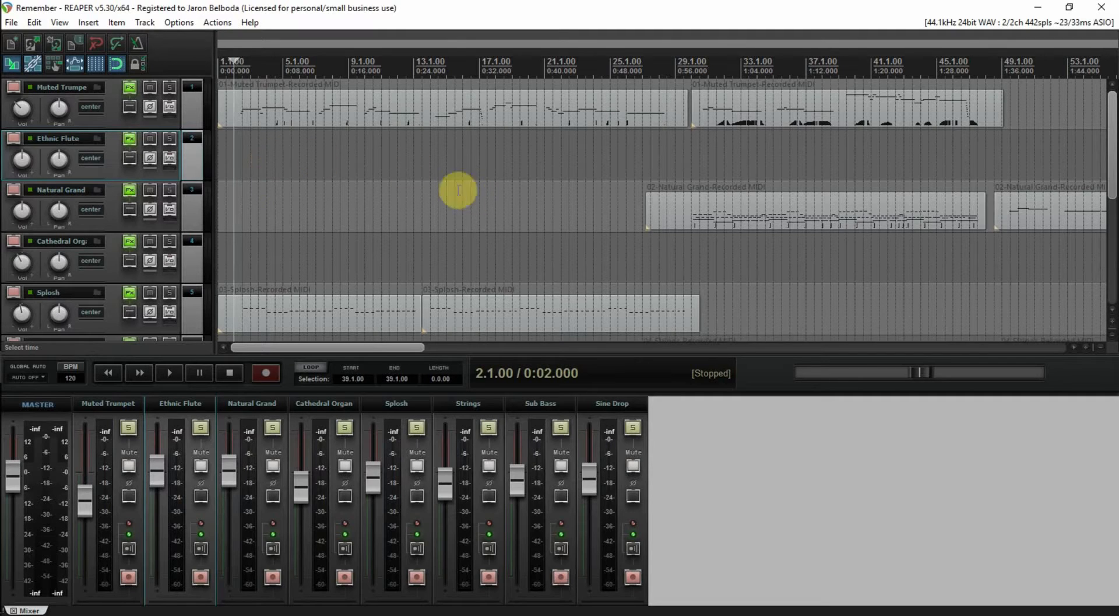
Step: Listen to the opening of the song, stop playback and examine the arrangement across the whole timeline
left_click_drag(424, 349, 591, 350)
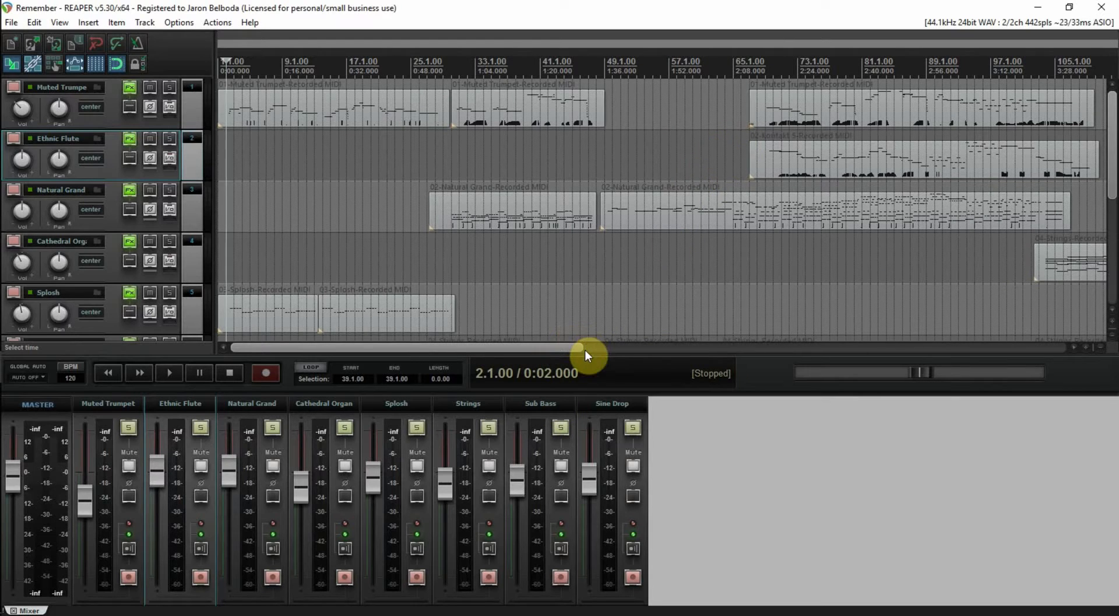
left_click_drag(583, 348, 467, 353)
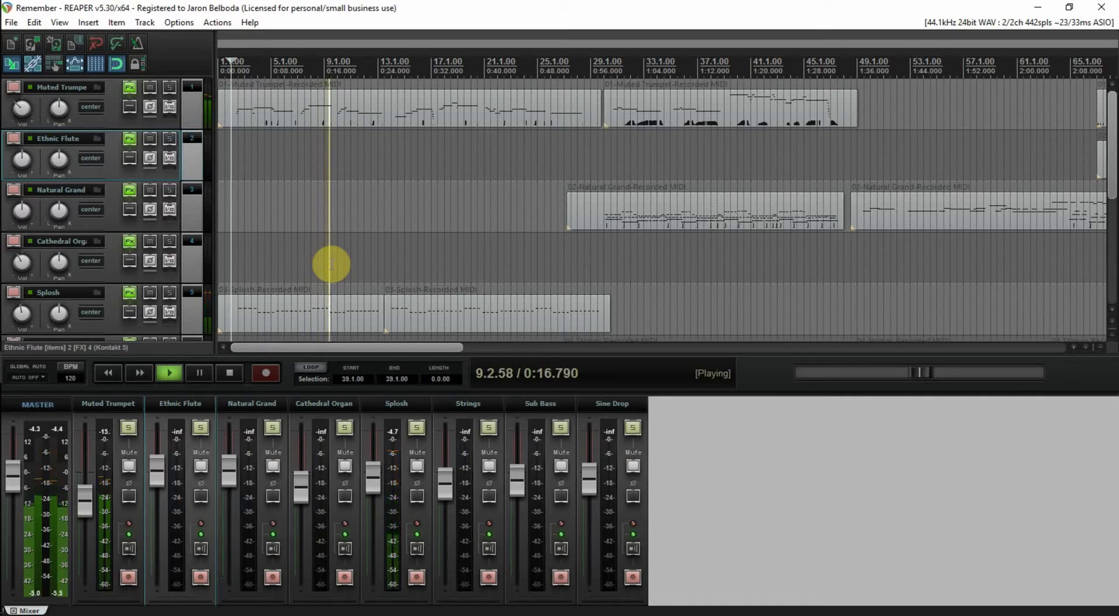
left_click(230, 375)
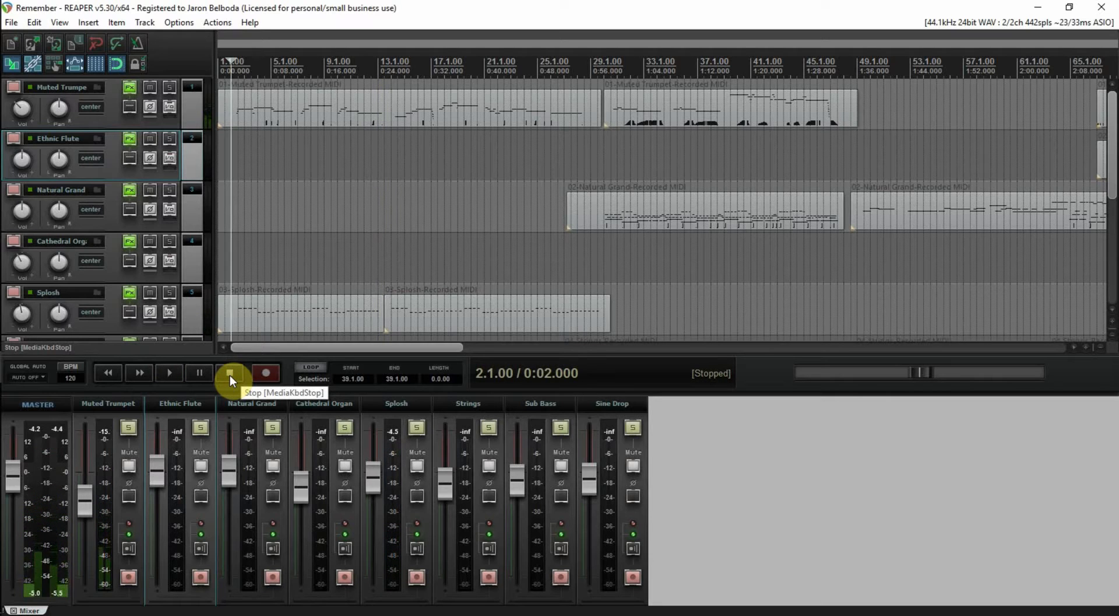
scroll(589, 304, "down", 3)
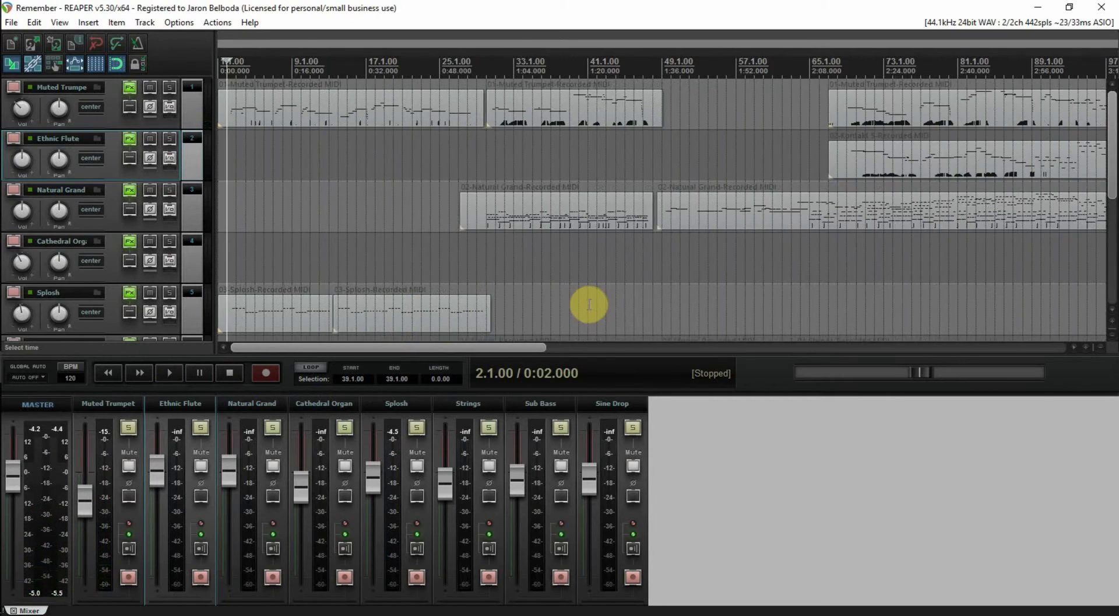
scroll(589, 304, "down", 3)
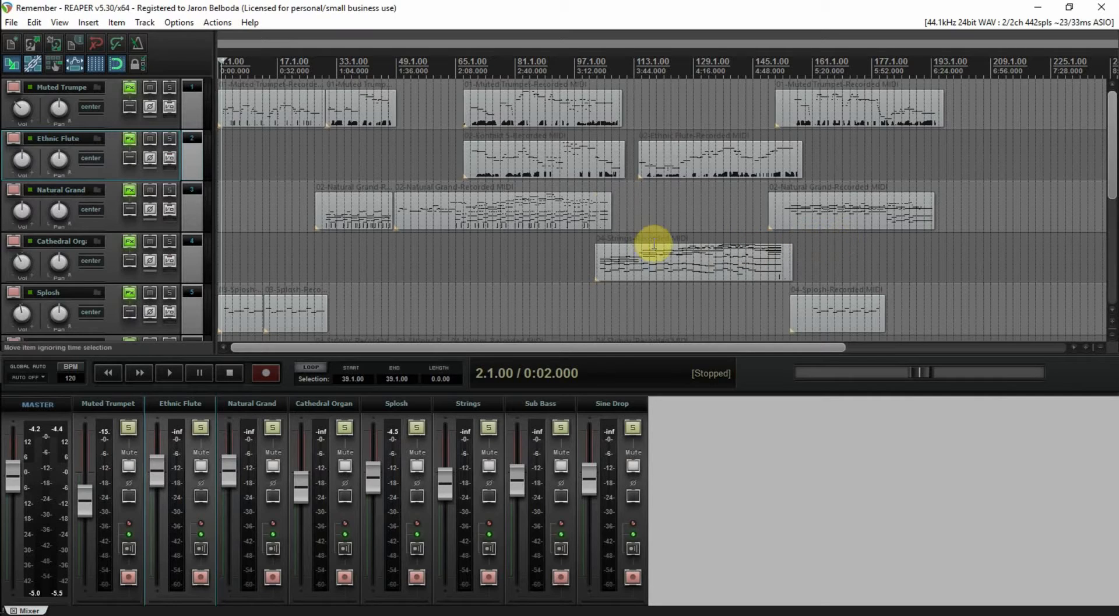
Step: Place the edit cursor at several points along the timeline and play the full mix from measure 159, stopping after a short passage
left_click(426, 140)
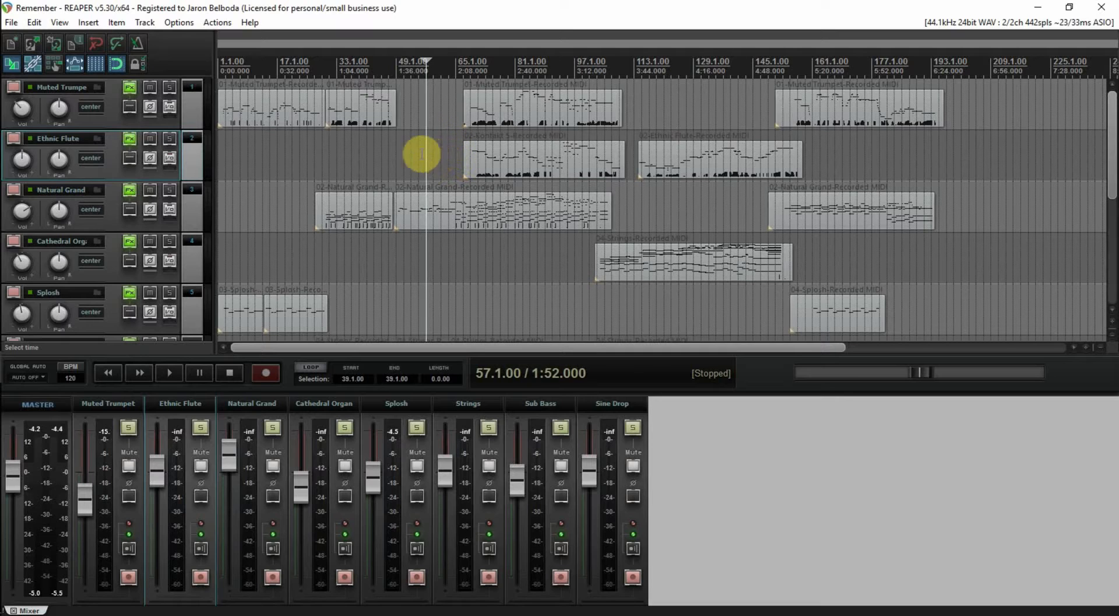
left_click(246, 139)
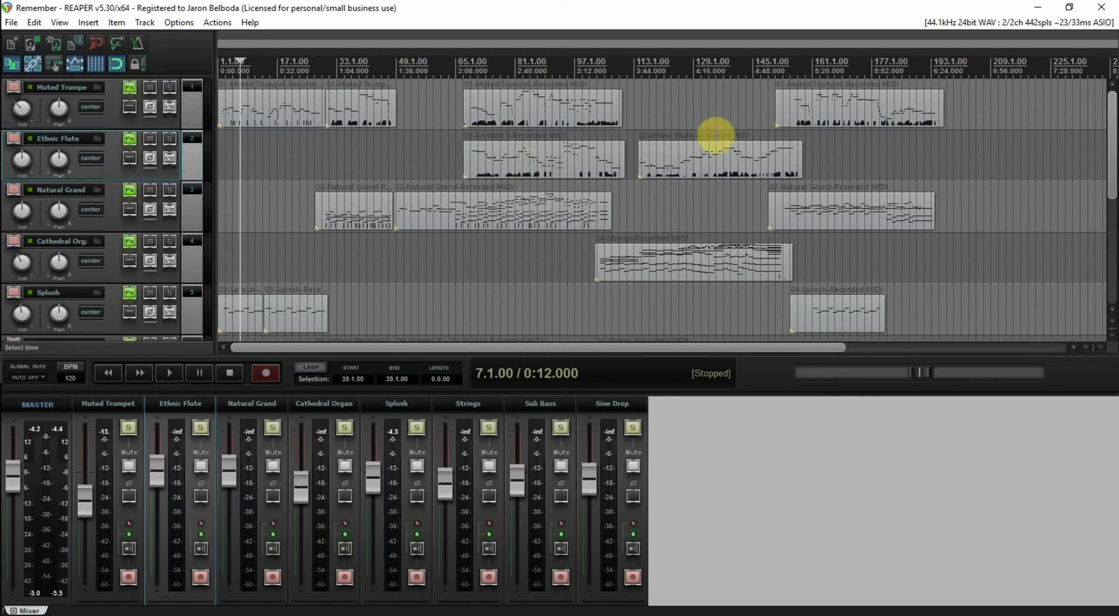
left_click(806, 170)
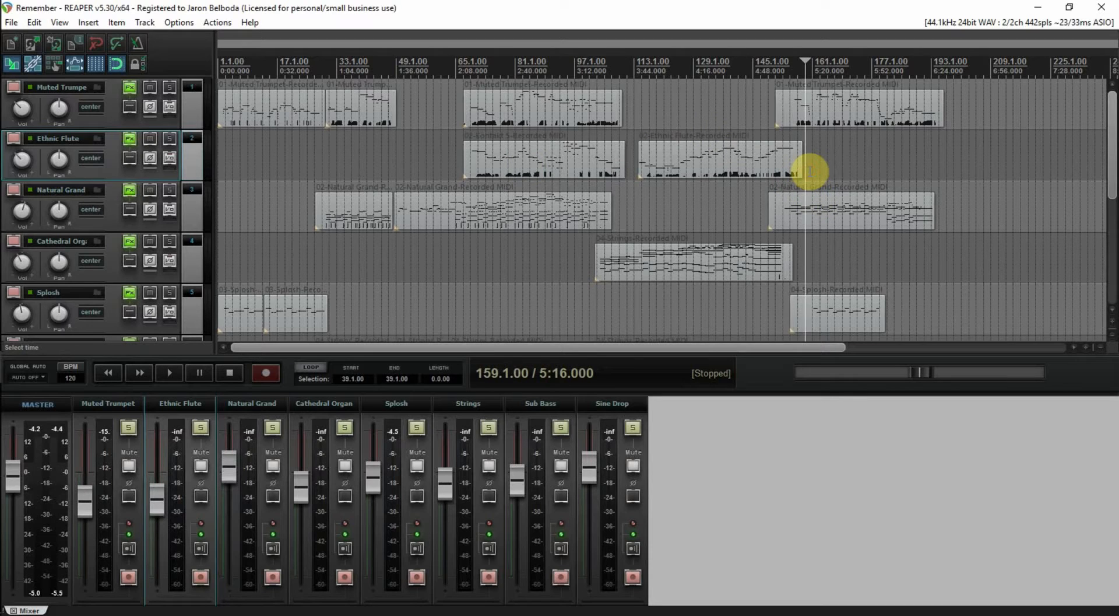
left_click(791, 65)
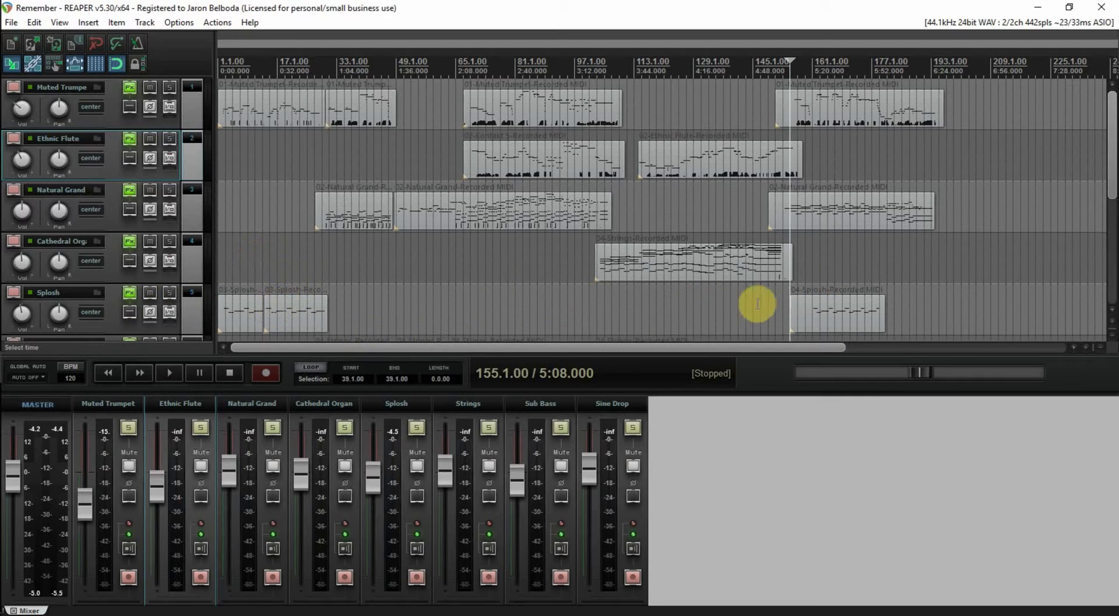
left_click(812, 269)
key("space")
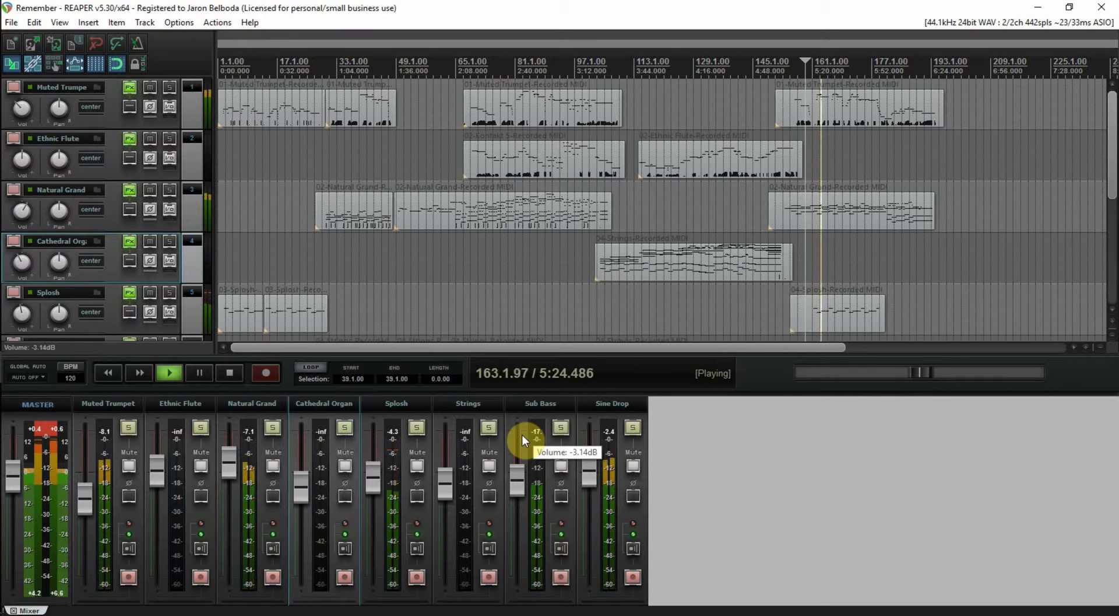
key("space")
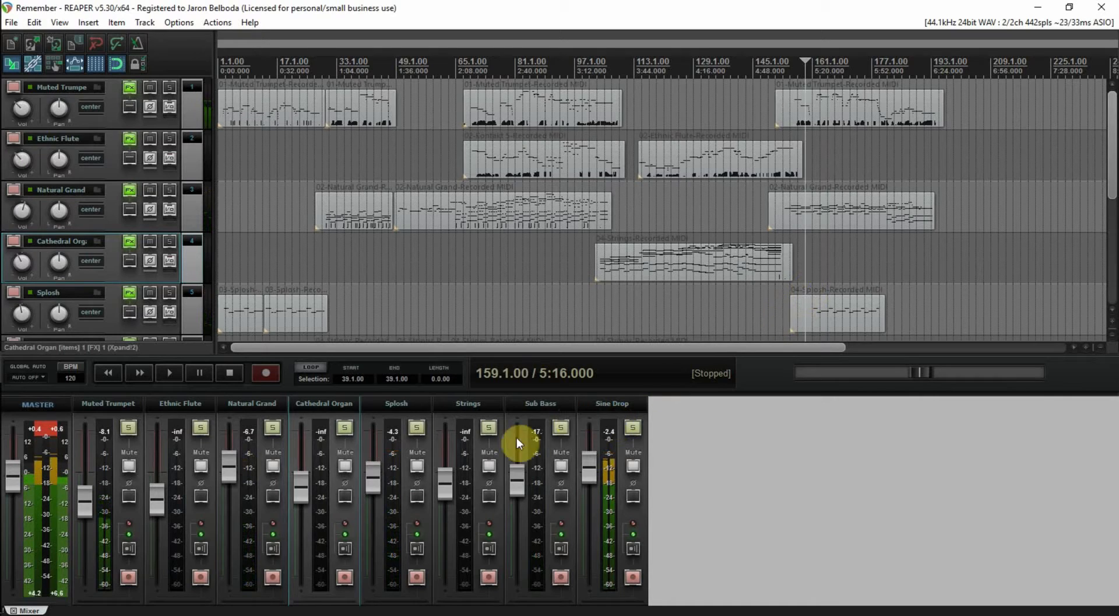
Step: Audition the Splosh, Muted Trumpet and Sub Bass tracks soloed together, playing from measure 161, and stop playback
left_click(416, 428)
key("space")
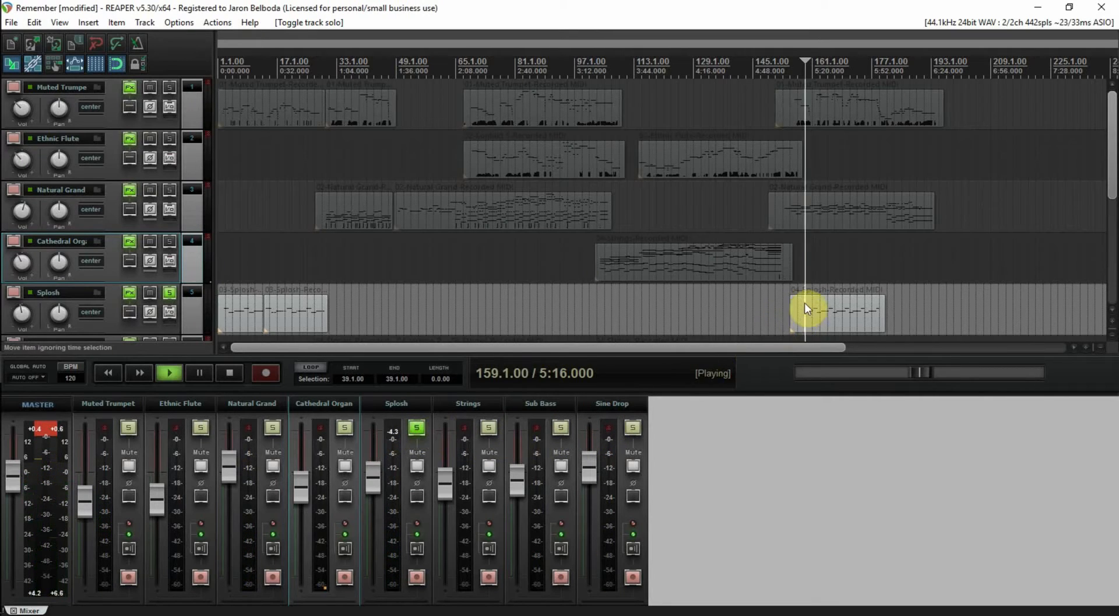
key("space")
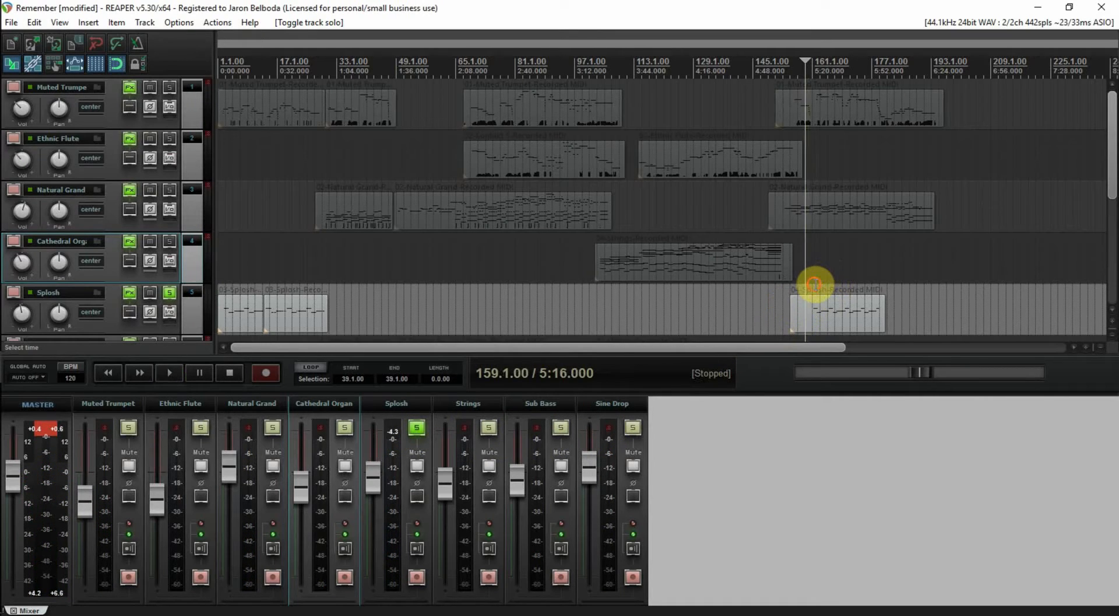
left_click(814, 284)
key("space")
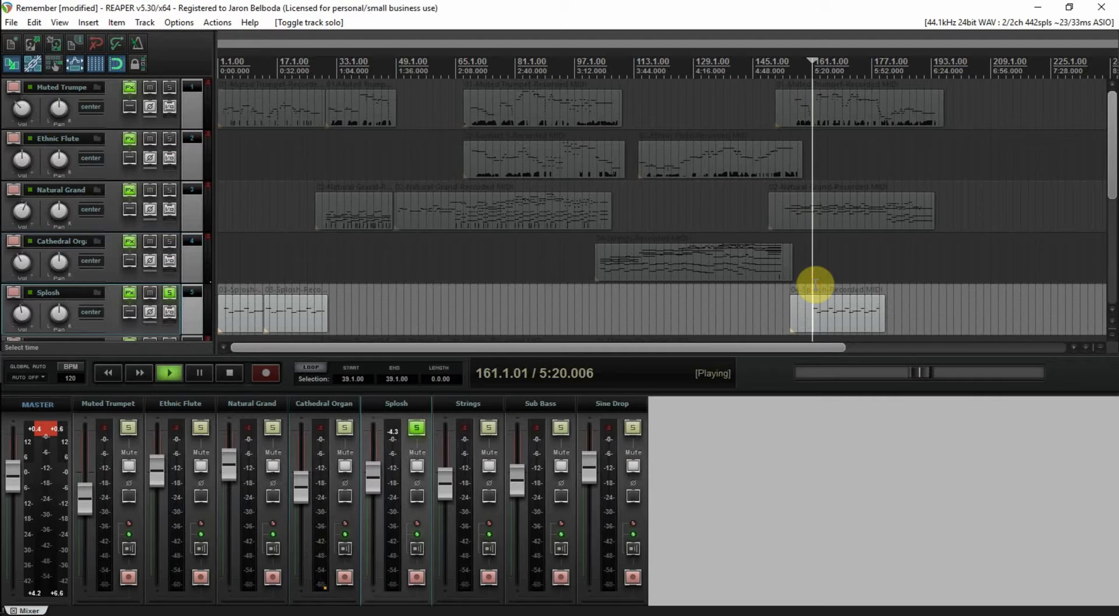
left_click(128, 432)
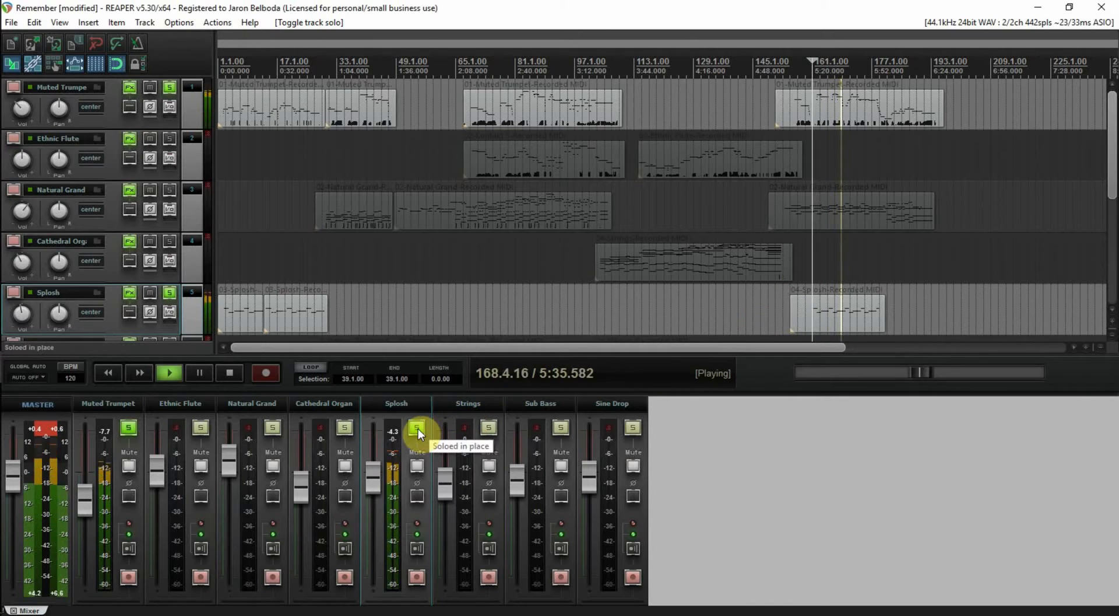
left_click(566, 430)
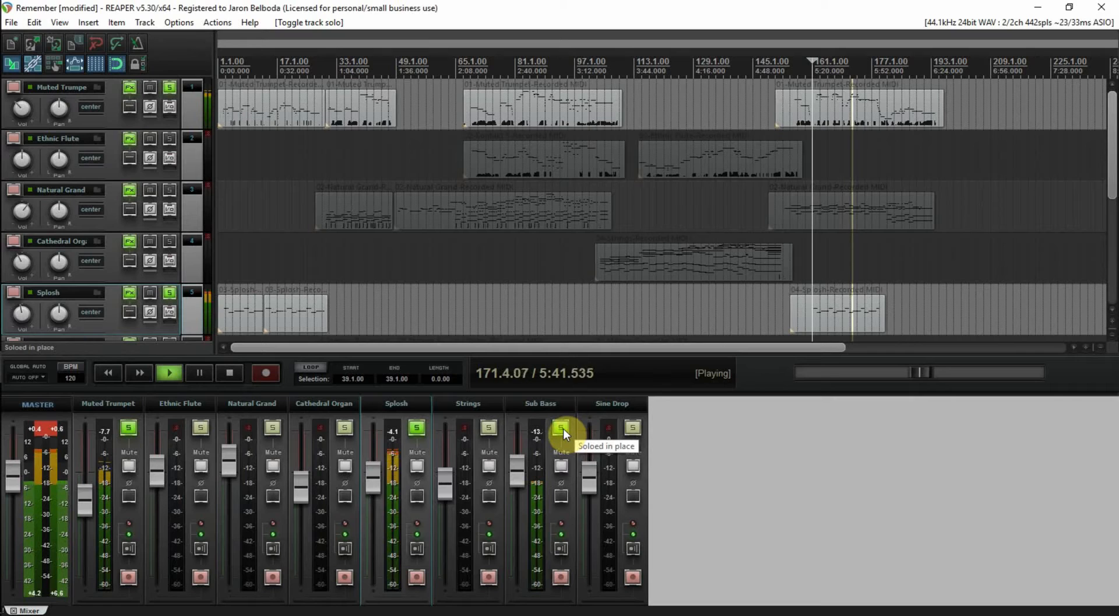
key("space")
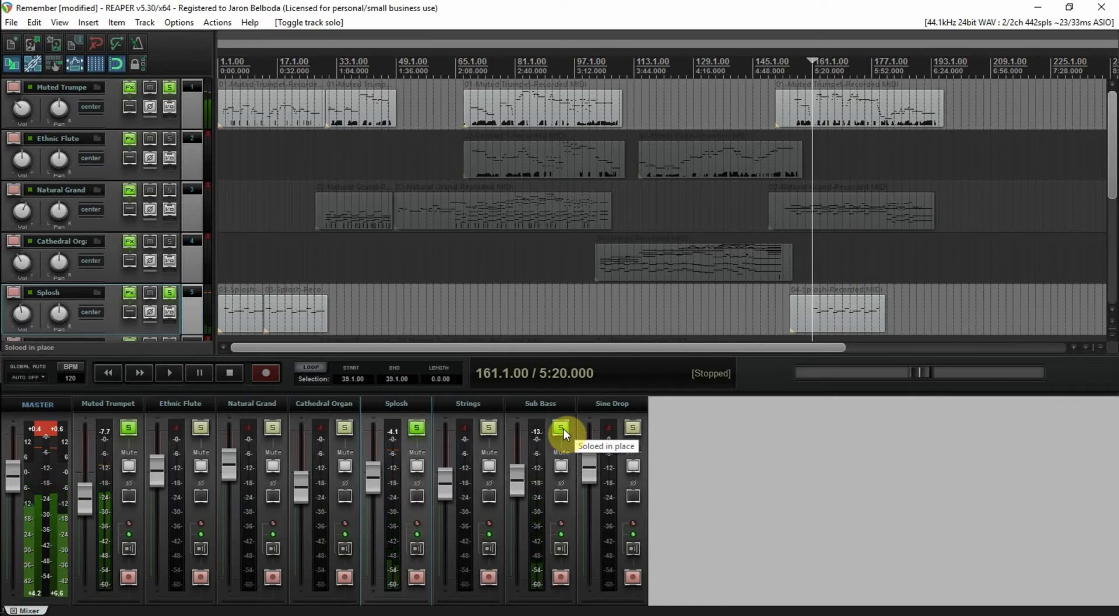
Step: Turn off solo on the Sub Bass, Splosh and Muted Trumpet tracks
left_click(562, 429)
left_click(415, 428)
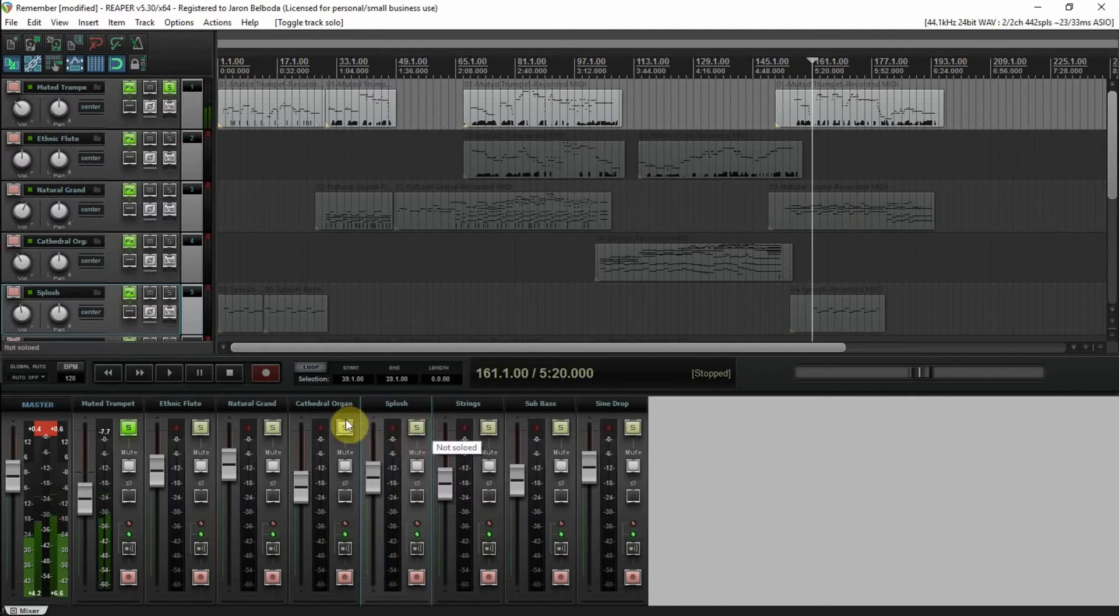
left_click(130, 428)
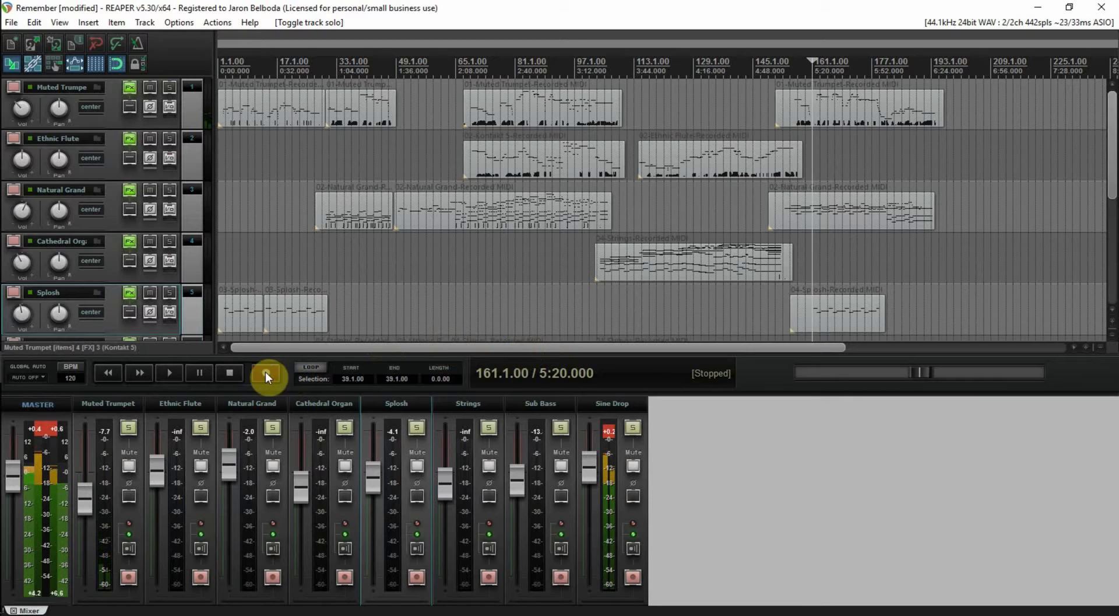
Step: Return the edit cursor to the start of the project and save the project
left_click(111, 375)
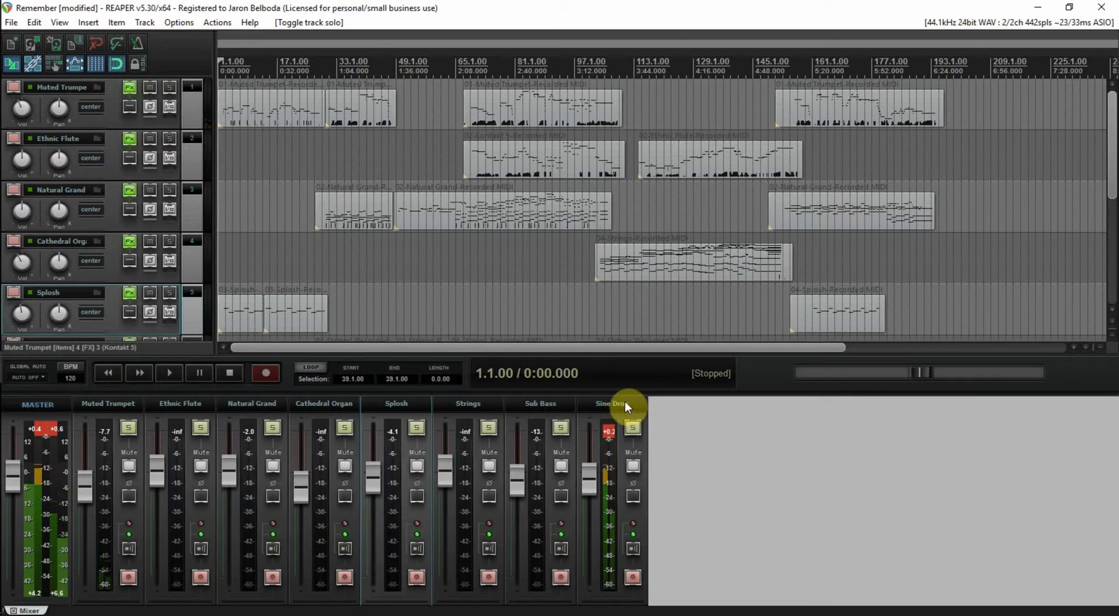
key("ctrl+s")
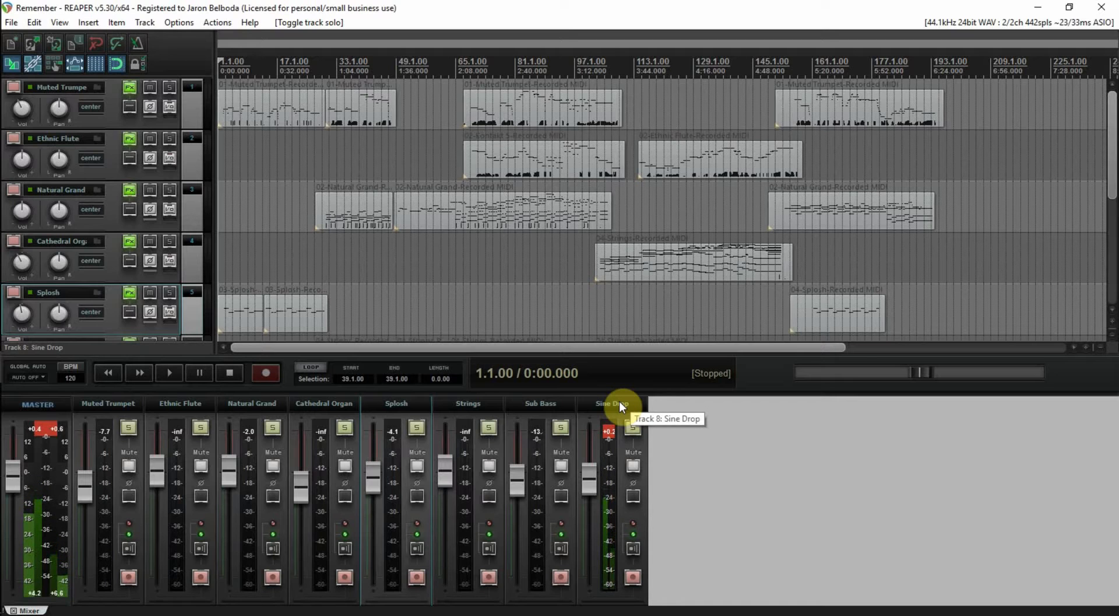
Step: Examine the Scarlett Compressor and ReaComp in the Sine Drop track's effects chain, and close the chain
left_click(620, 402)
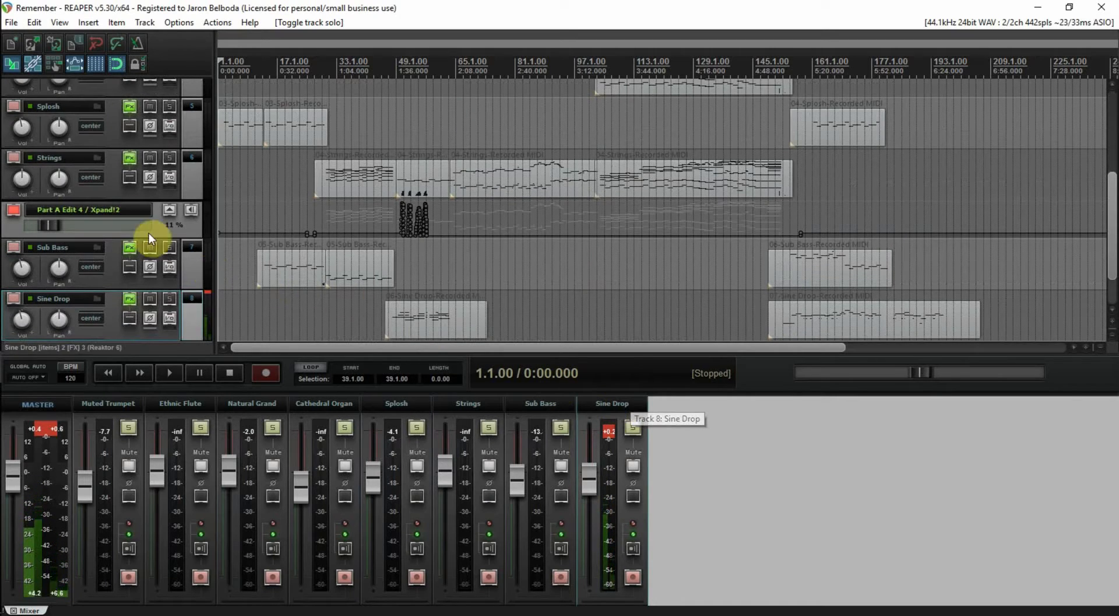
left_click(128, 300)
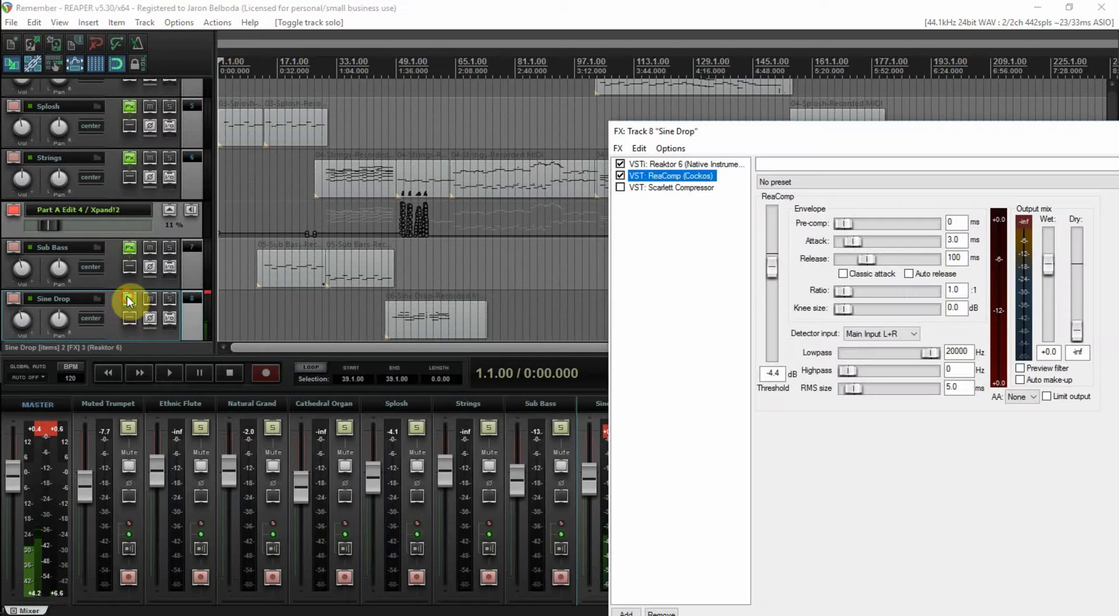
left_click(670, 190)
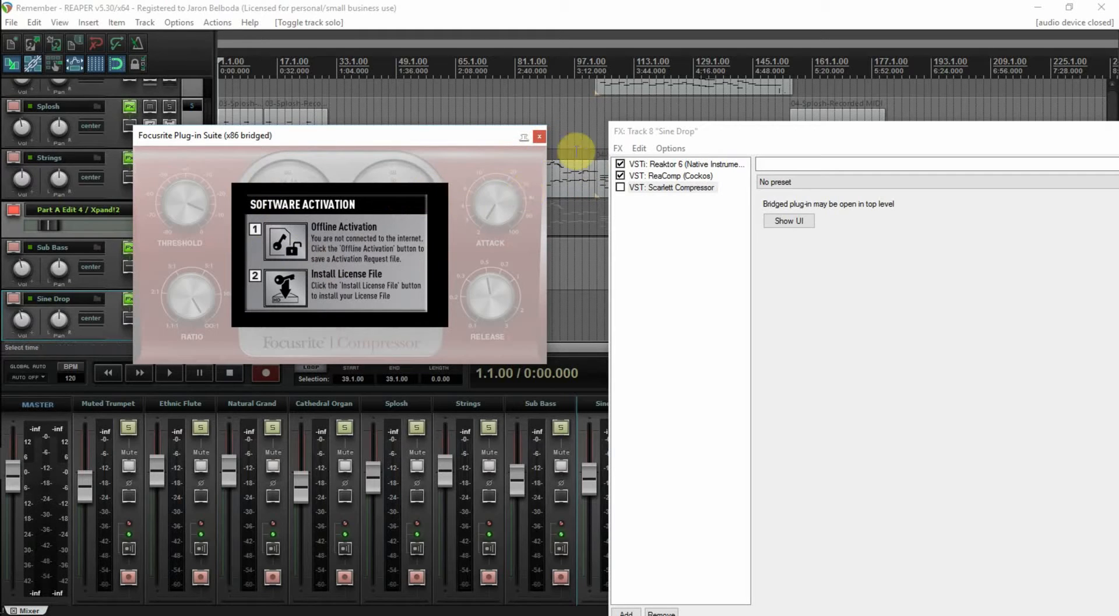
left_click(540, 137)
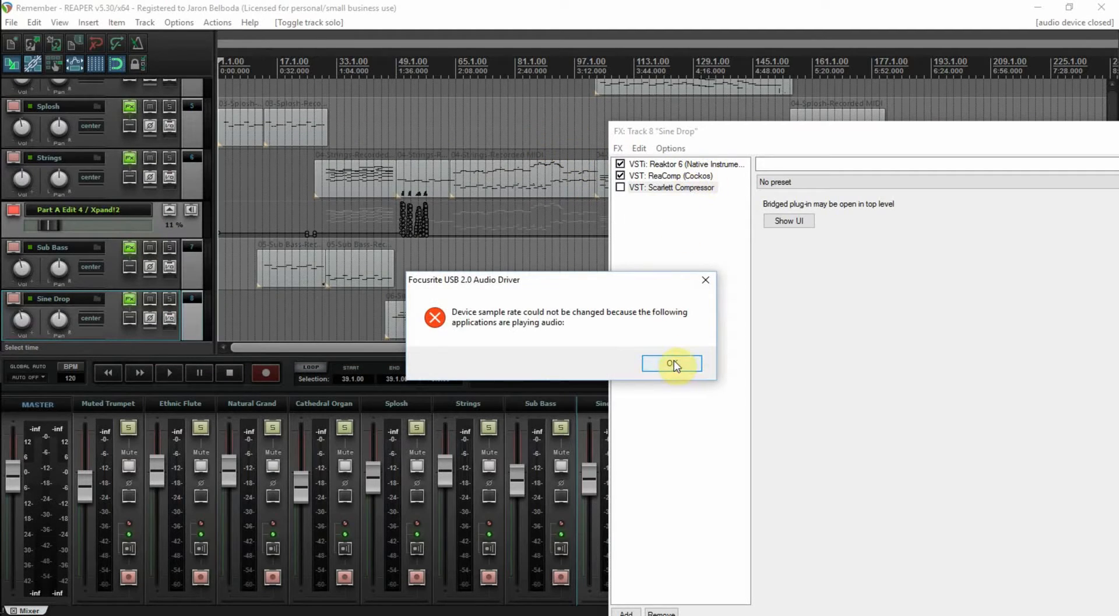
left_click(678, 364)
left_click(670, 175)
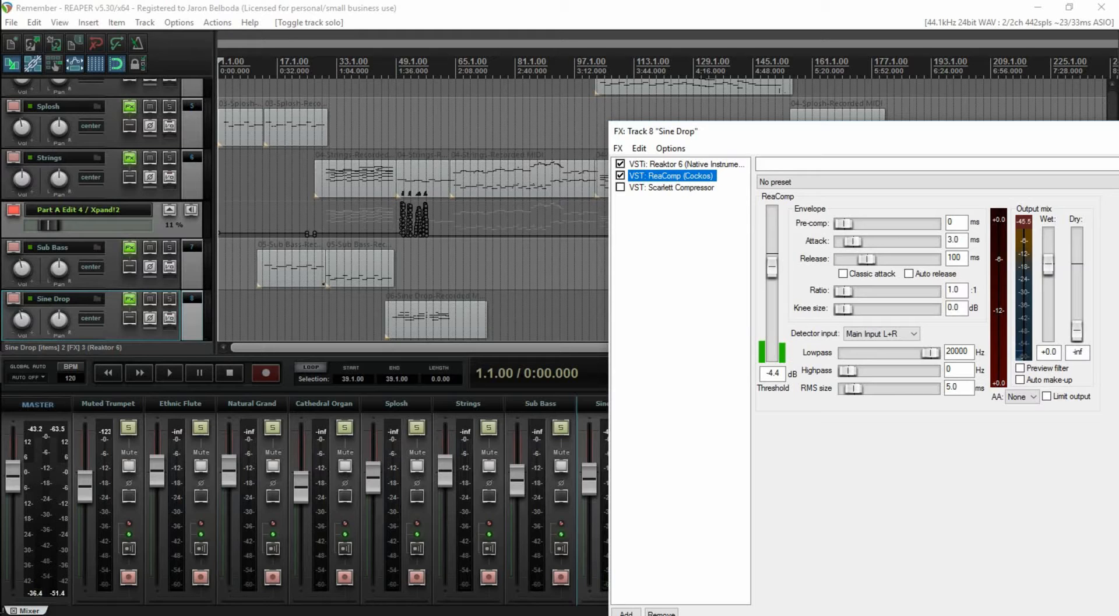
key("Escape")
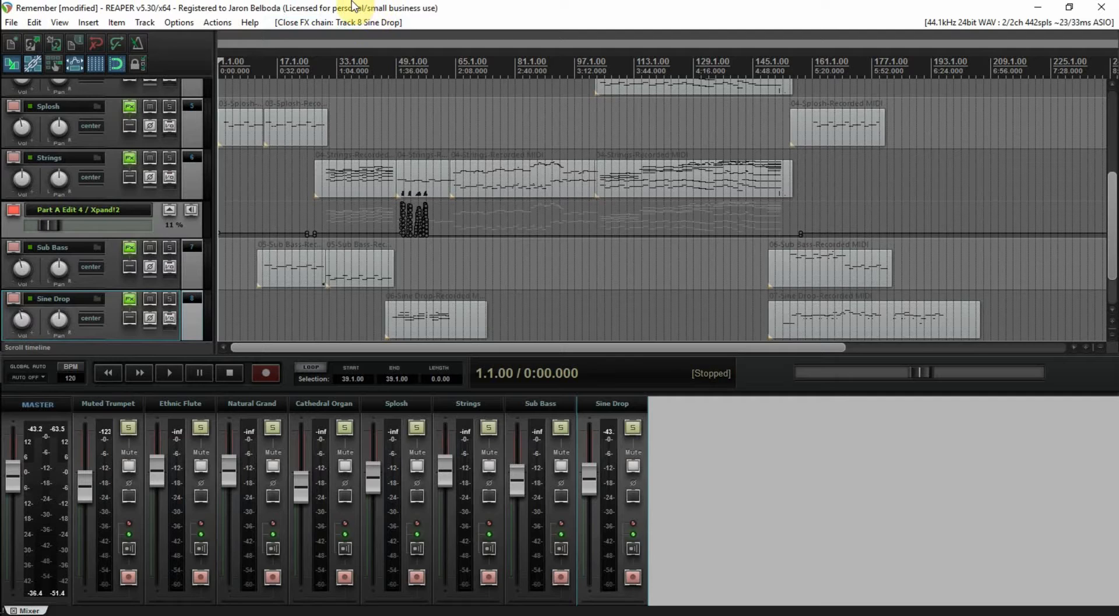
Step: Save the current project and save a new version of it
key("ctrl+s")
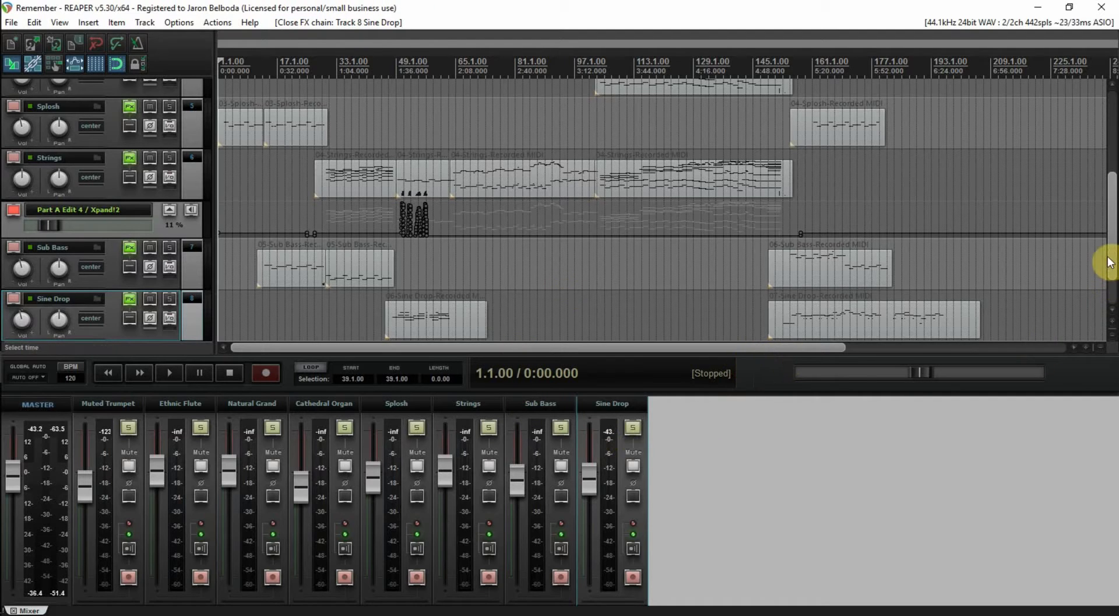
left_click_drag(1107, 257, 1113, 138)
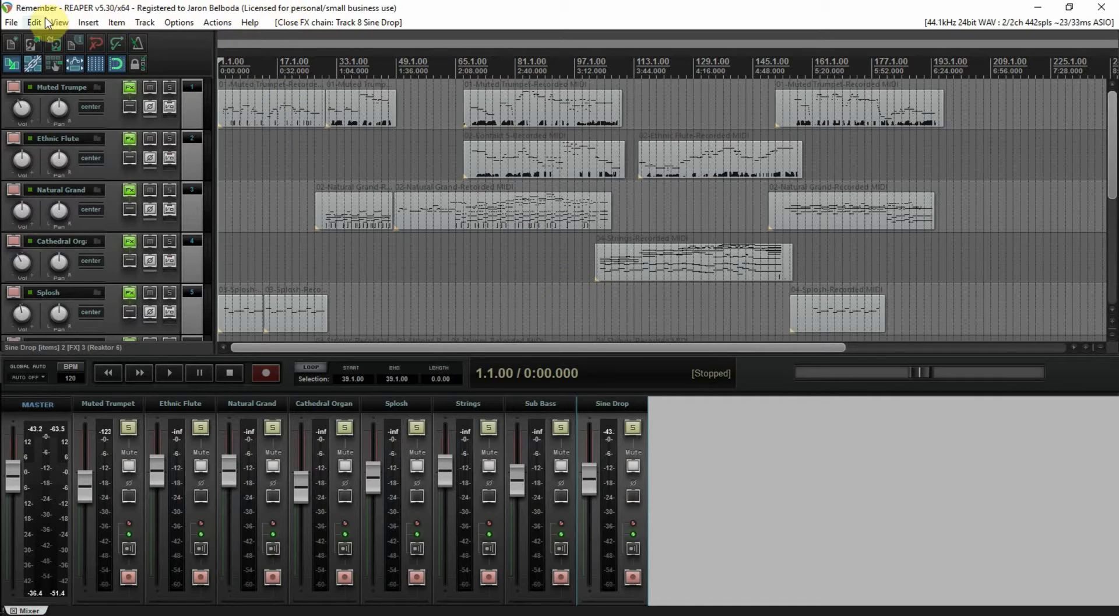
left_click(13, 22)
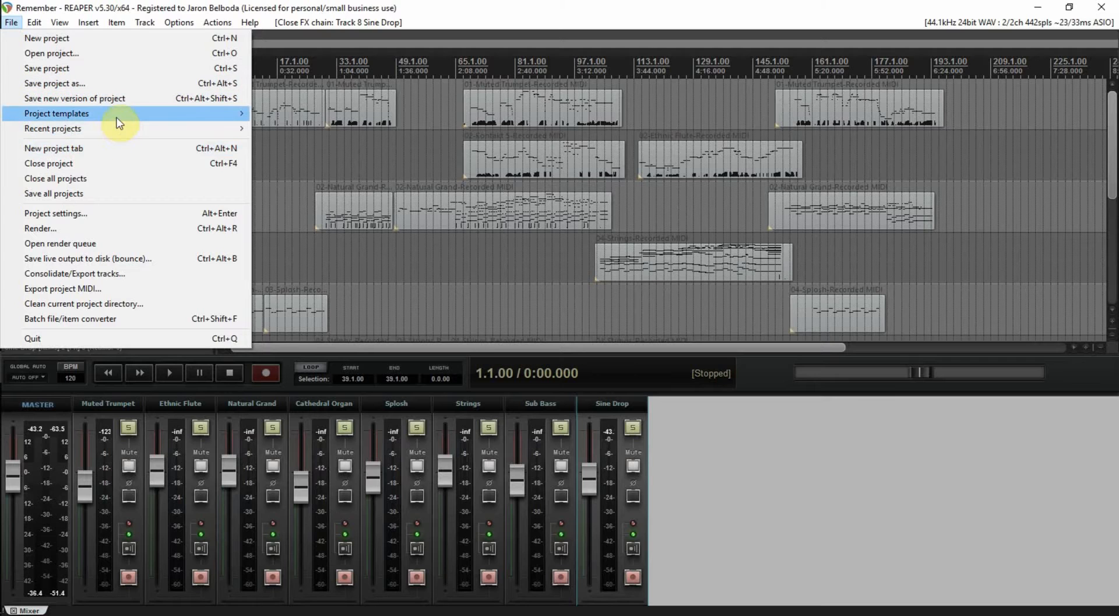
left_click(120, 99)
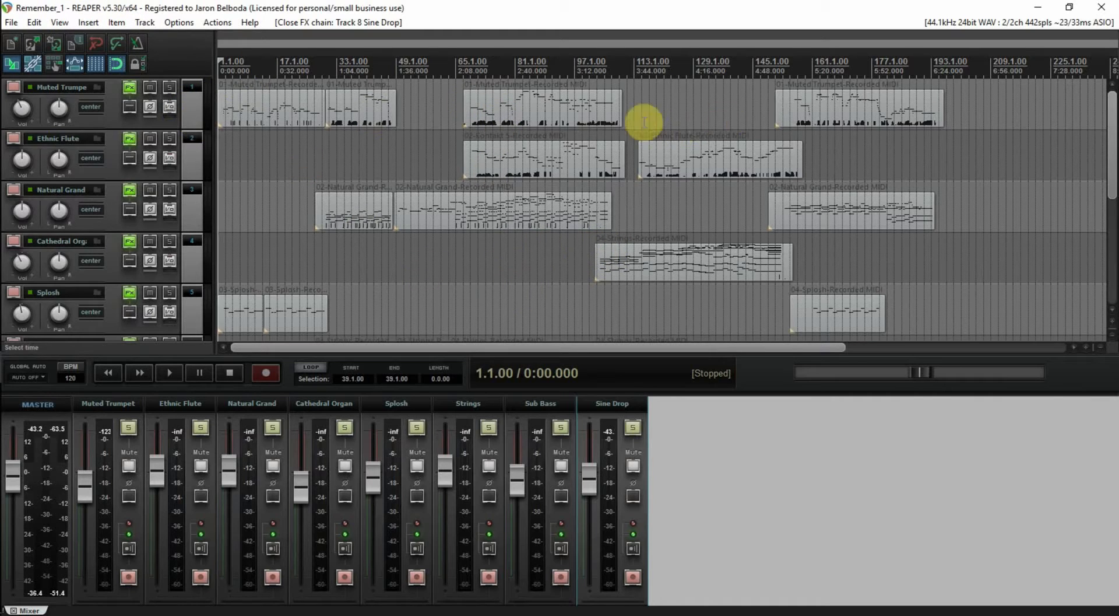
Step: Show the Muted Trumpet track's volume envelope and clear it completely
left_click(198, 111)
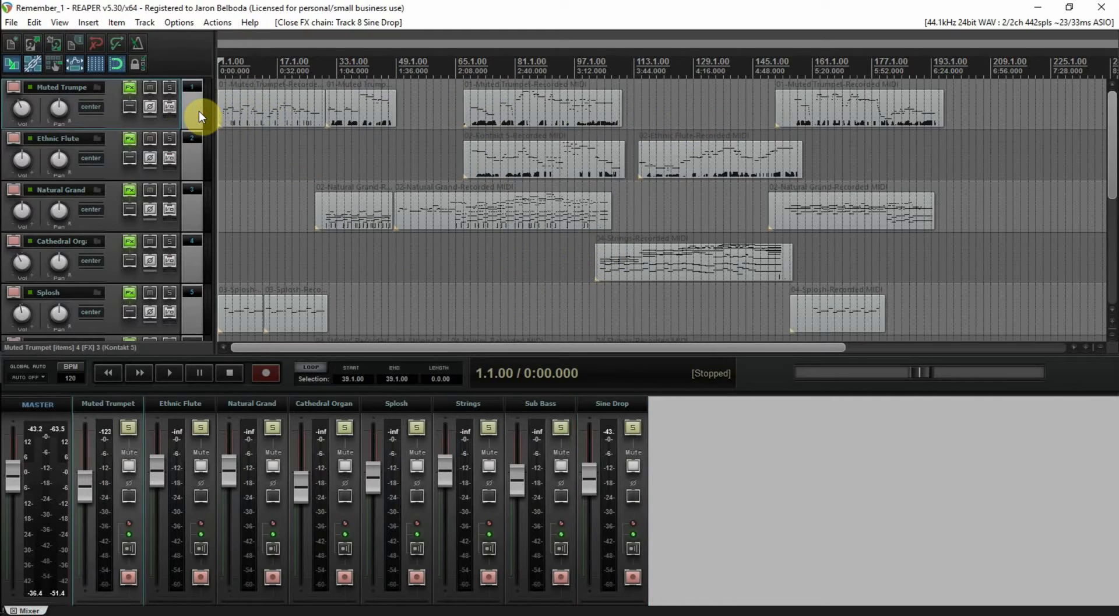
key("v")
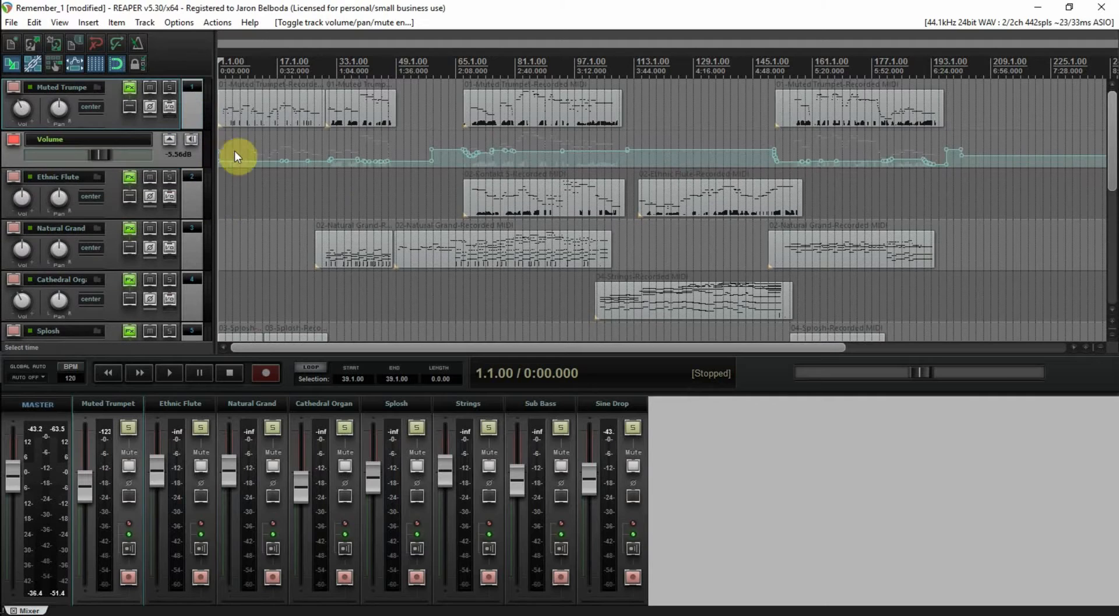
right_click(419, 161)
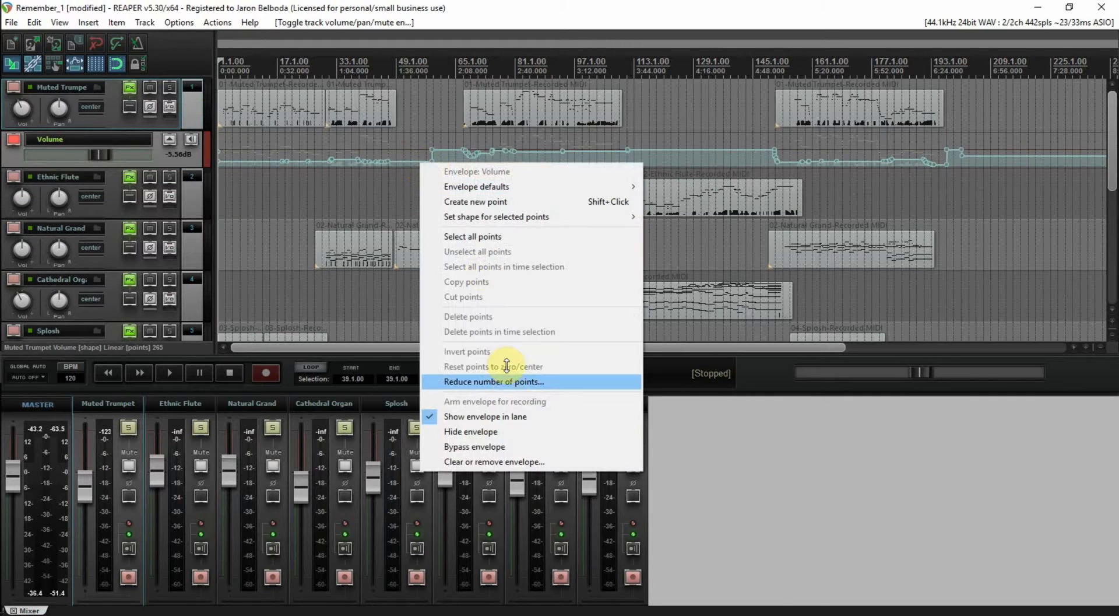
left_click(504, 462)
left_click(539, 360)
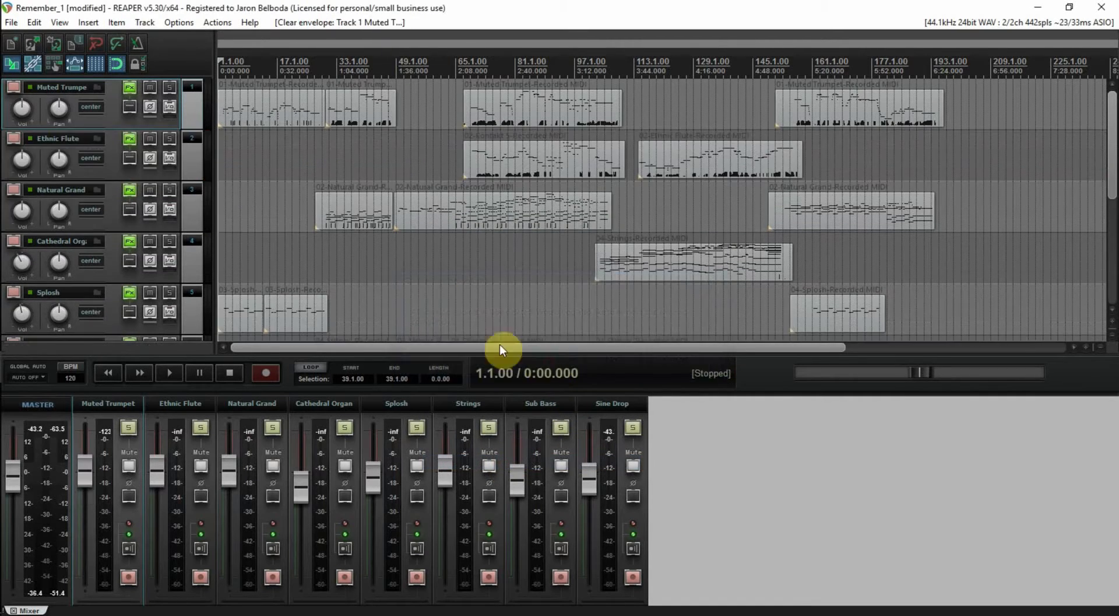
Step: Show the Ethnic Flute track's volume envelope and remove it completely
left_click(201, 171)
key("v")
right_click(439, 205)
left_click(499, 497)
left_click(551, 362)
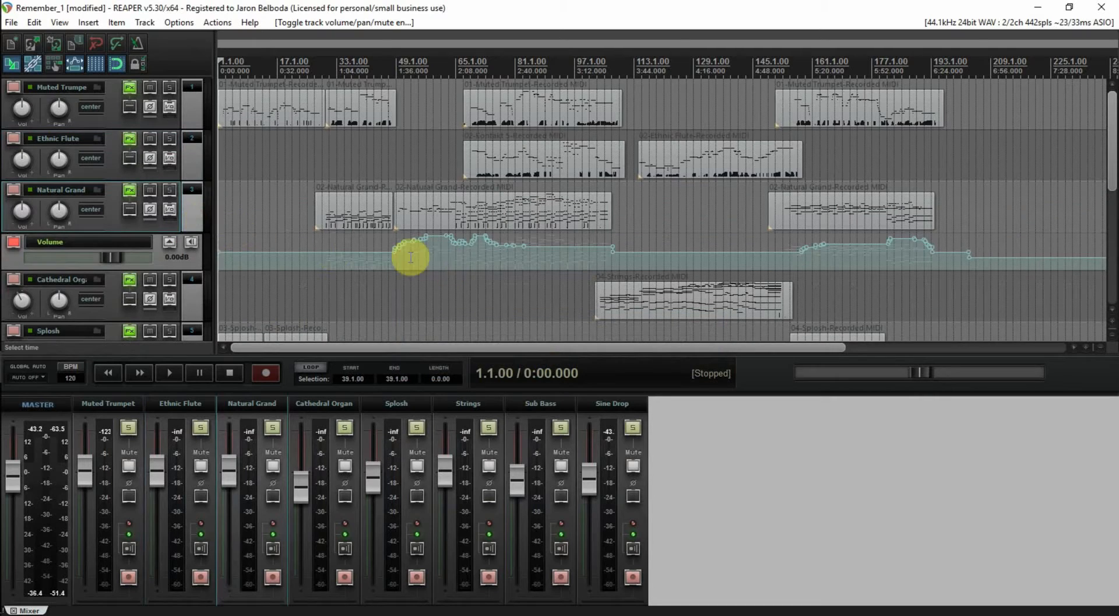
Step: Remove the Natural Grand track's volume envelope along with all its points
right_click(338, 253)
left_click(457, 552)
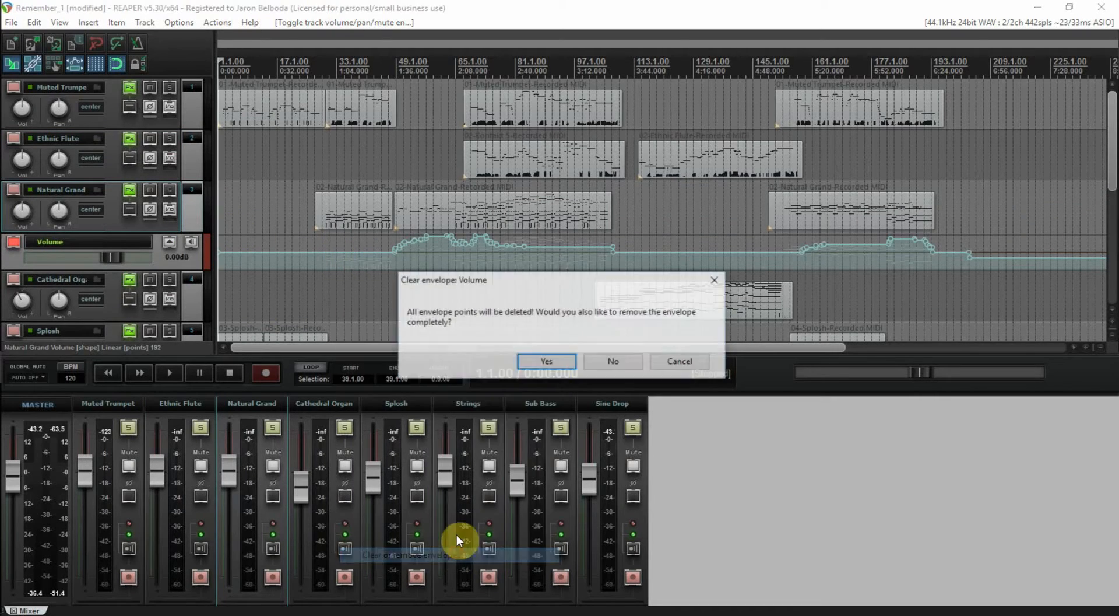
left_click(537, 361)
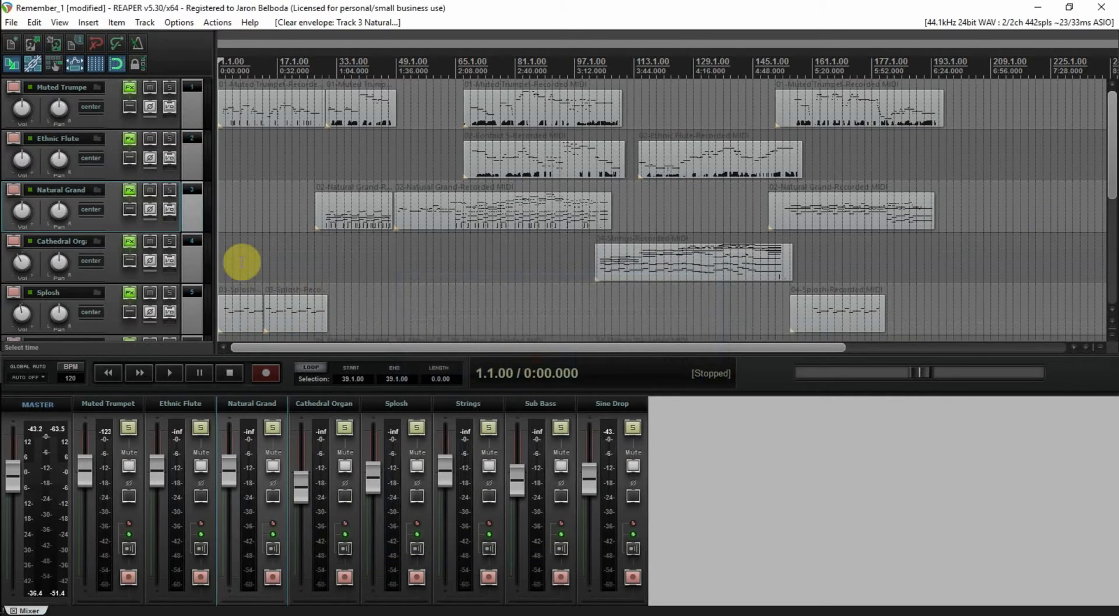
Step: Show the Cathedral Organ track's volume envelope and remove it completely
left_click(197, 264)
key("v")
right_click(437, 315)
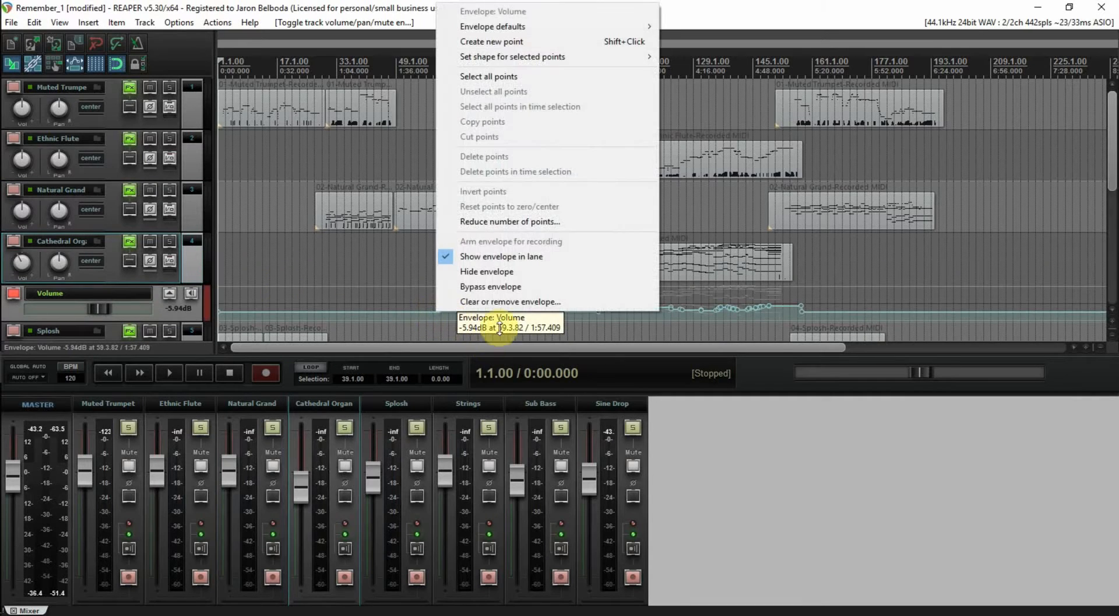
left_click(478, 298)
left_click(518, 359)
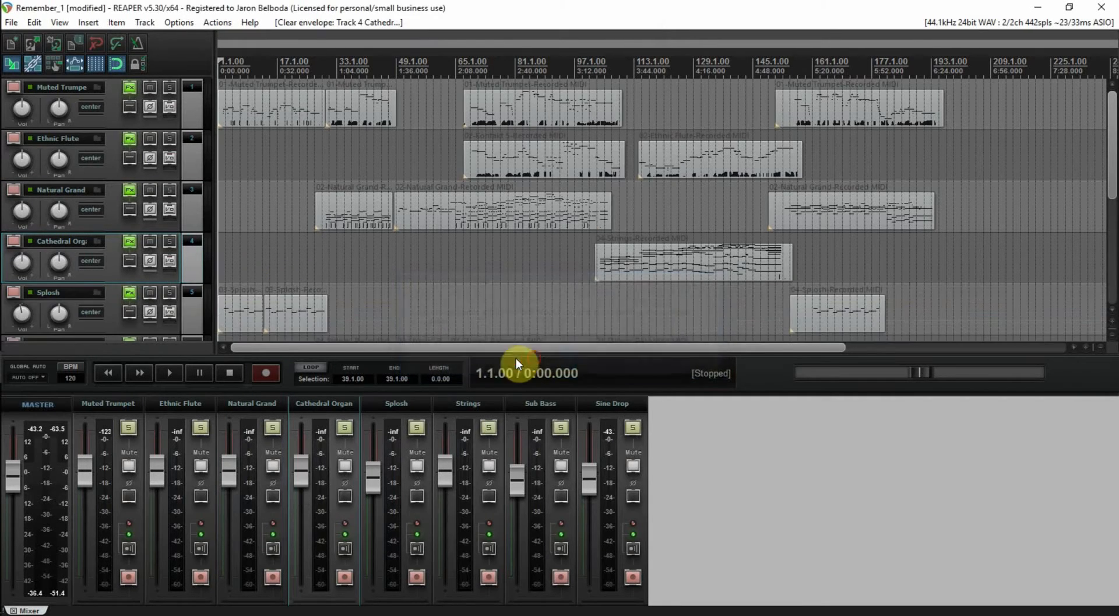
Step: Check the Splosh track's volume envelope for automation points and hide it again
left_click_drag(1110, 192, 1110, 248)
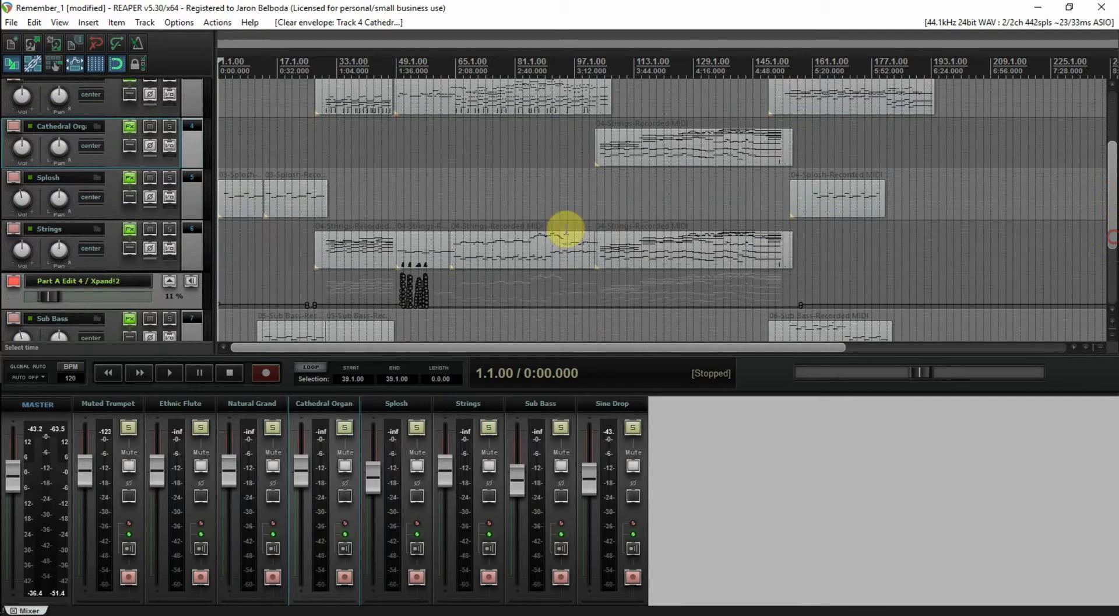
left_click(195, 208)
key("v")
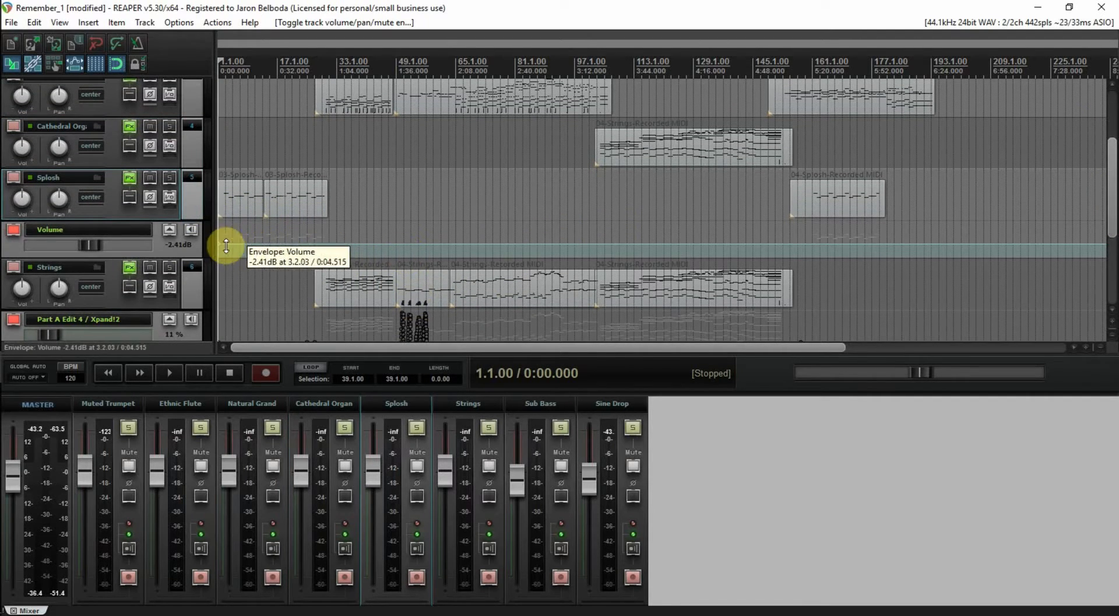
key("v")
Step: Show the Strings track's volume envelope and remove it completely
left_click(194, 257)
key("v")
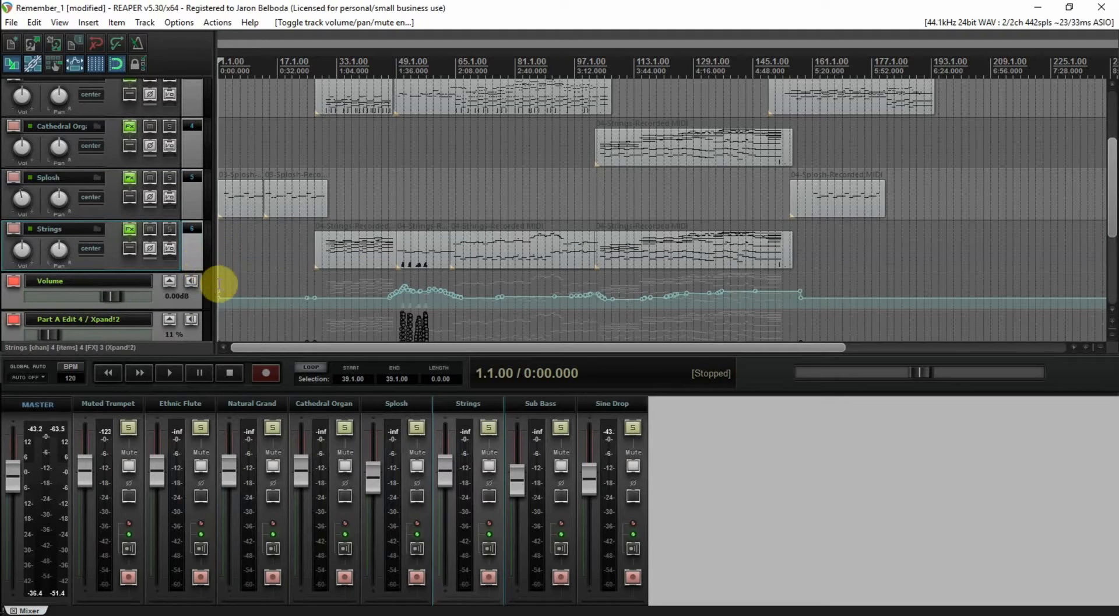
right_click(263, 301)
left_click(353, 602)
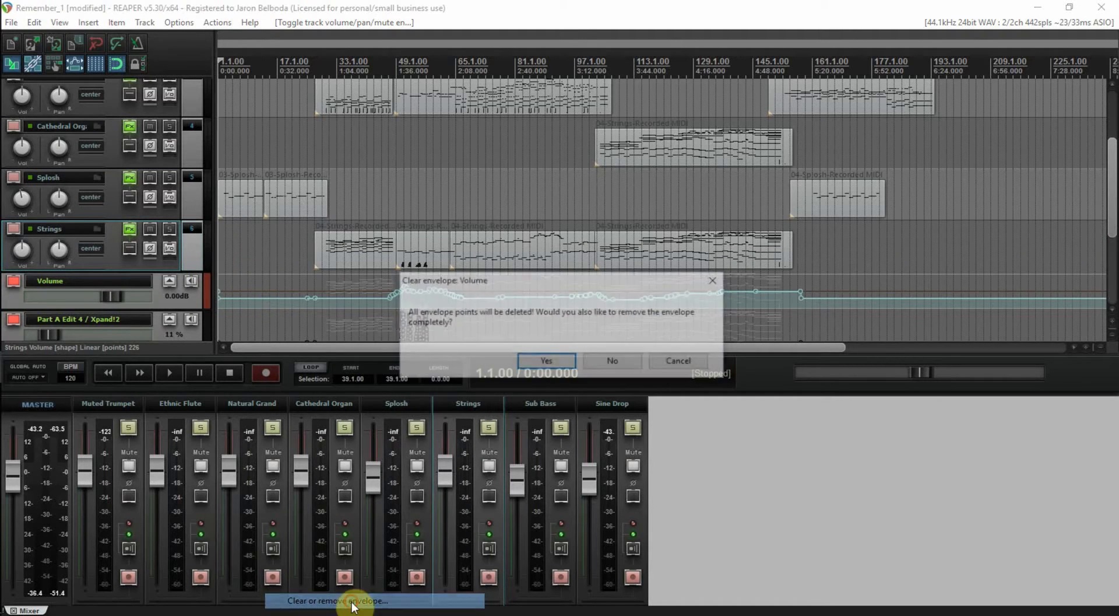
left_click(546, 363)
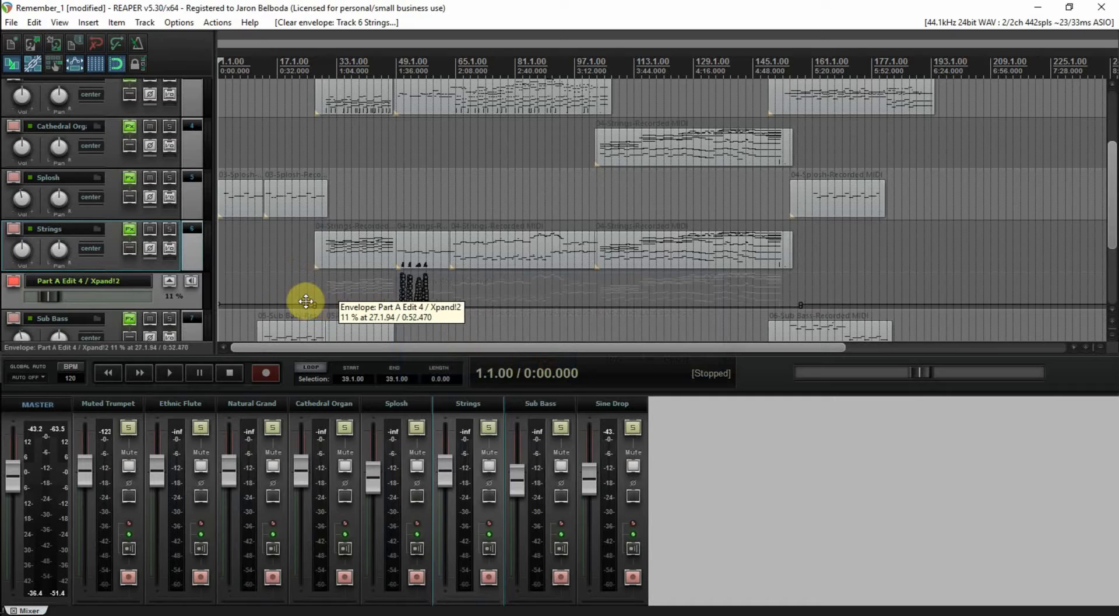
Step: Remove the Part A Edit 4 / Xpand!2 envelope from the Strings track completely
right_click(273, 303)
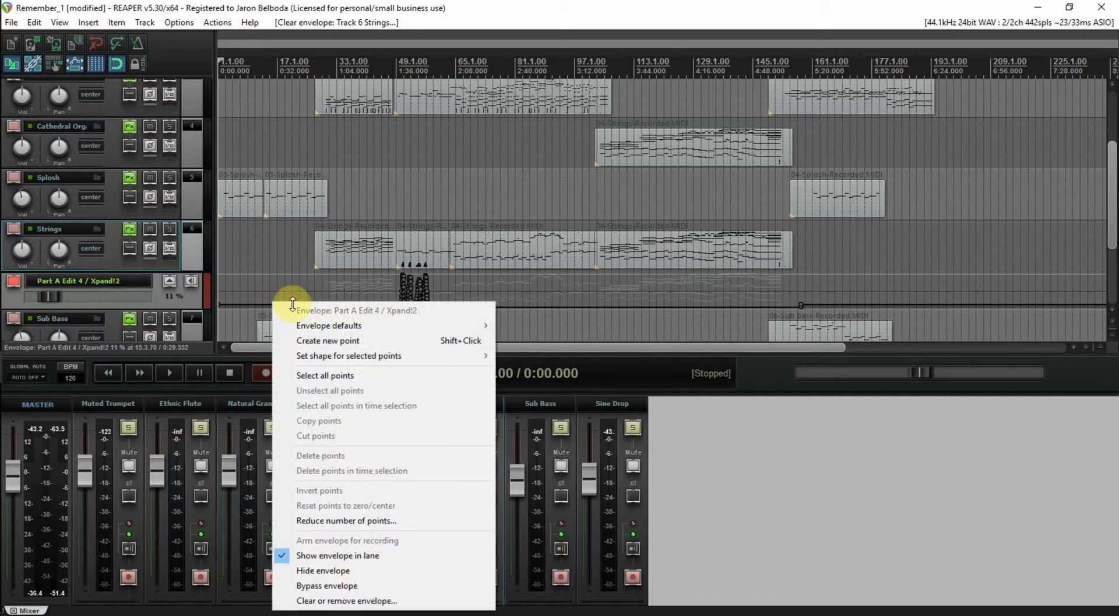
left_click(364, 601)
left_click(548, 364)
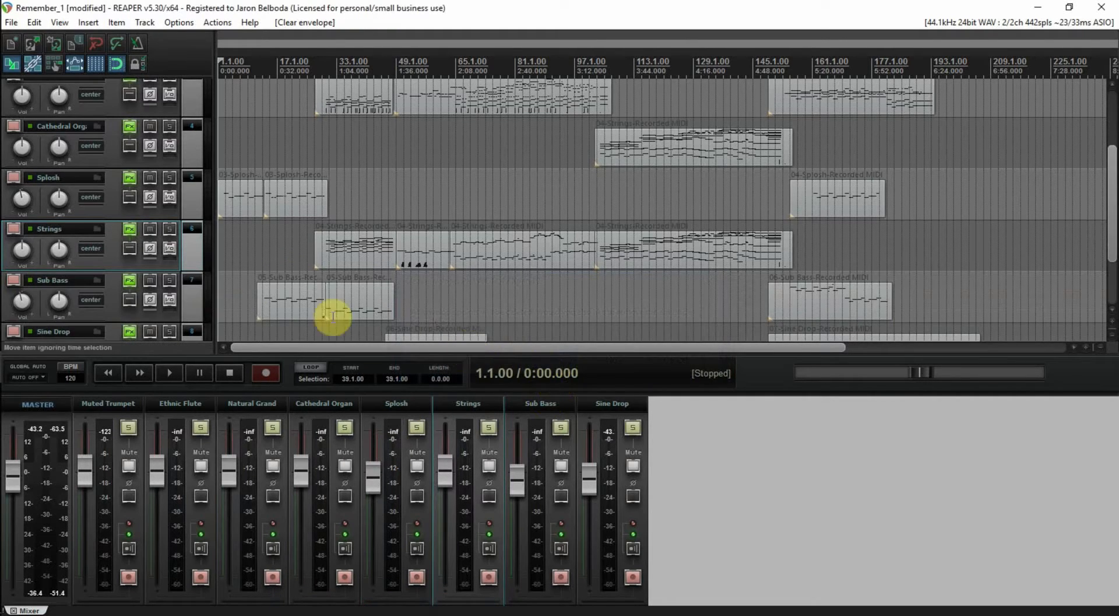
Step: Show the Sub Bass track's volume envelope and remove it completely
left_click(195, 314)
key("v")
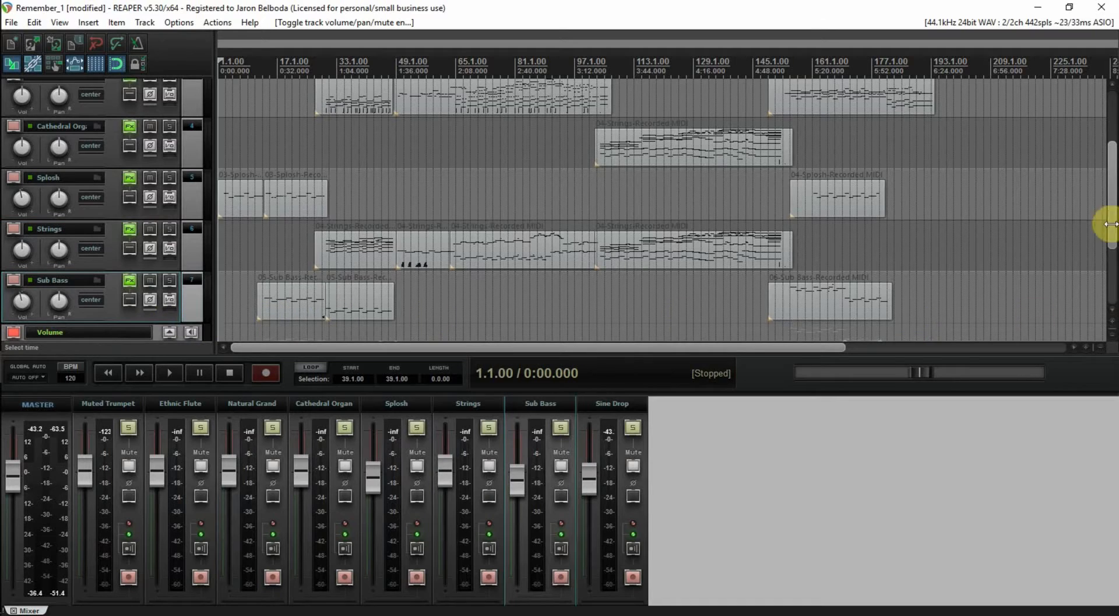
left_click_drag(1110, 235, 1112, 295)
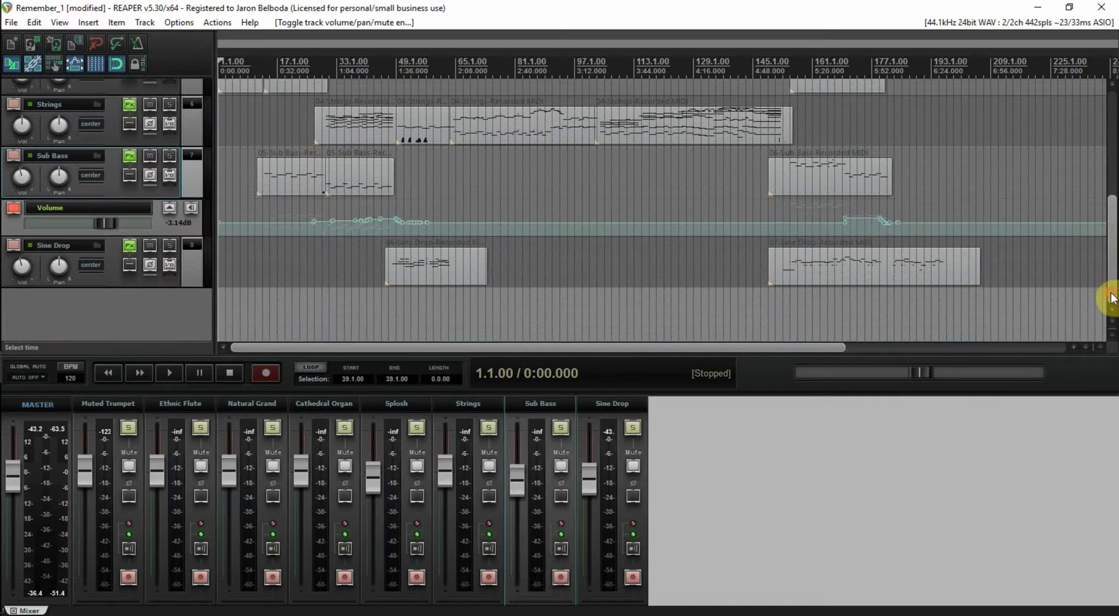
right_click(541, 223)
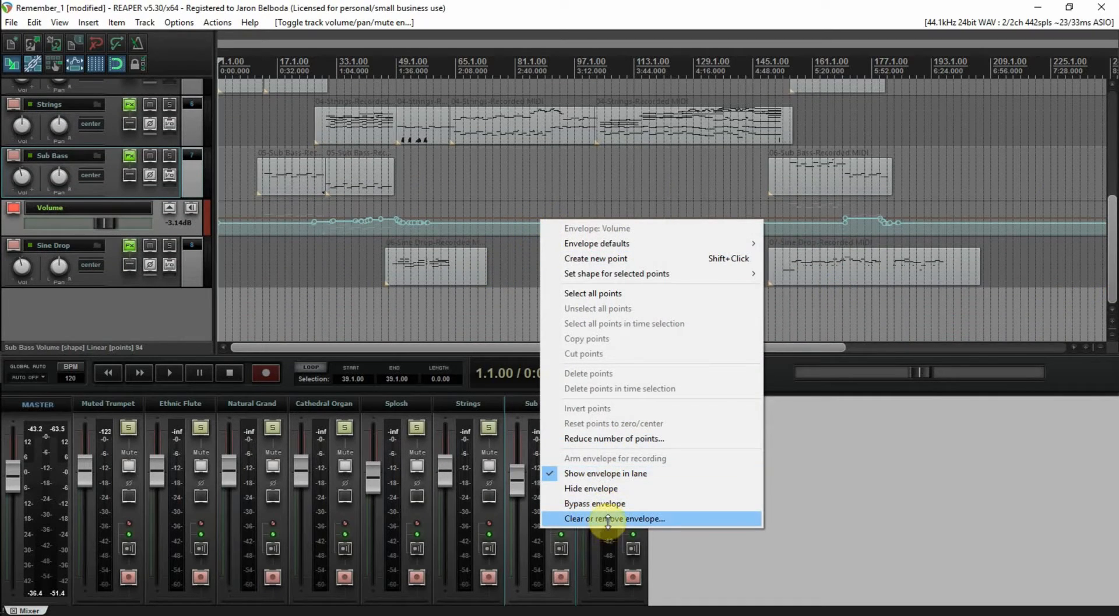
left_click(607, 518)
left_click(542, 362)
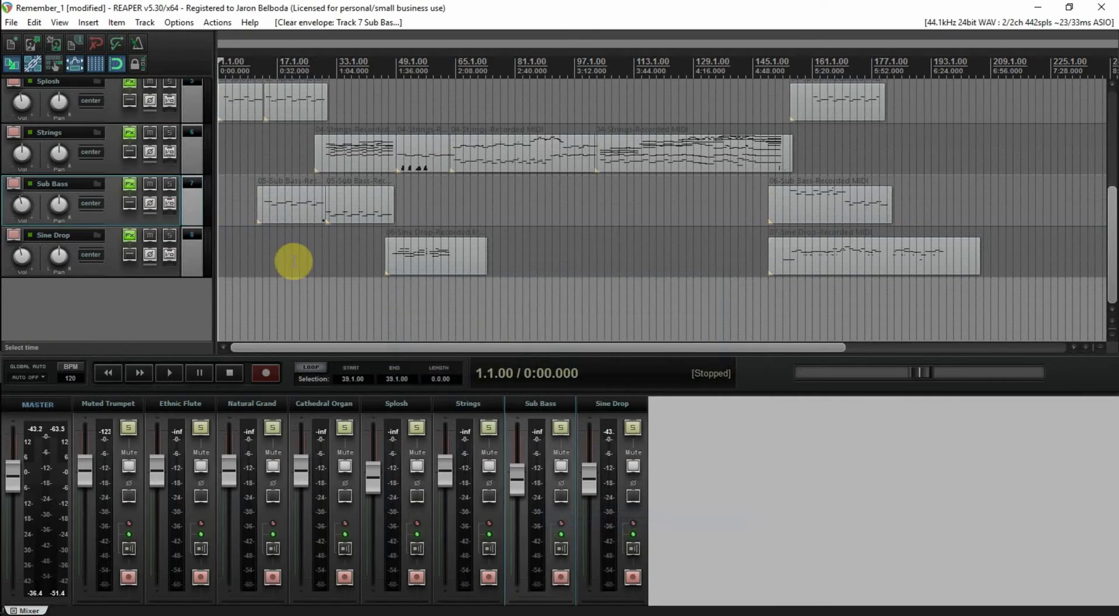
Step: Show the Sine Drop track's volume envelope and remove it completely
left_click(184, 261)
key("v")
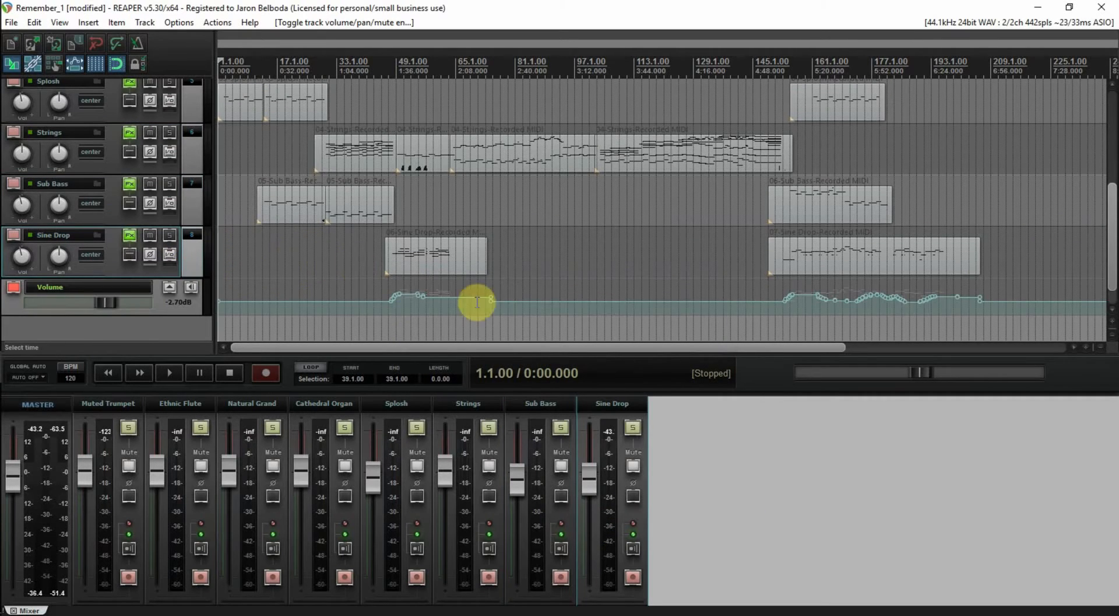
right_click(563, 302)
left_click(630, 600)
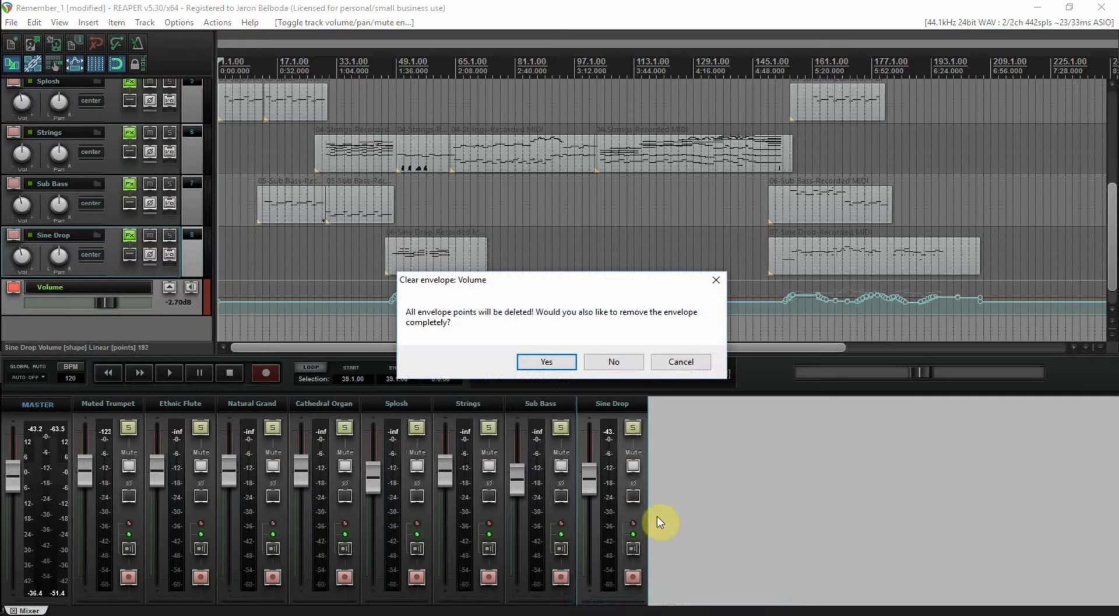
left_click(556, 364)
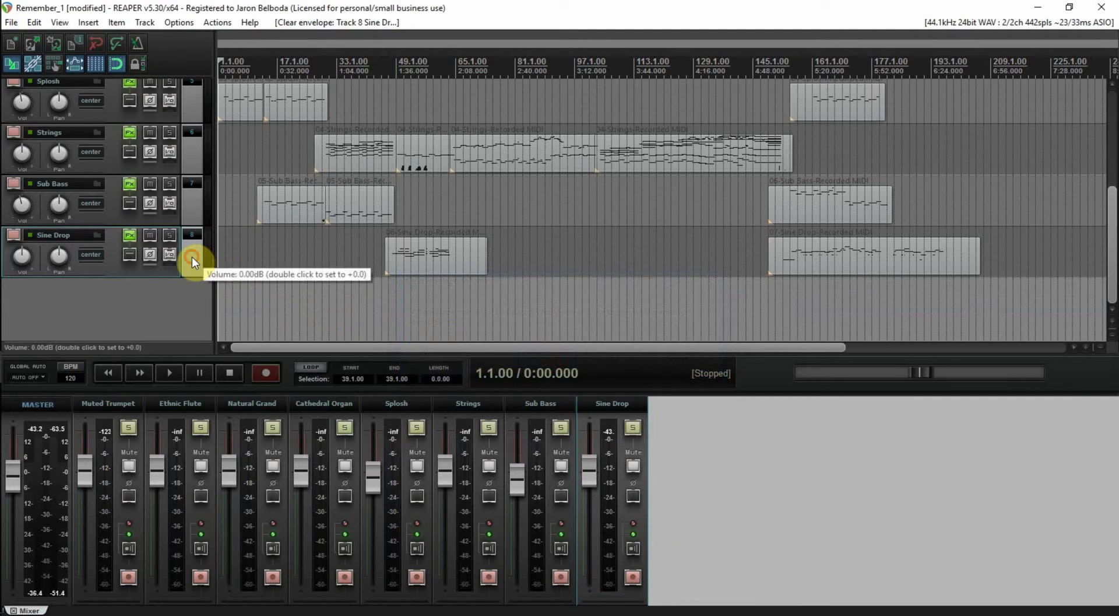
Step: Check the volume envelopes of the Sub Bass, Strings and Splosh tracks for leftover automation, hiding each one again
left_click(192, 215)
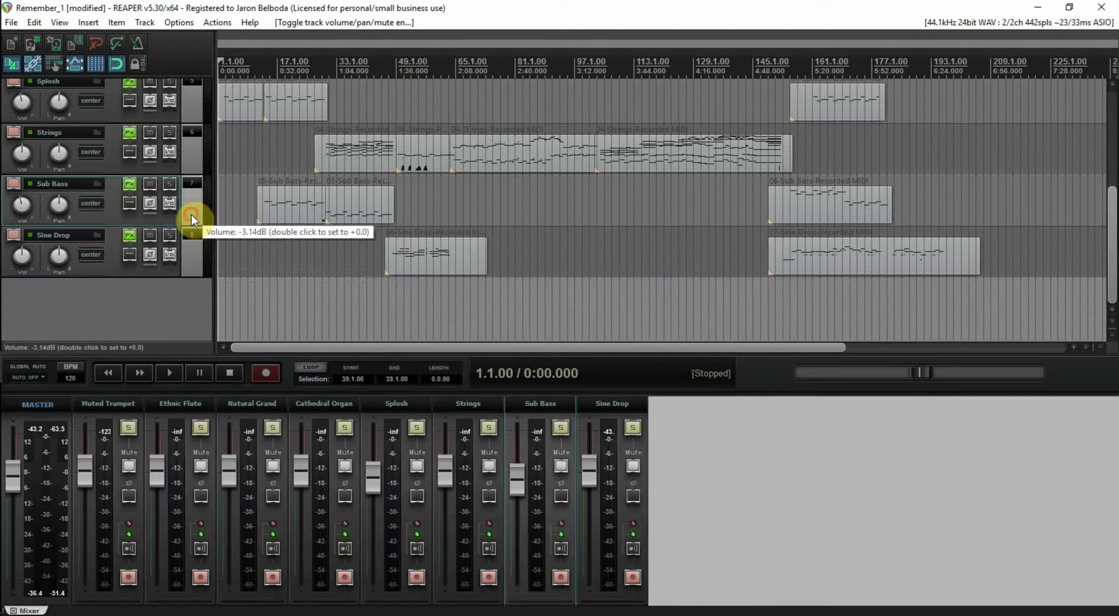
key("v")
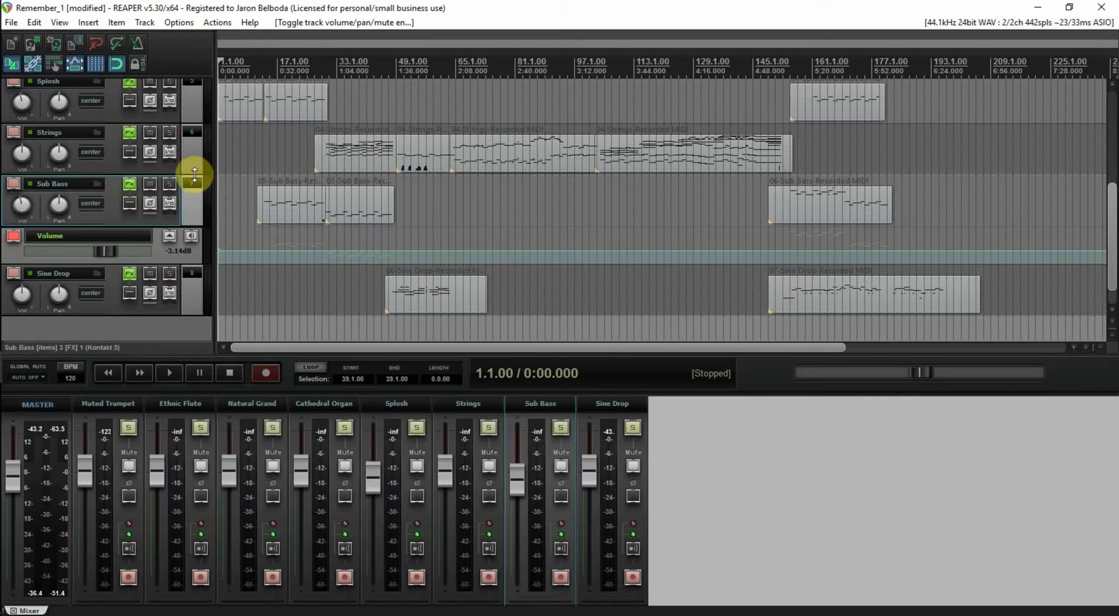
key("v")
left_click(195, 158)
key("v")
key("v")
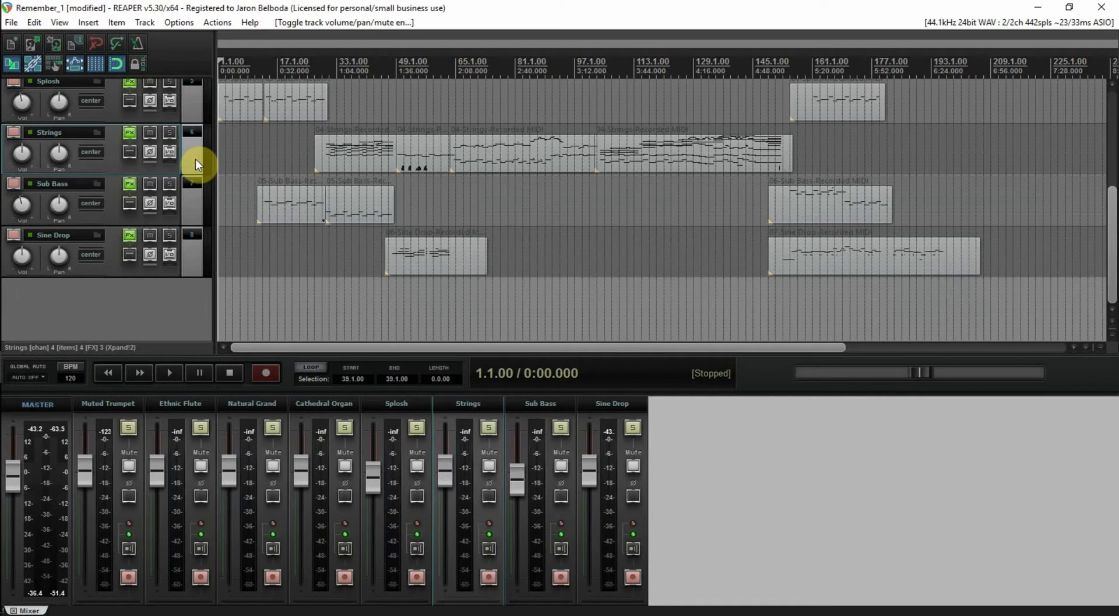
left_click(191, 112)
key("v")
key("v")
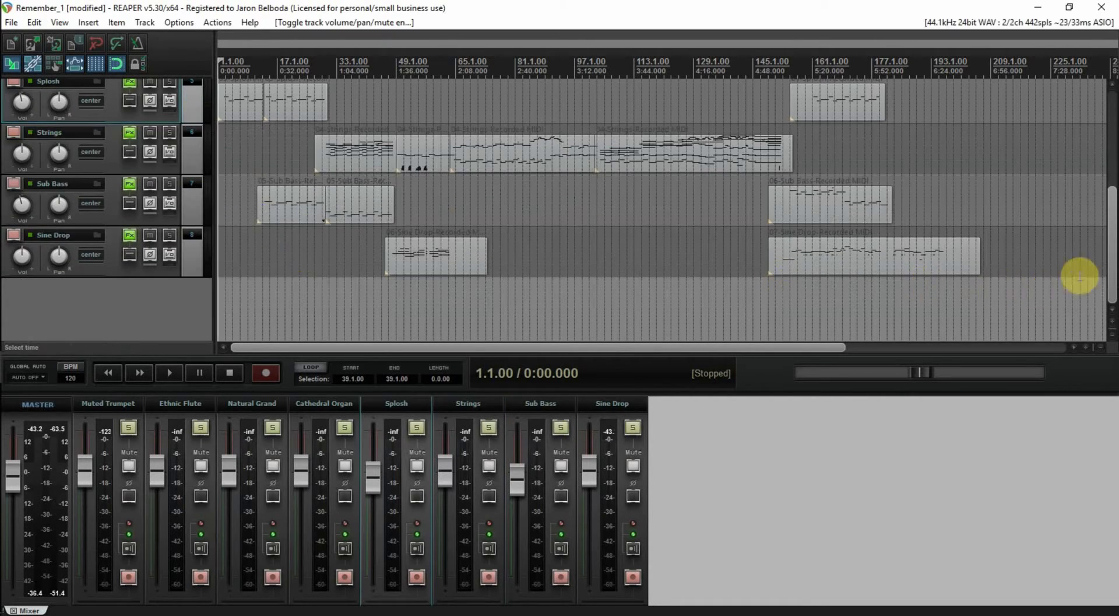
Step: Check the Cathedral Organ, Natural Grand and Ethnic Flute volume envelopes for leftover automation, hiding each one again
left_click_drag(1111, 257, 1109, 200)
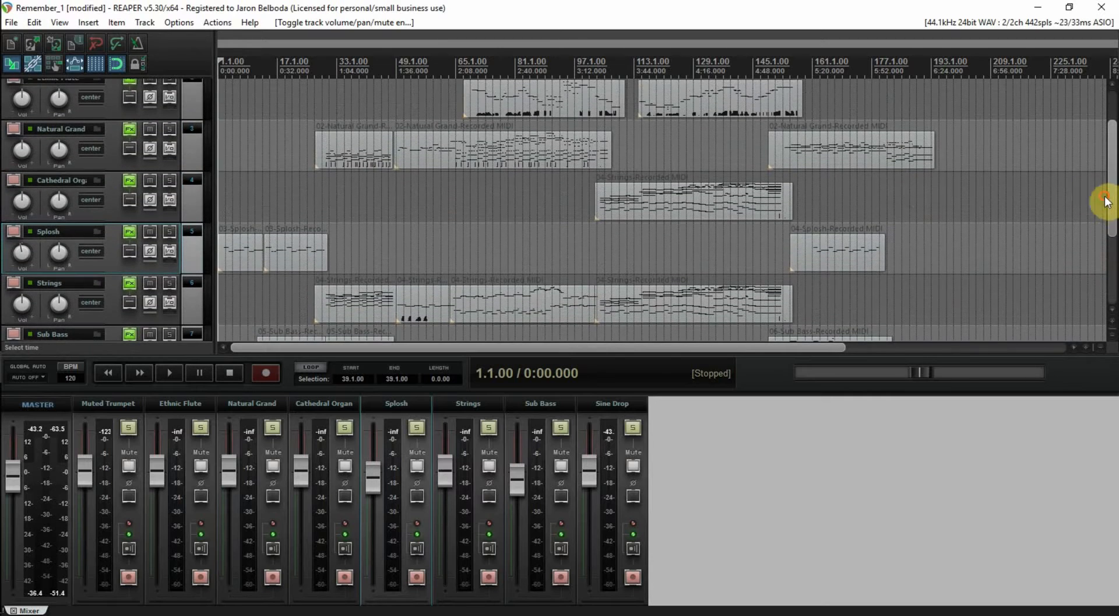
left_click(190, 208)
key("v")
key("v")
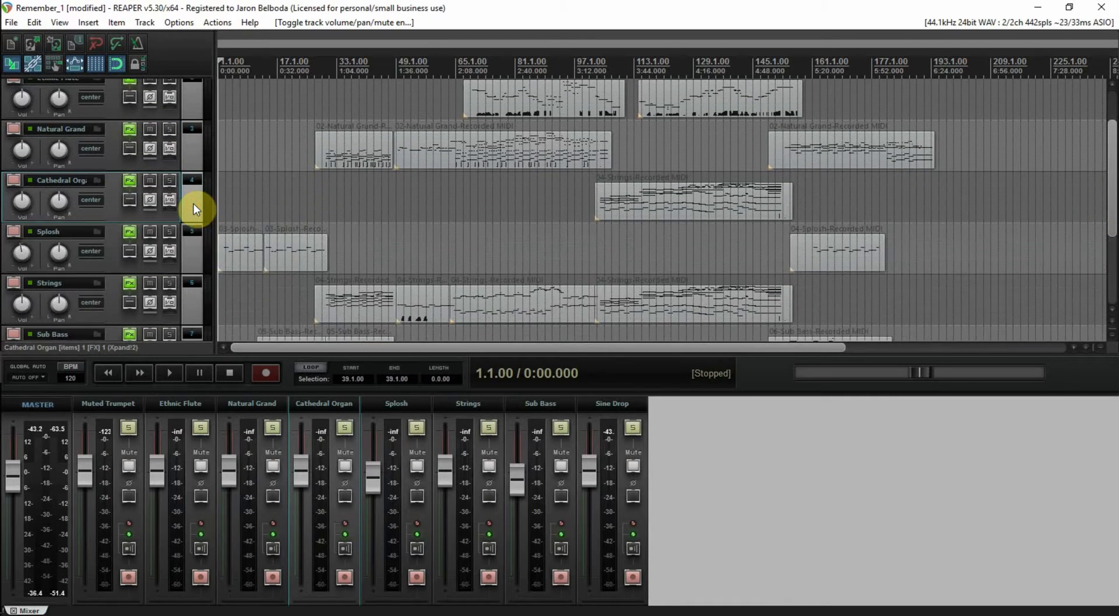
left_click(193, 149)
key("v")
key("v")
left_click(194, 101)
key("v")
key("v")
left_click_drag(1107, 213, 1113, 178)
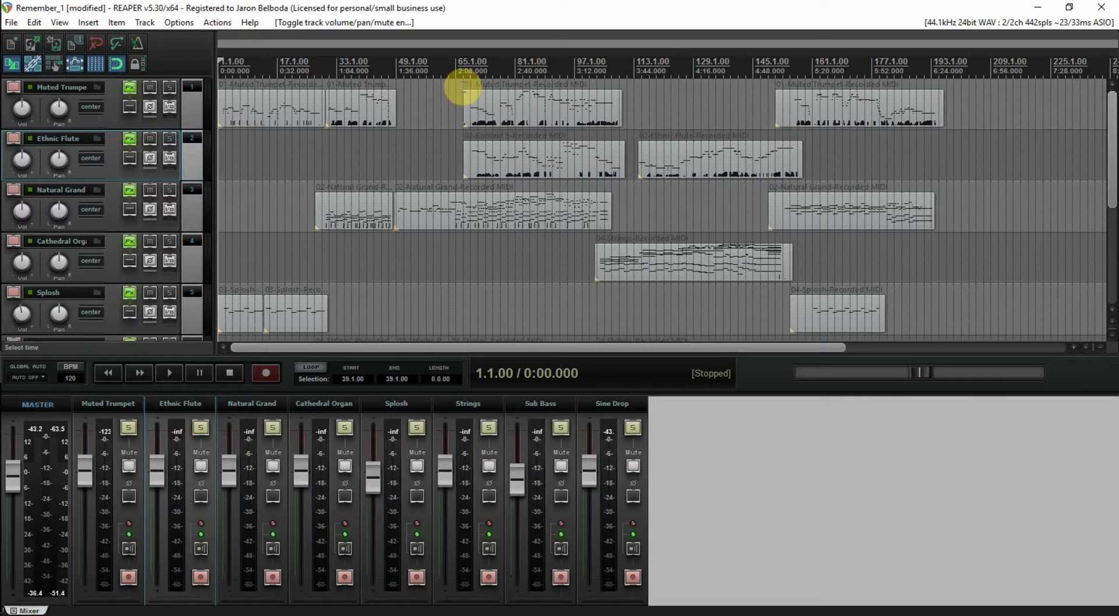
Step: Place the edit cursor at measure 65 and mute the Muted Trumpet and Ethnic Flute tracks
left_click(462, 86)
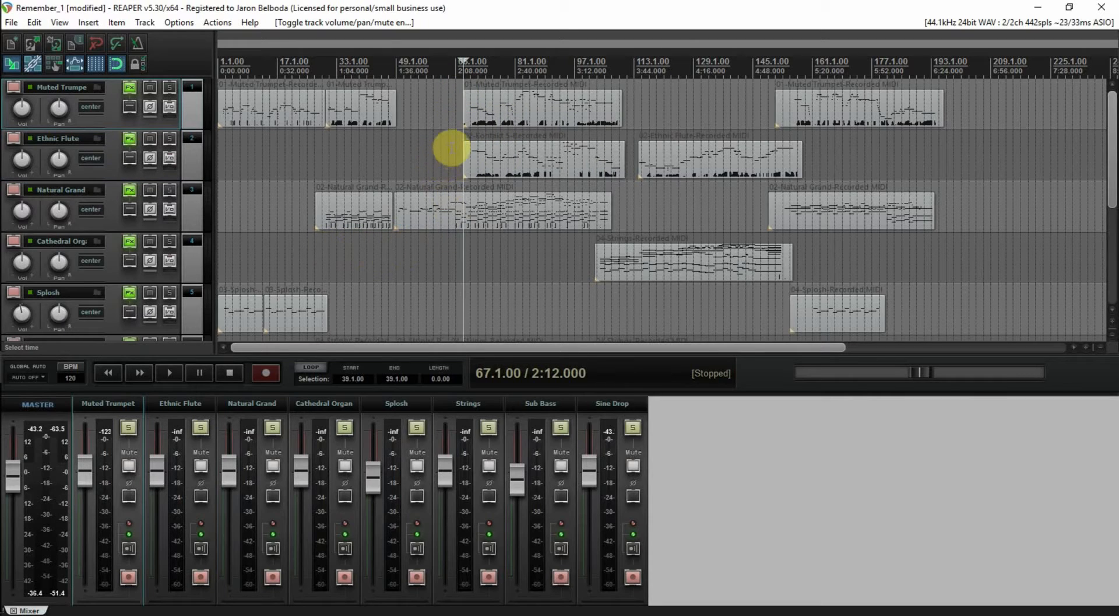
left_click(452, 147)
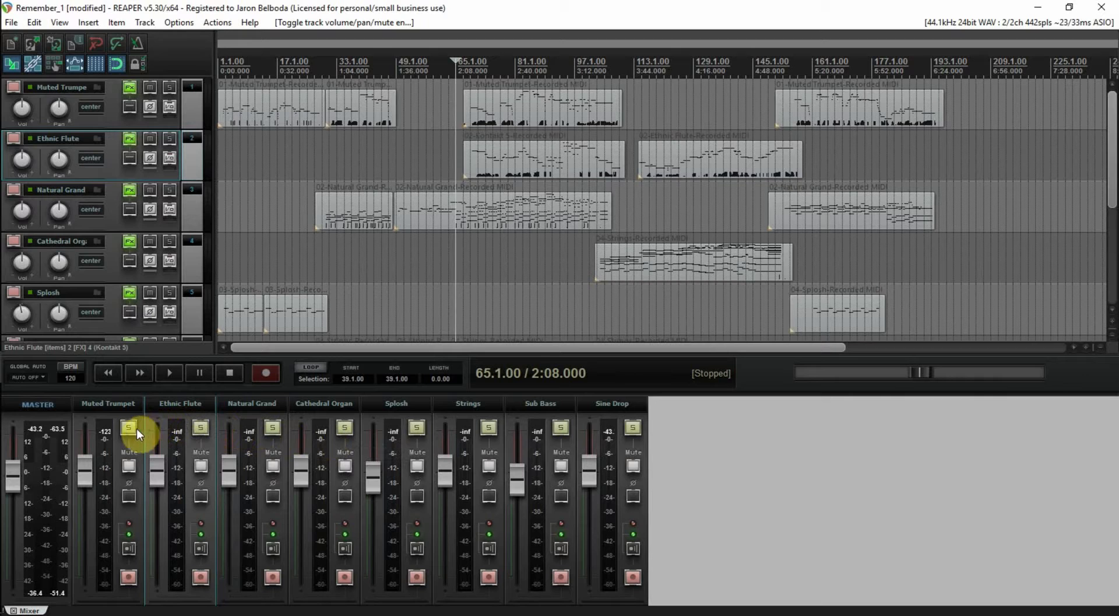
left_click(129, 464)
left_click(202, 465)
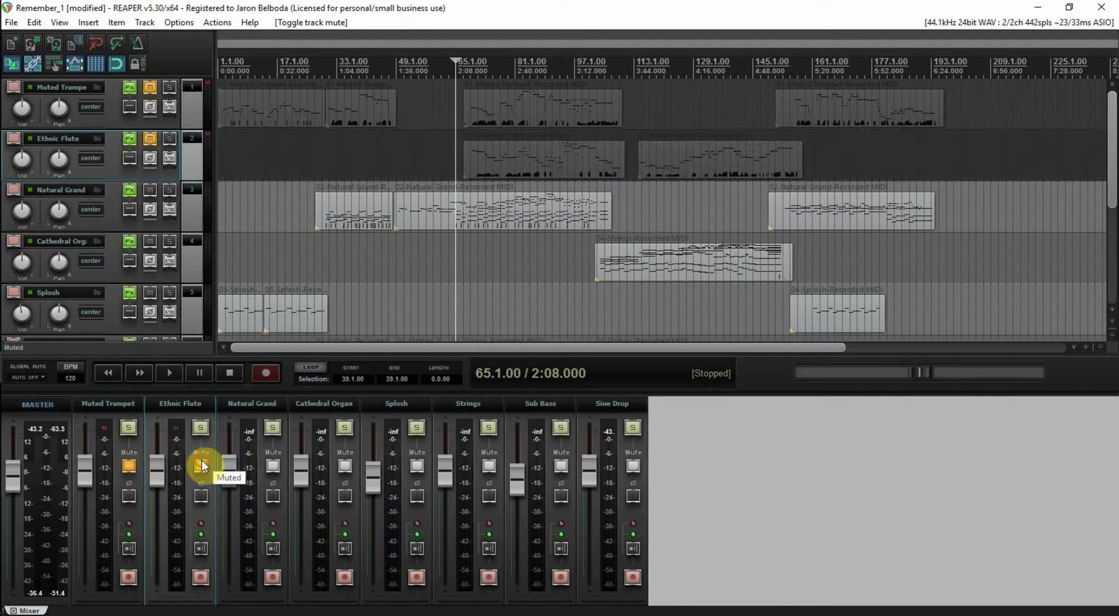
left_click(129, 464)
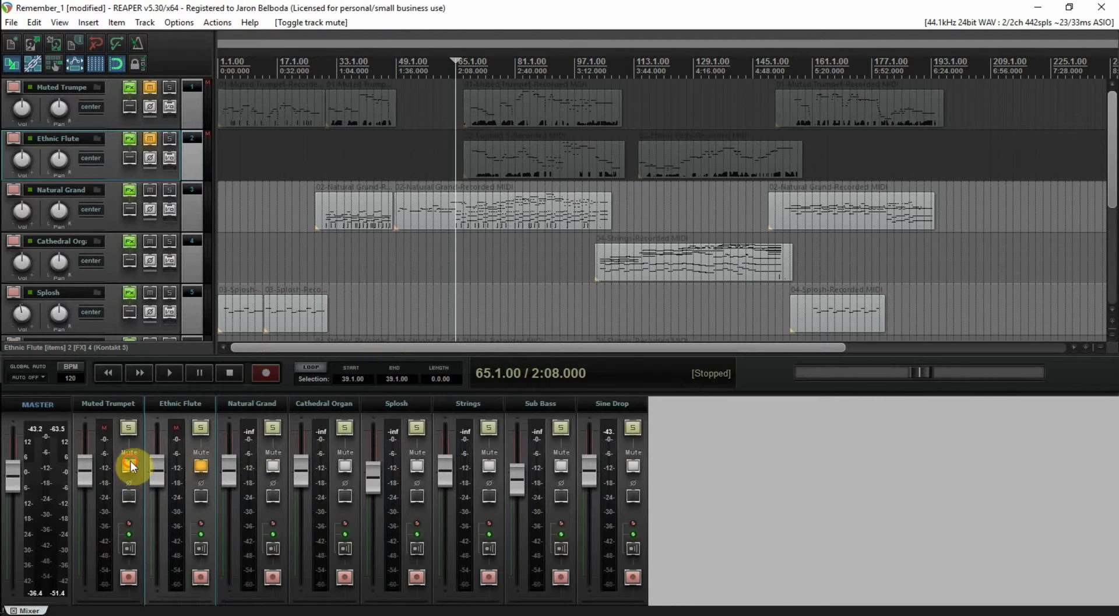
left_click(128, 465)
Step: Play the song from measure 65, lower the Natural Grand track's volume to -2.41 dB, and stop playback
key("space")
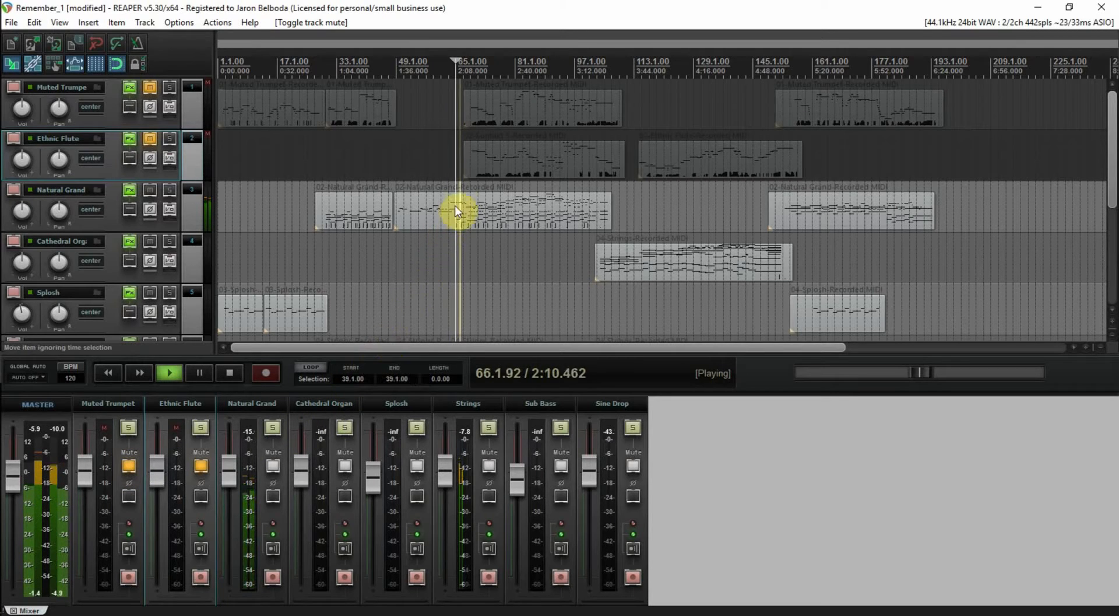
left_click(460, 182)
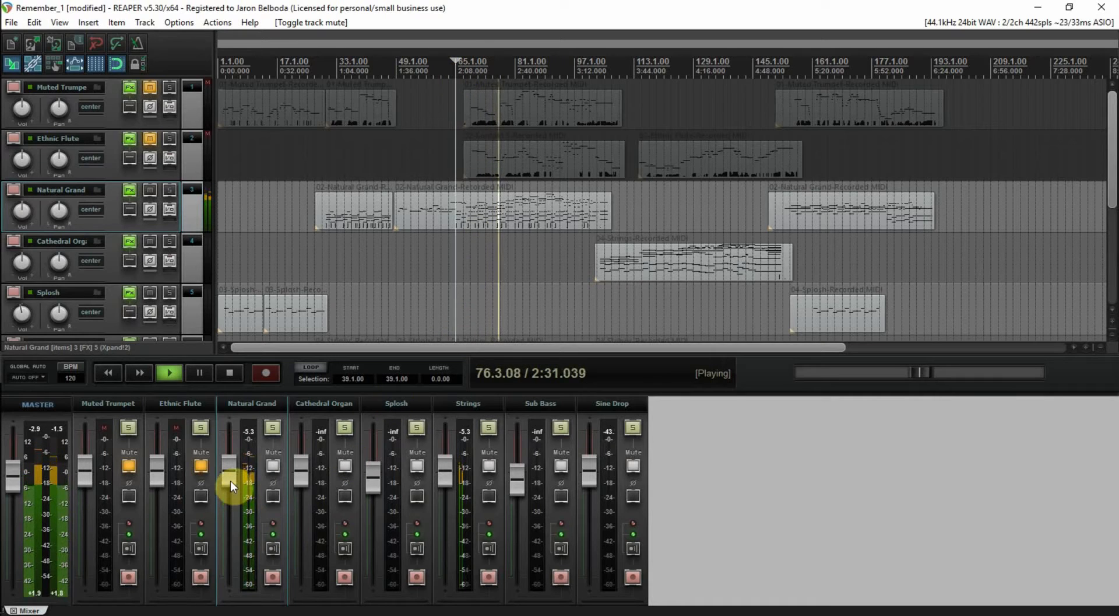
mouse_move(230, 478)
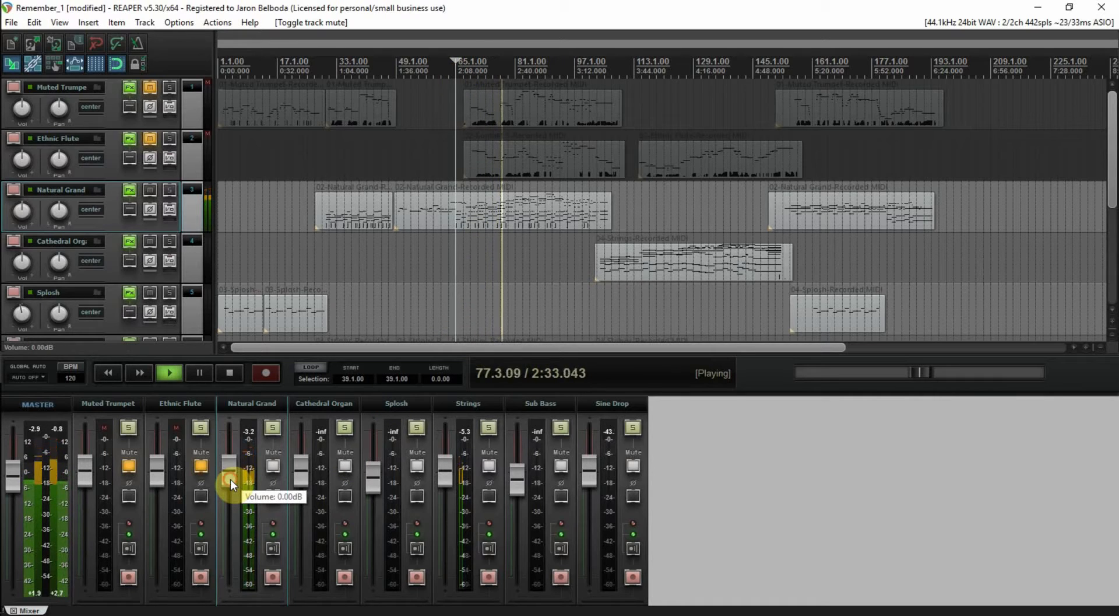
left_click_drag(229, 478, 230, 485)
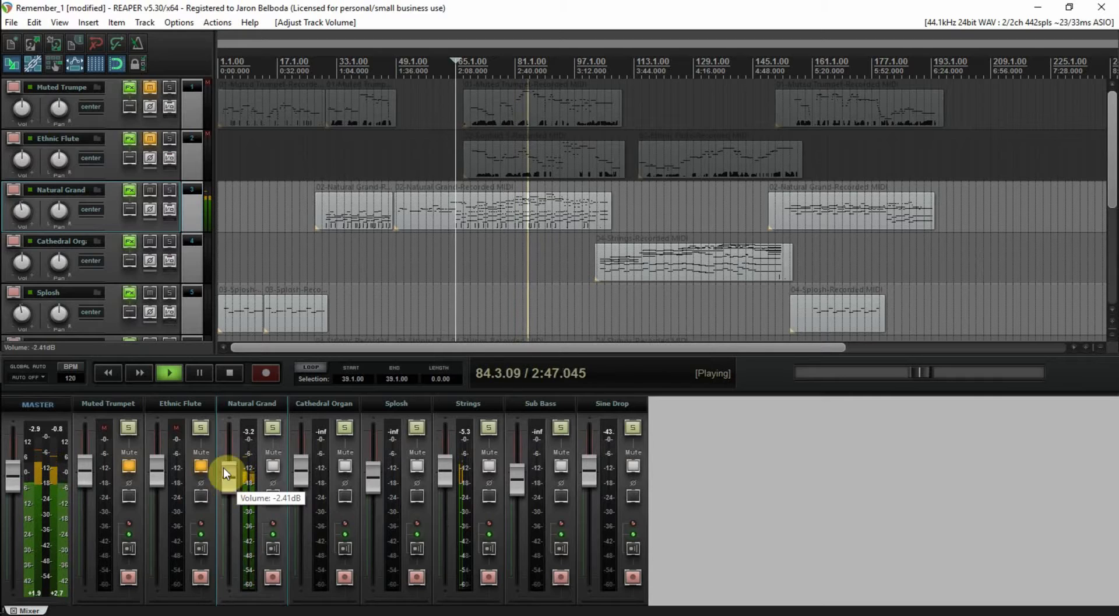
left_click(229, 373)
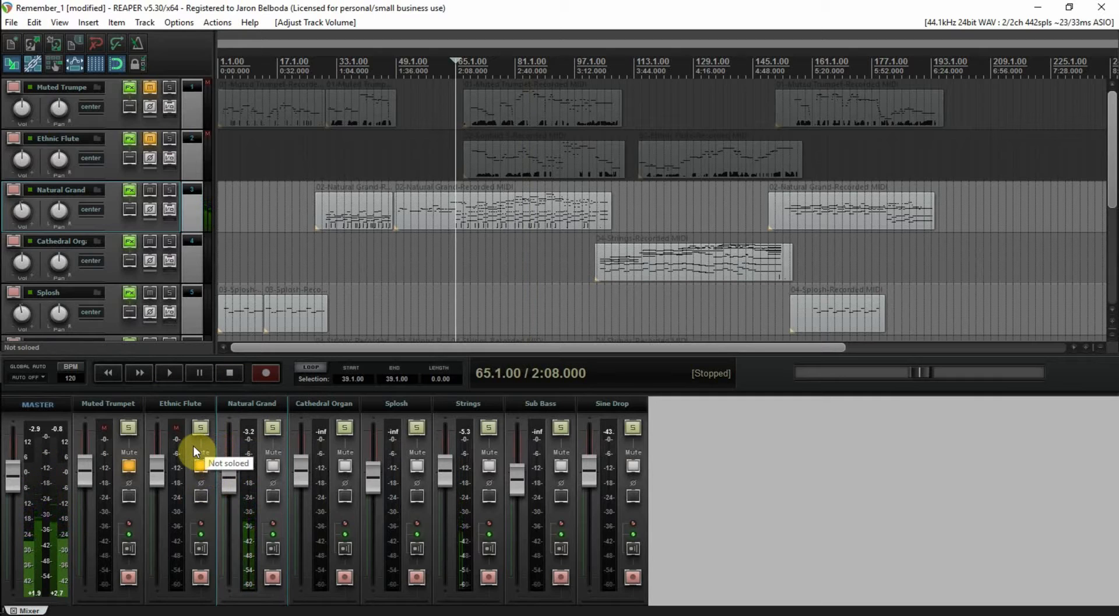
Step: Unmute the Ethnic Flute and Muted Trumpet tracks and save the project
left_click(201, 466)
left_click(129, 465)
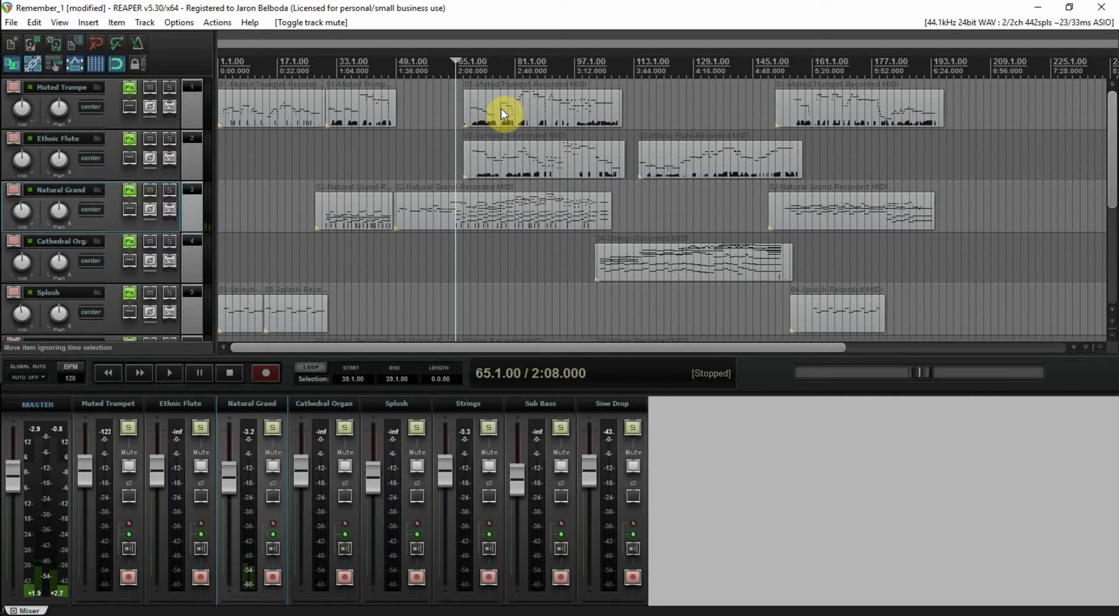
key("ctrl+s")
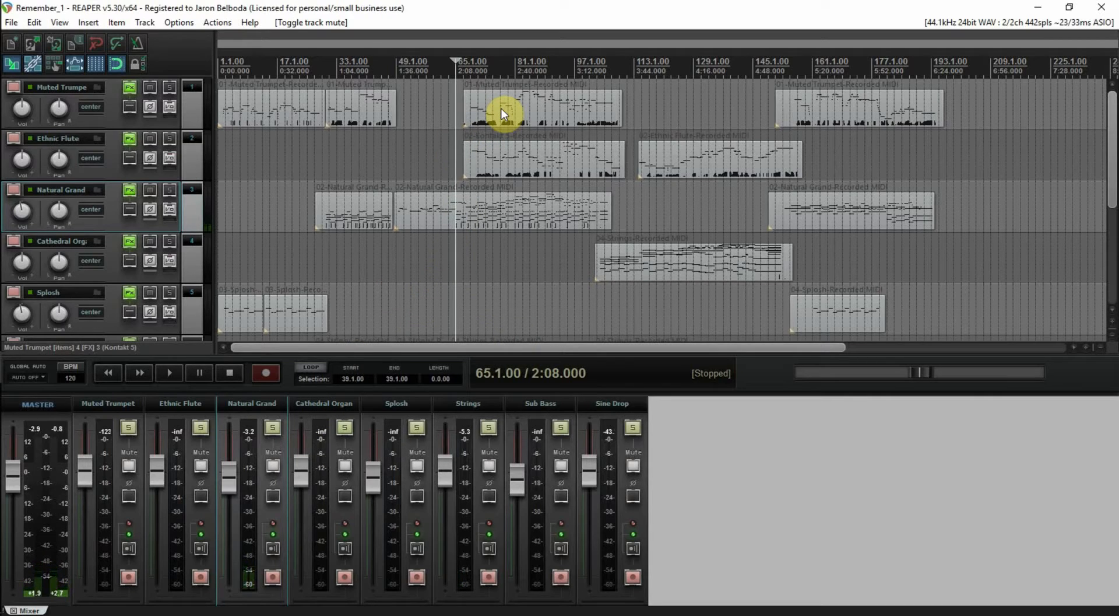
Step: Lower the Muted Trumpet track's volume to -3.43 dB while playing from measure 65, stop playback, and save the project
key("space")
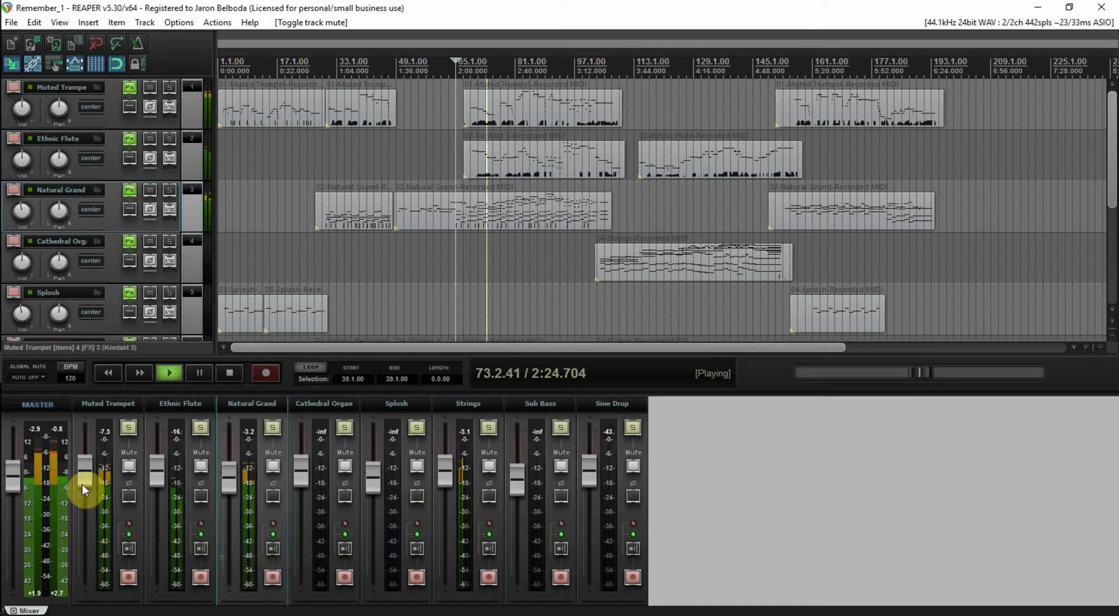
left_click_drag(87, 475, 86, 479)
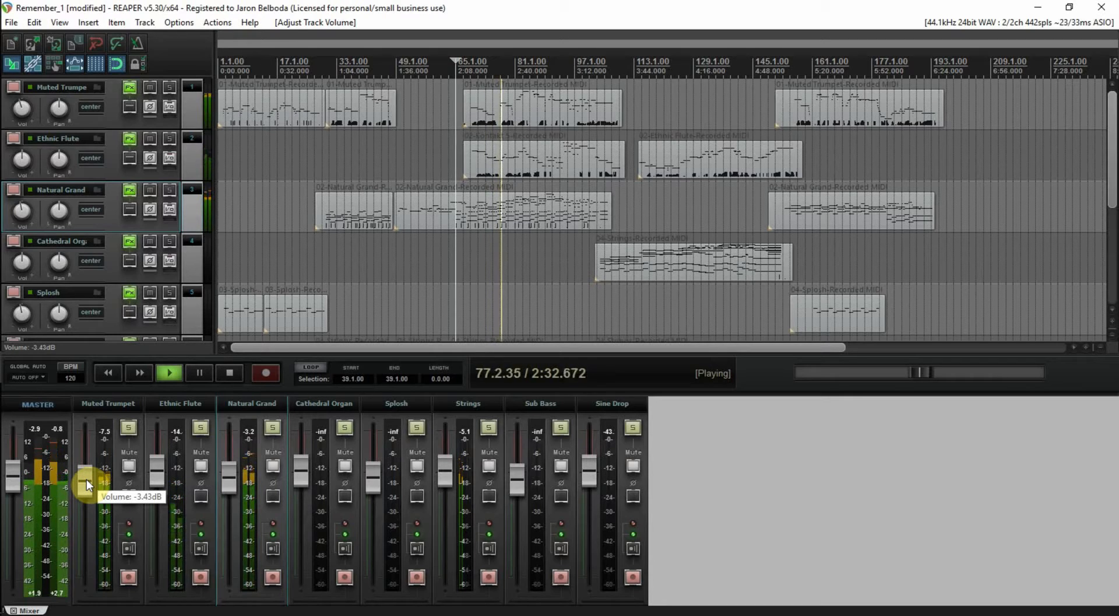
left_click_drag(86, 479, 86, 479)
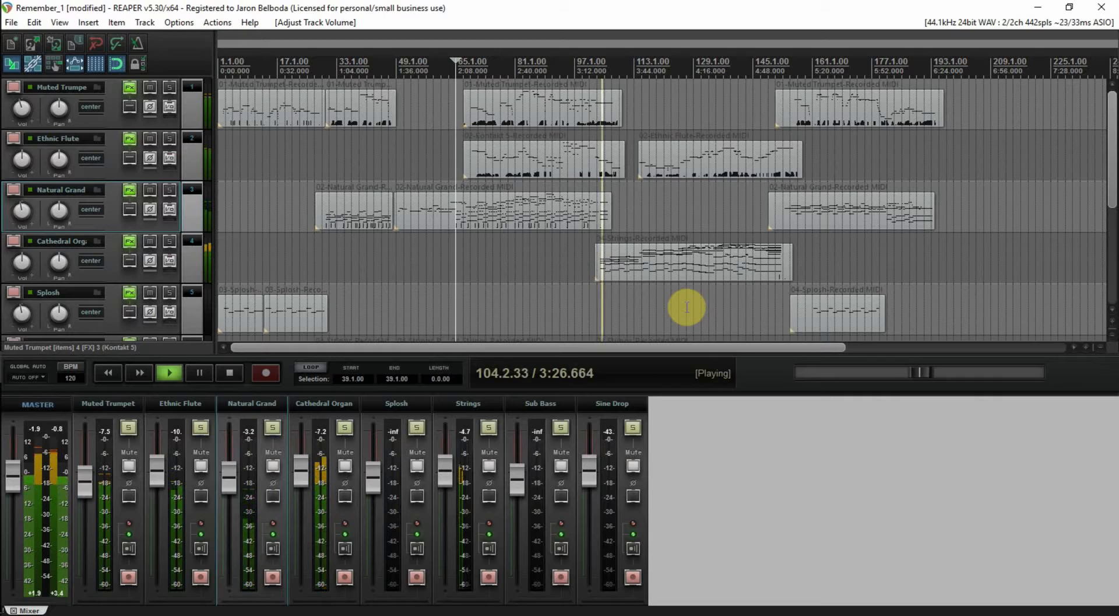
key("space")
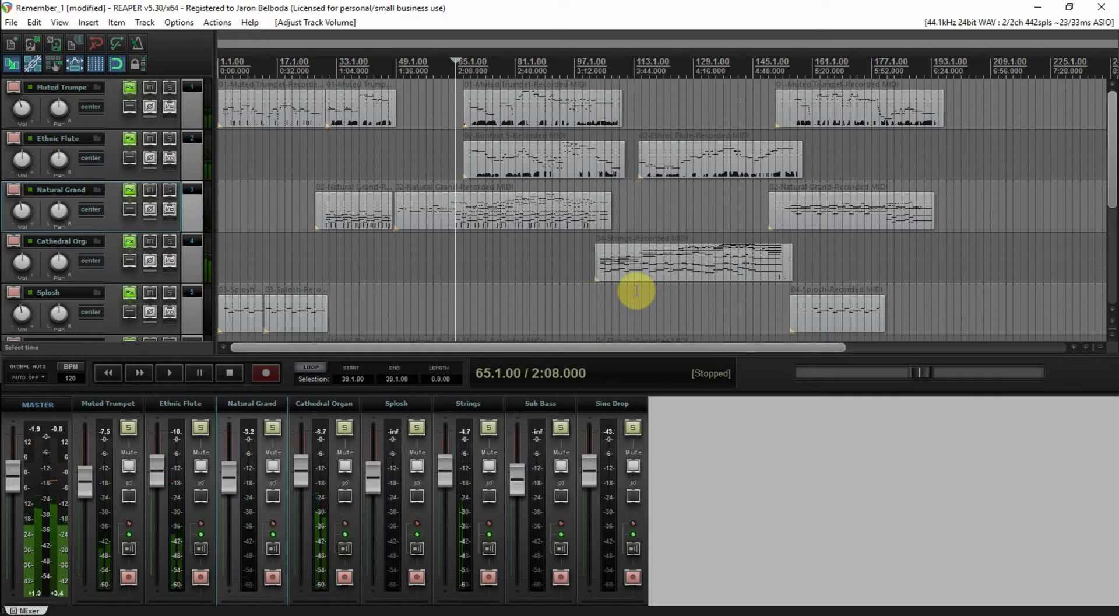
key("ctrl+s")
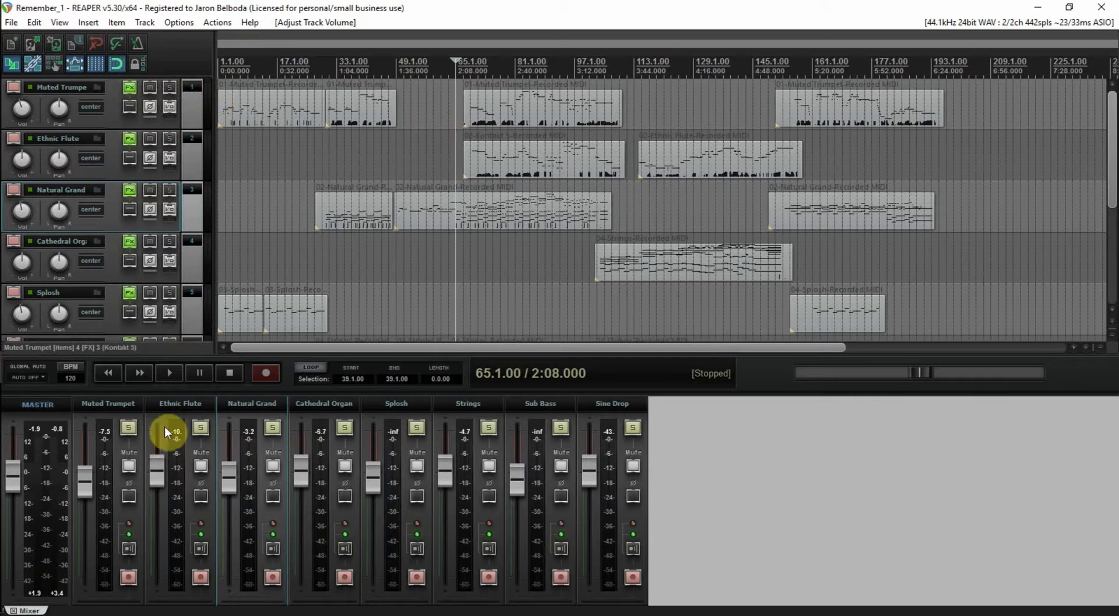
Step: Mute the Muted Trumpet and Ethnic Flute tracks and listen to the remaining tracks from measure 69
left_click(132, 470)
left_click(203, 466)
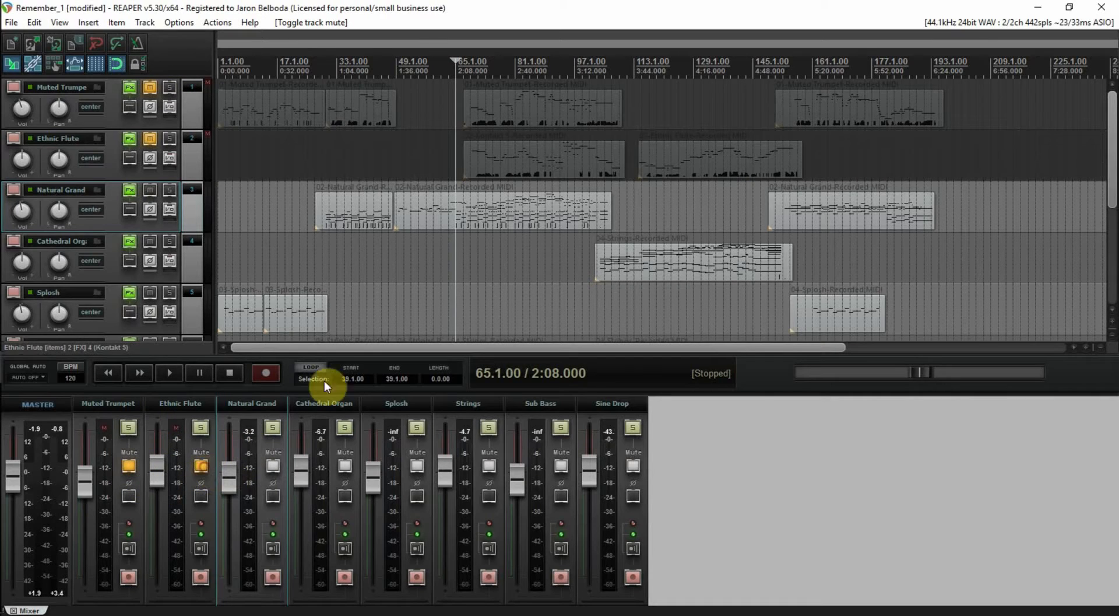
left_click(469, 245)
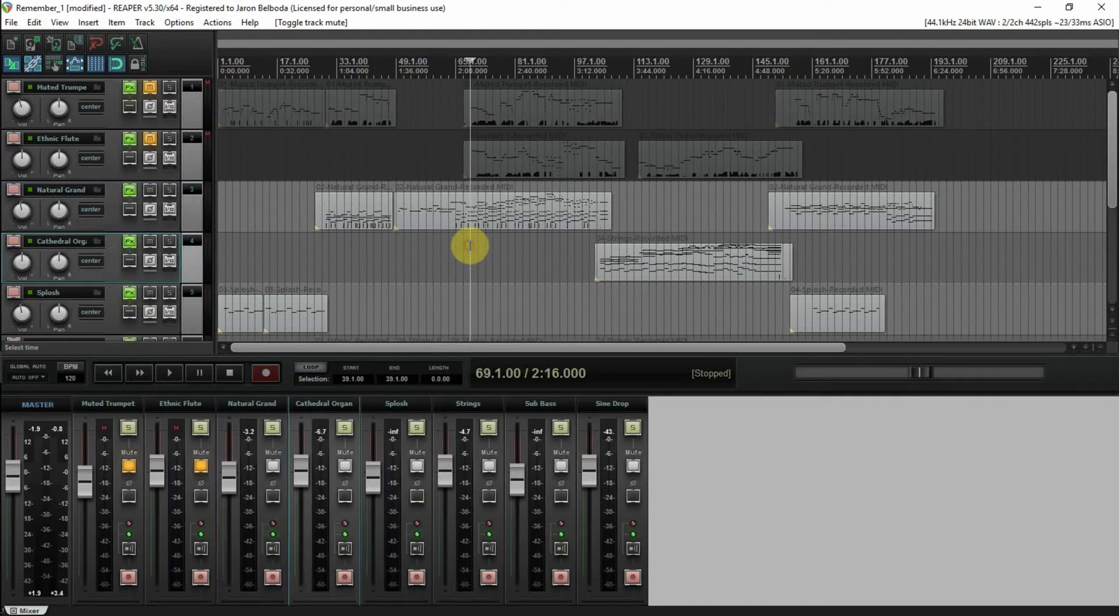
key("space")
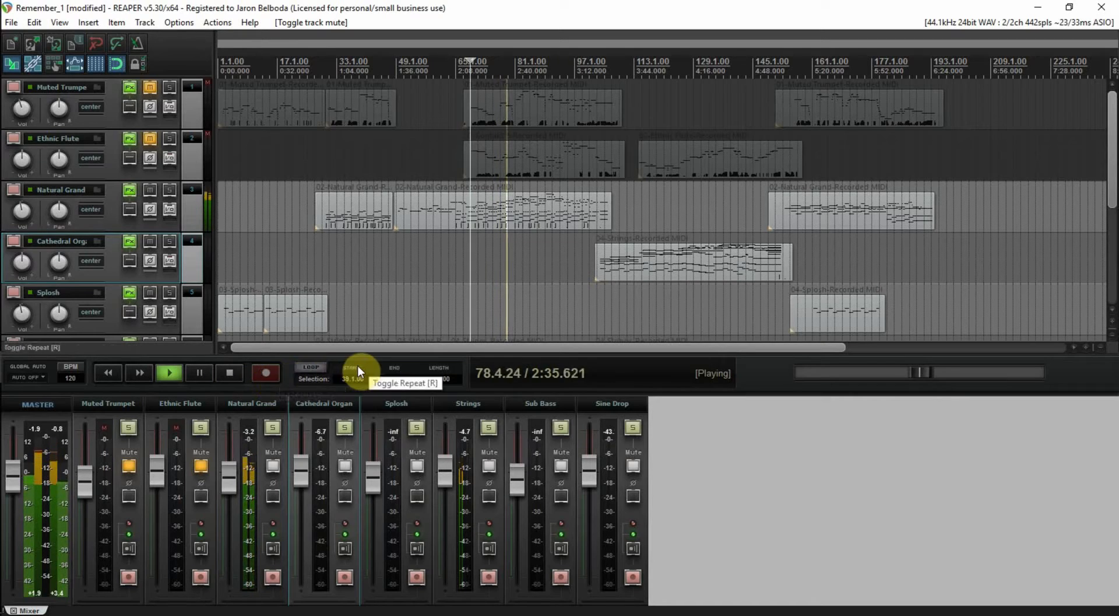
key("space")
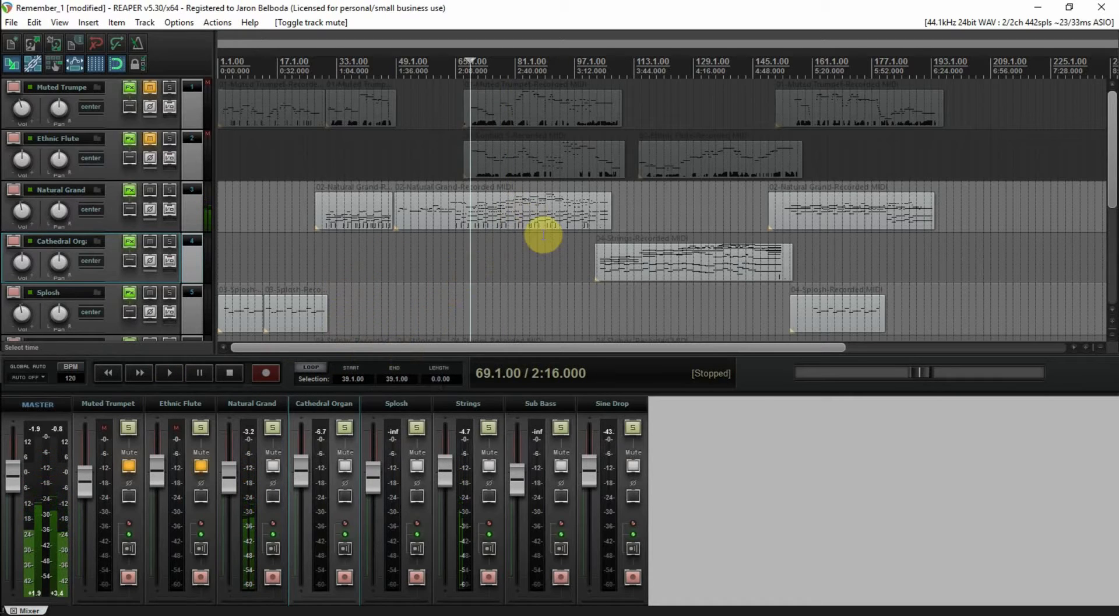
Step: Play from measure 83, bring the Muted Trumpet and Ethnic Flute back in by unmuting them one after the other, and stop playback
left_click(522, 242)
key("space")
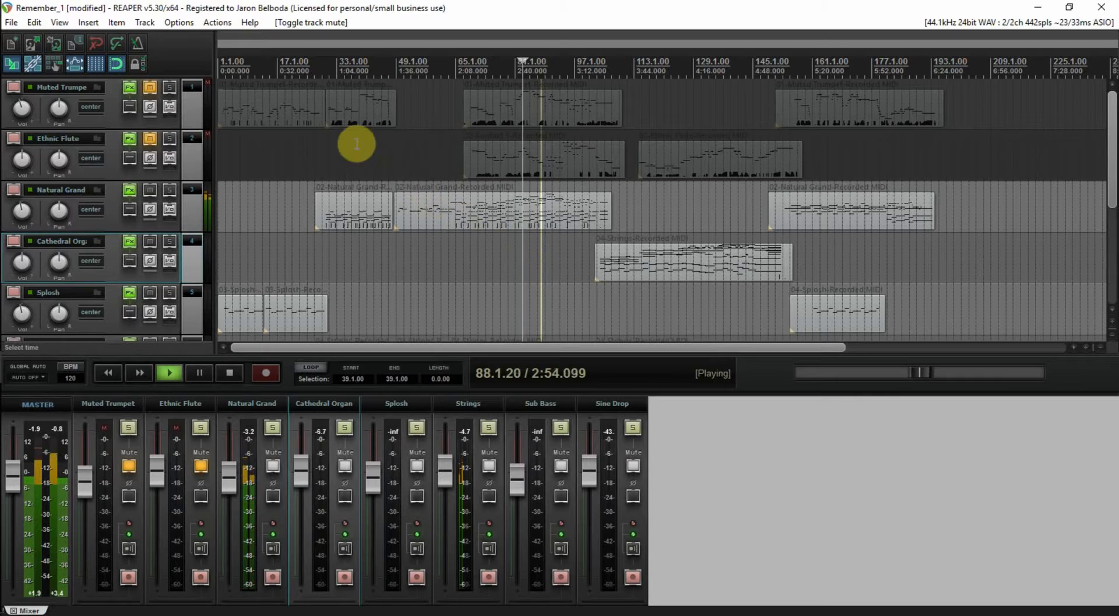
left_click(150, 88)
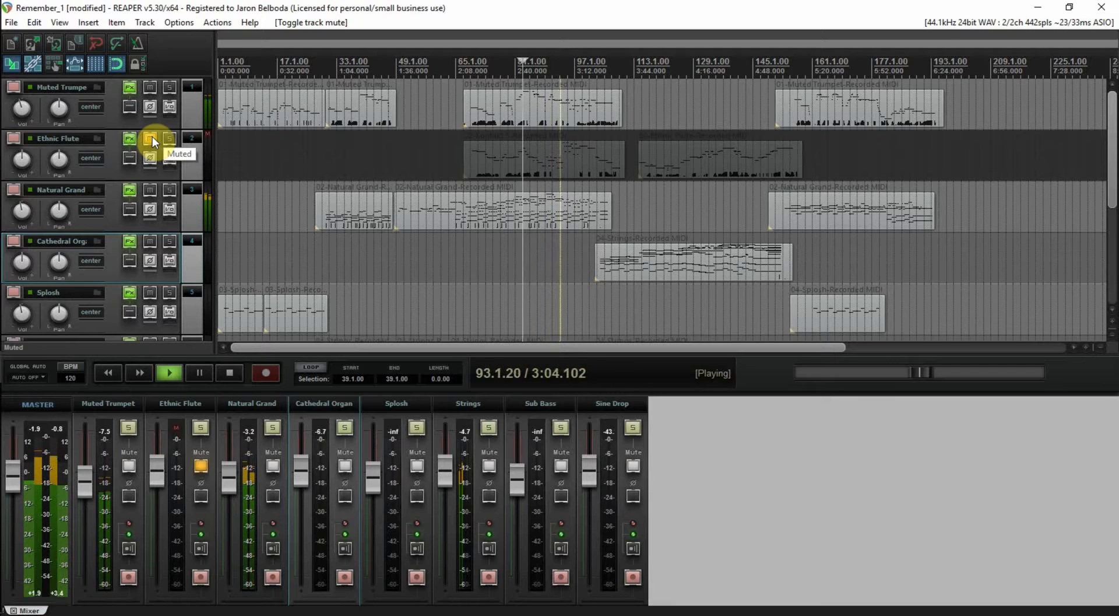
left_click(151, 138)
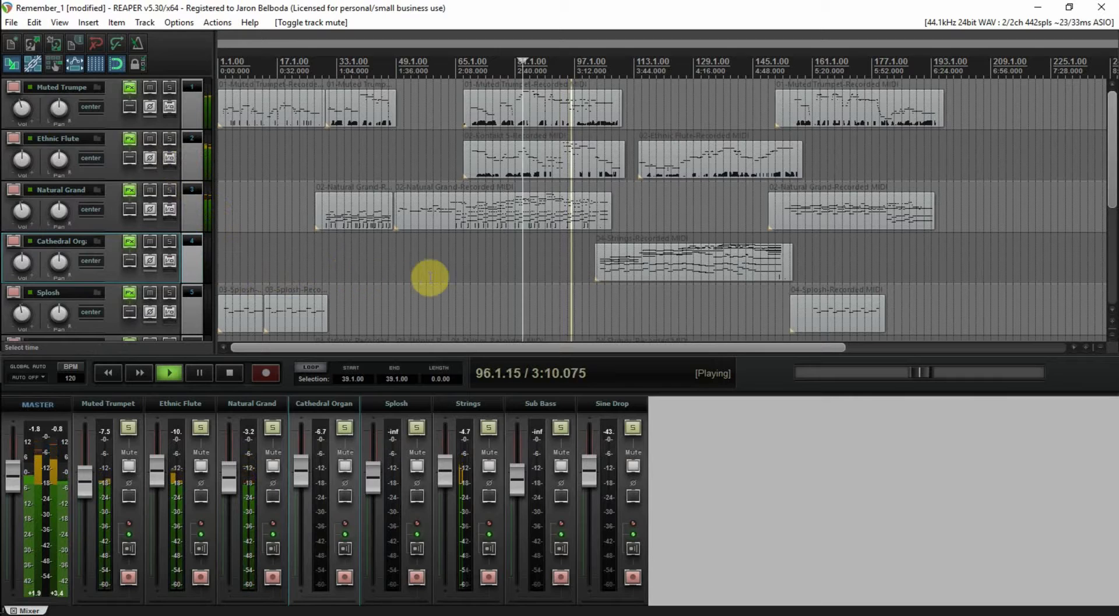
key("space")
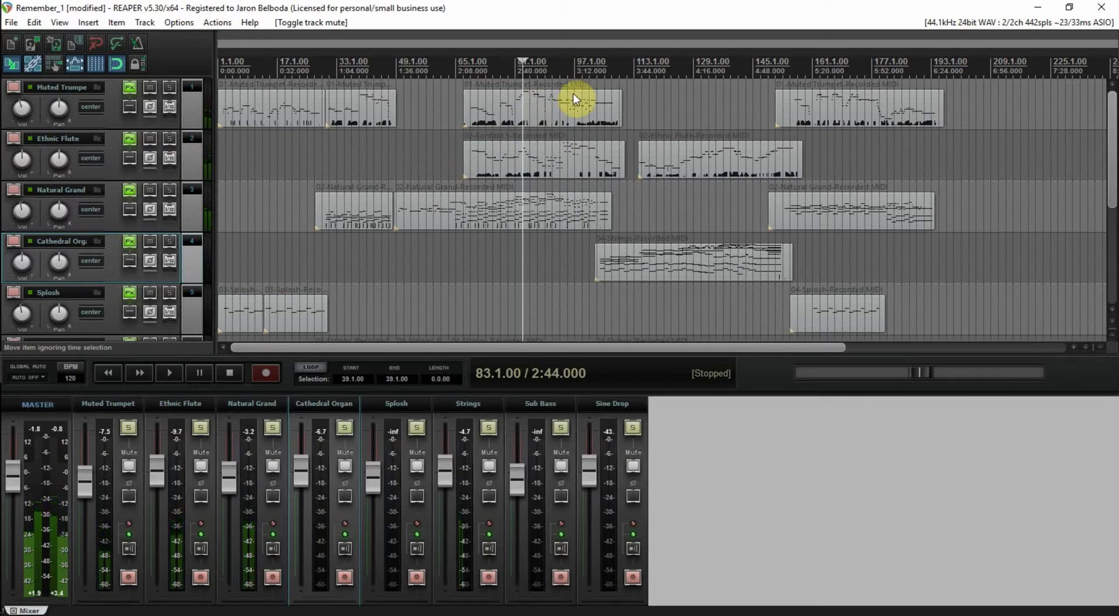
Step: Delete the middle Muted Trumpet item and the first Ethnic Flute item, which both span the section around measure 89
left_click(547, 103)
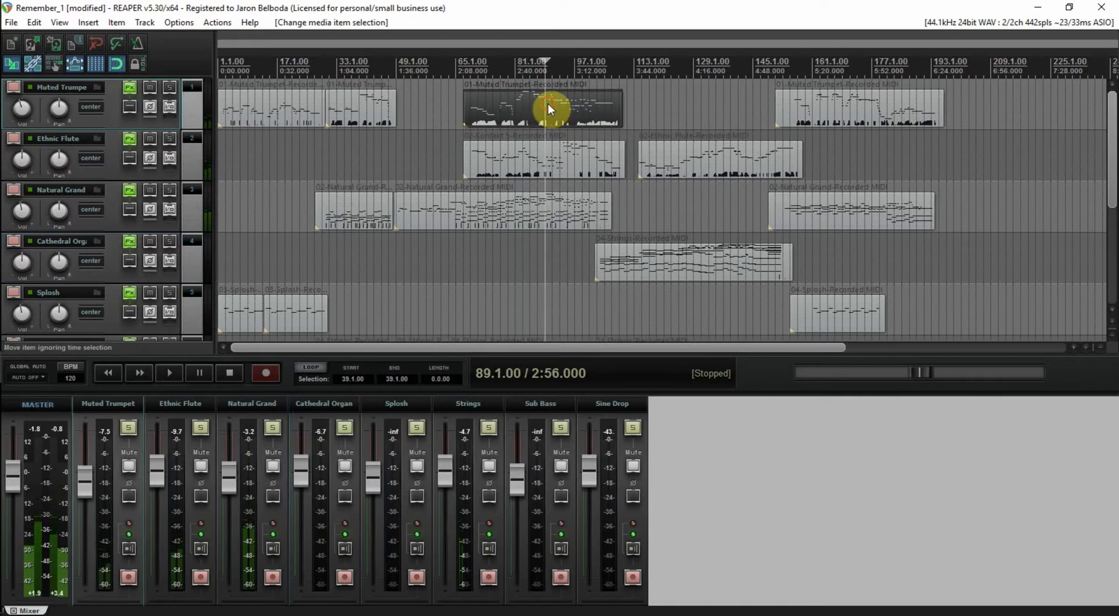
left_click(566, 171, "ctrl")
key("Delete")
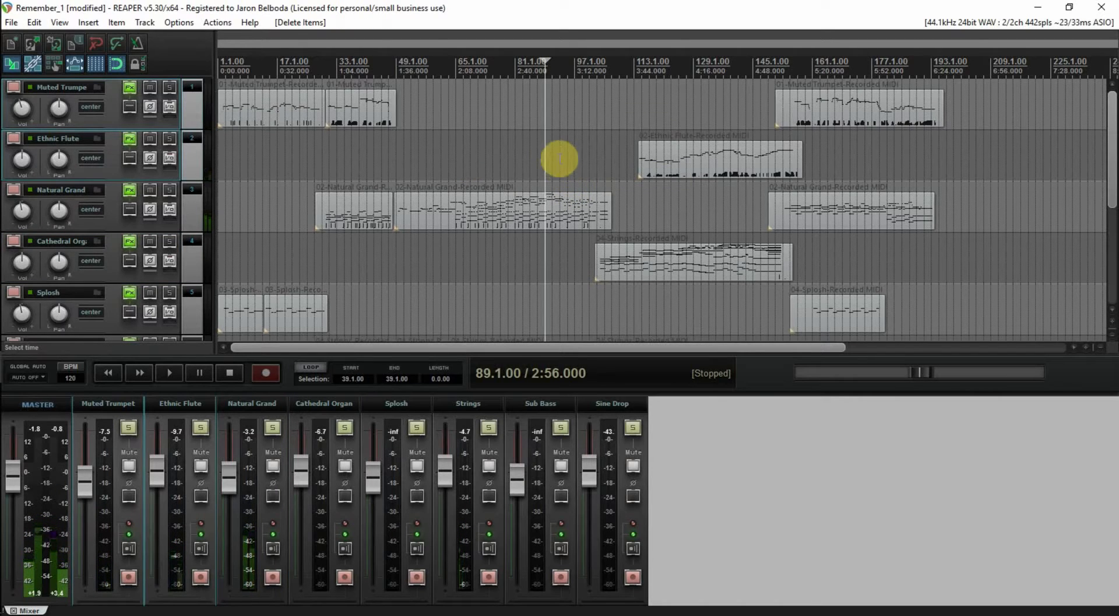
Step: Place the edit cursor at measure 113, just before the remaining Ethnic Flute item
left_click(518, 142)
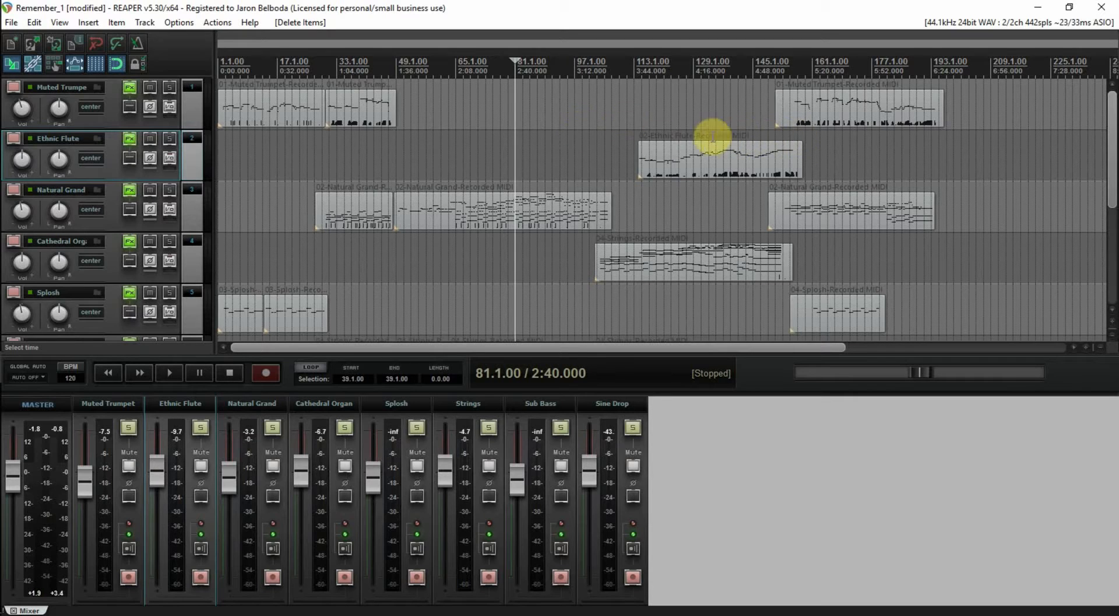
left_click(642, 108)
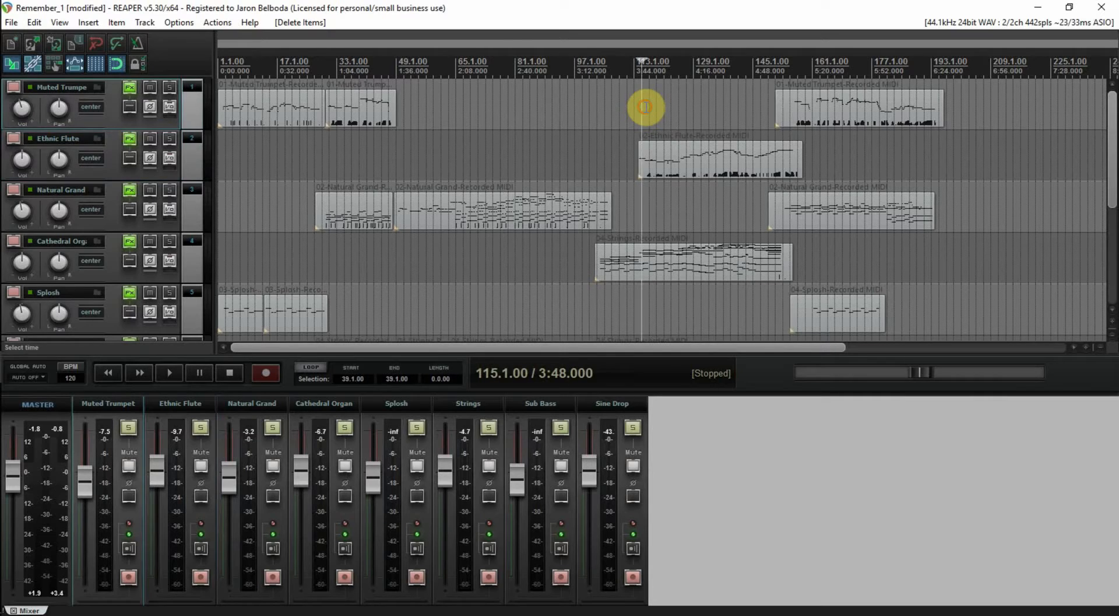
left_click(634, 104)
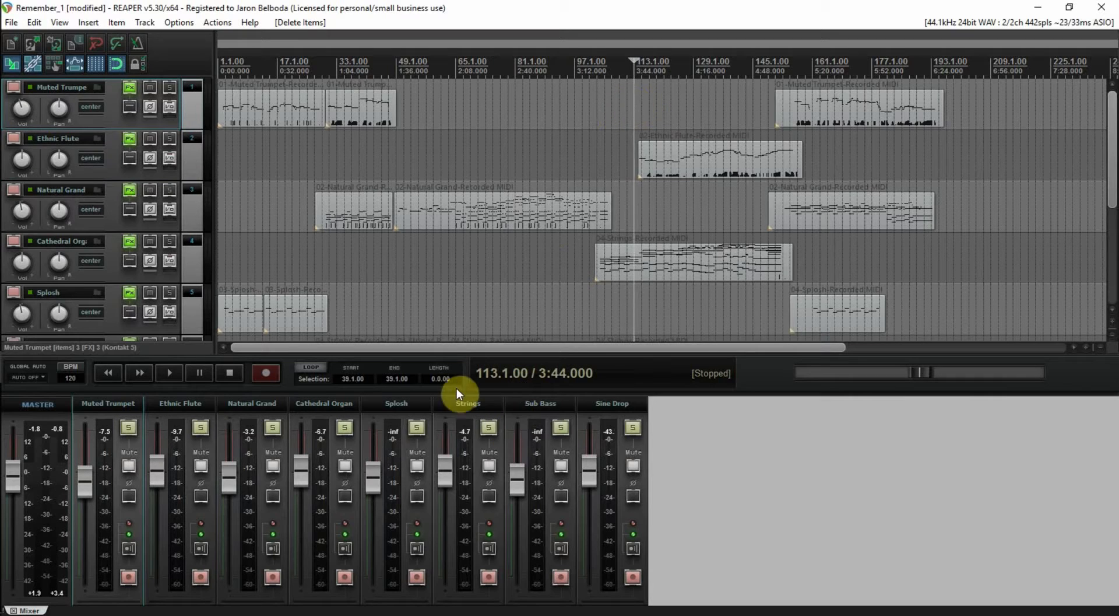
Step: Solo the Ethnic Flute and Strings tracks, leaving the Cathedral Organ unmuted, and listen to them together from measure 113
left_click(344, 465)
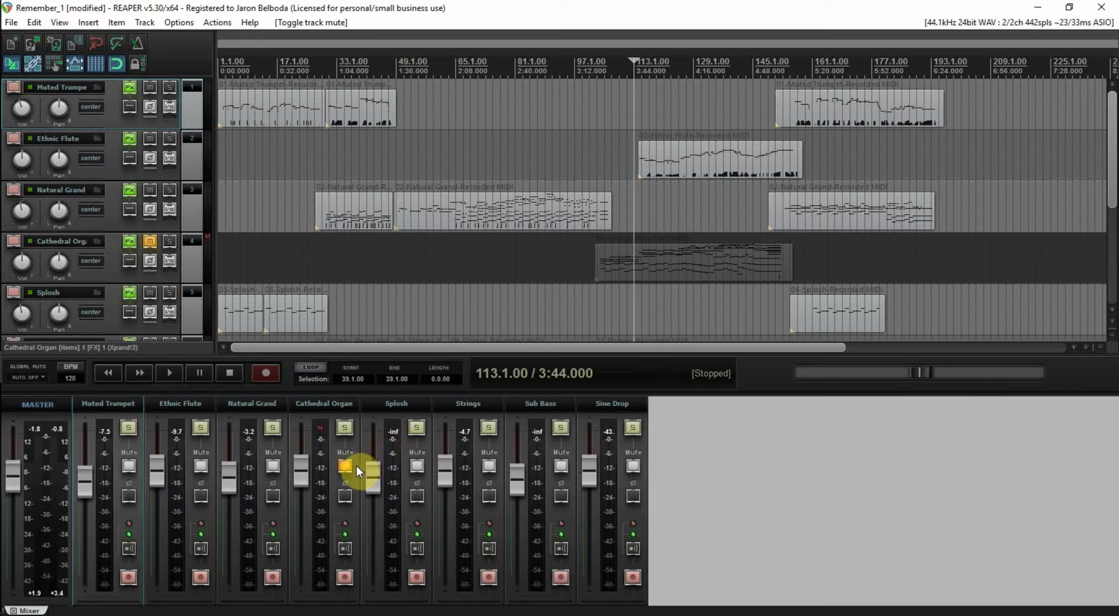
left_click(345, 466)
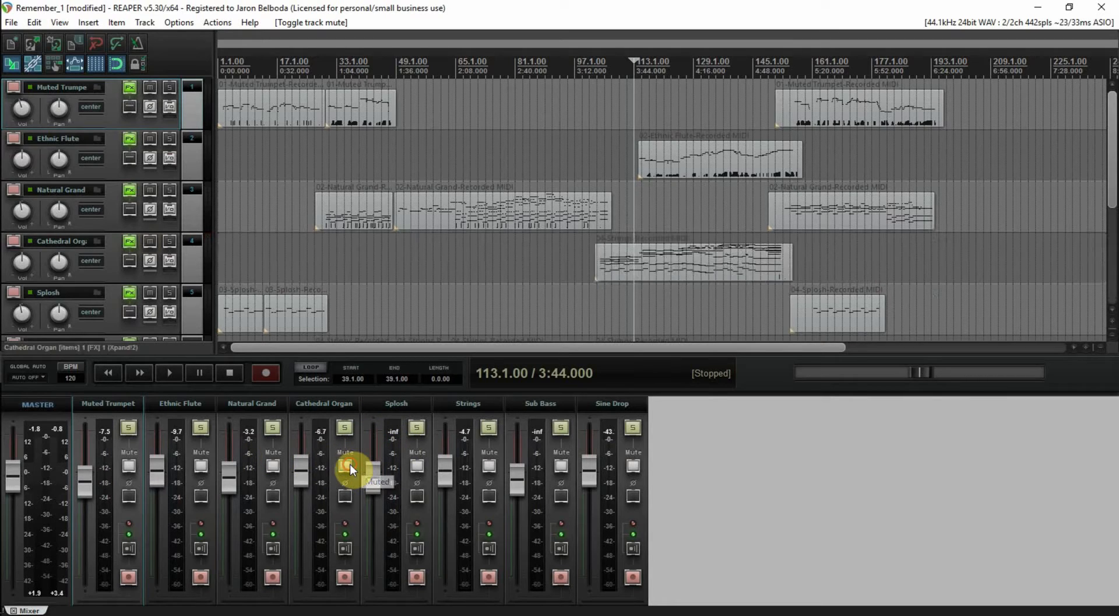
left_click(199, 430)
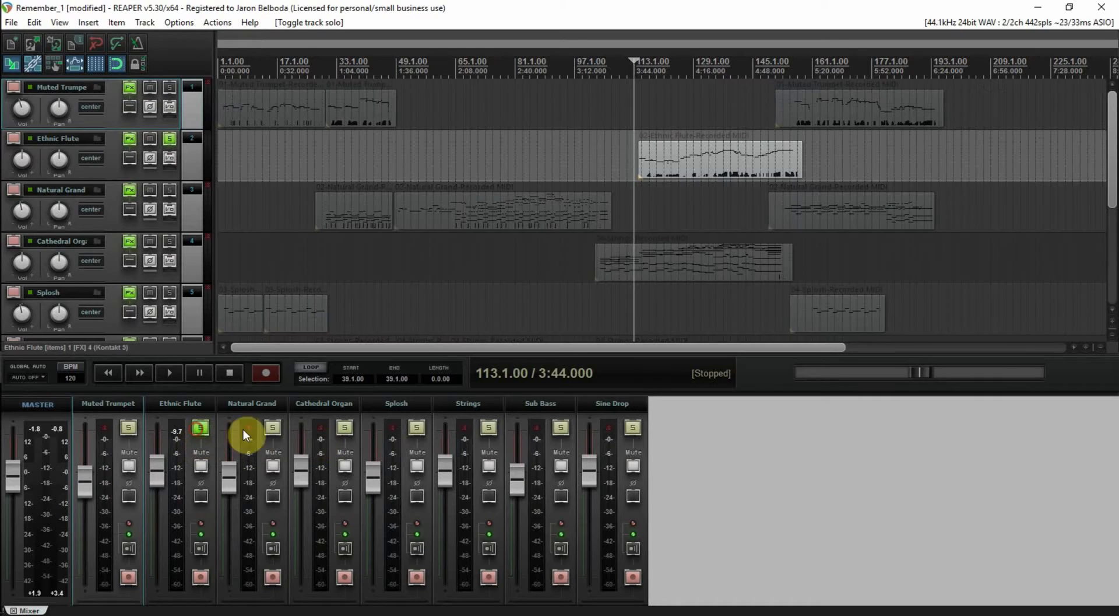
left_click(488, 428)
key("space")
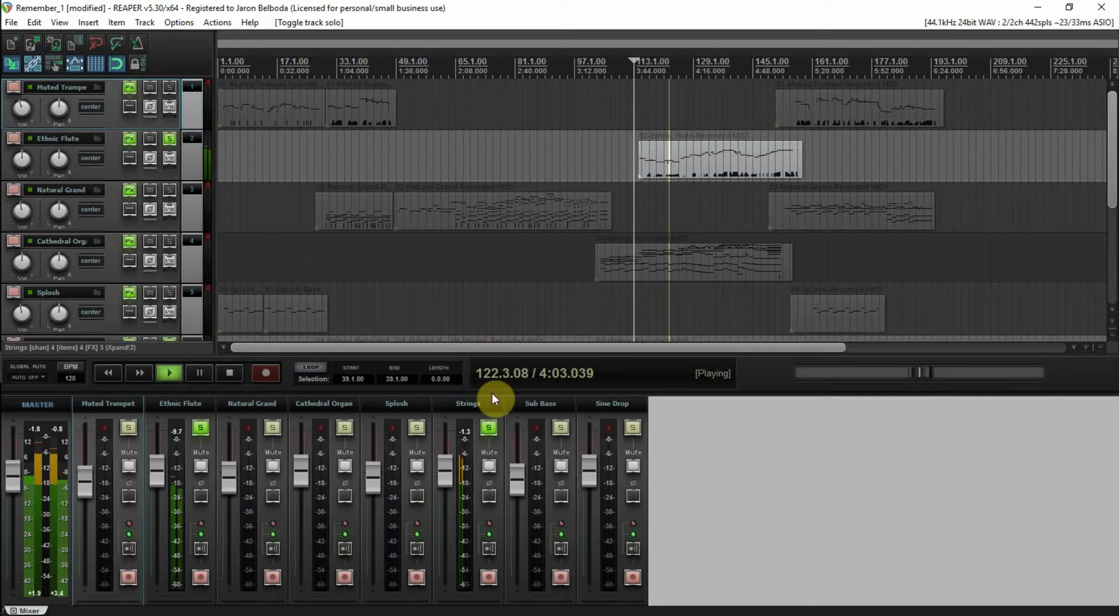
mouse_move(446, 468)
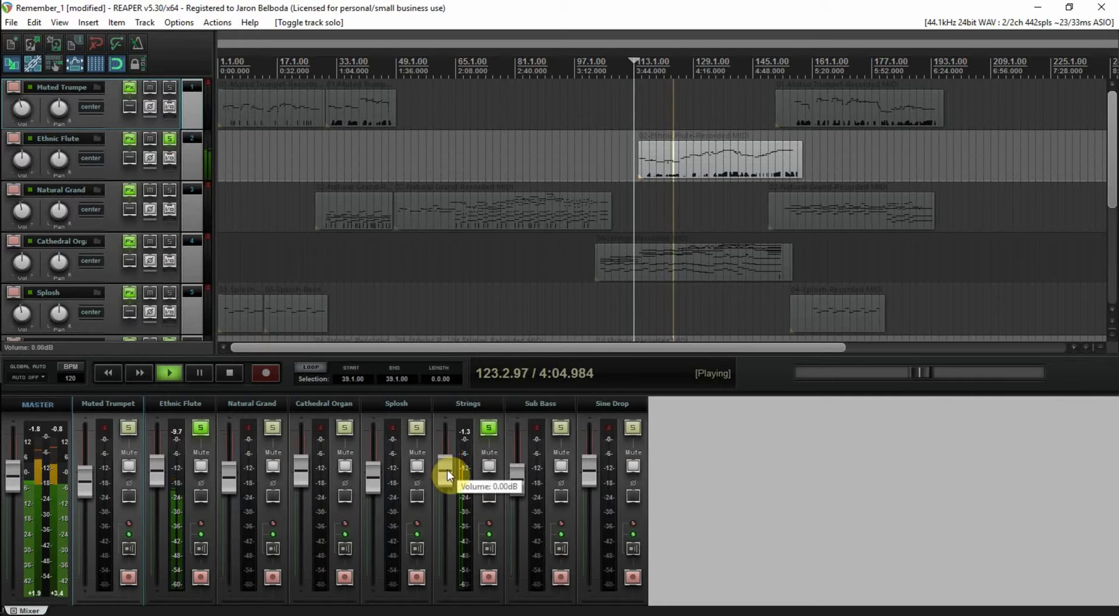
key("space")
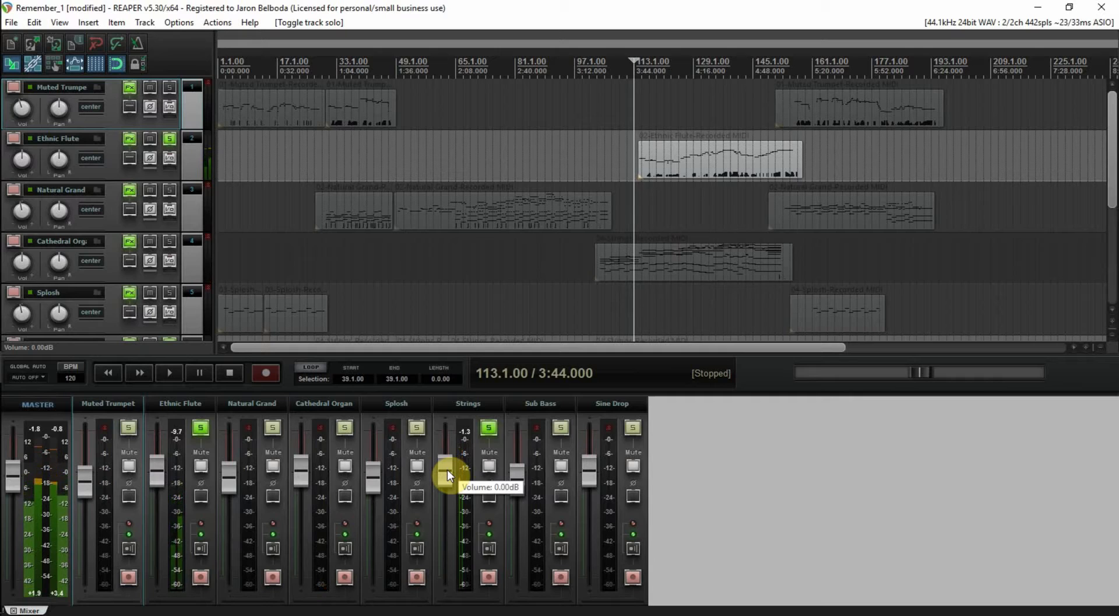
Step: Lower the Strings track's volume in two passes to -8.64 dB while playing from measure 113, and stop playback
left_click_drag(446, 466, 450, 476)
key("space")
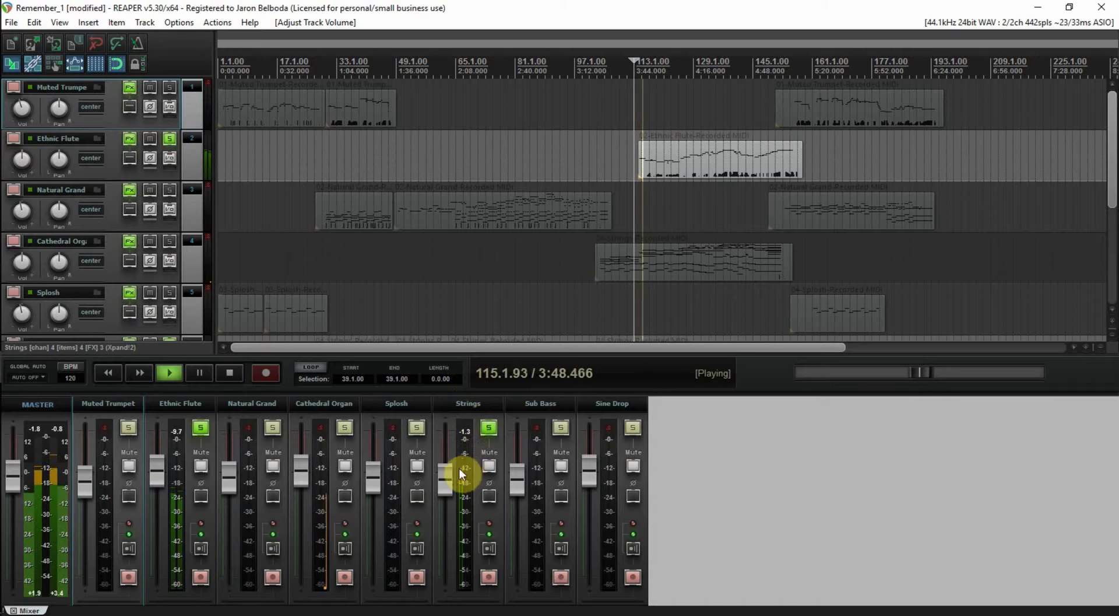
mouse_move(448, 480)
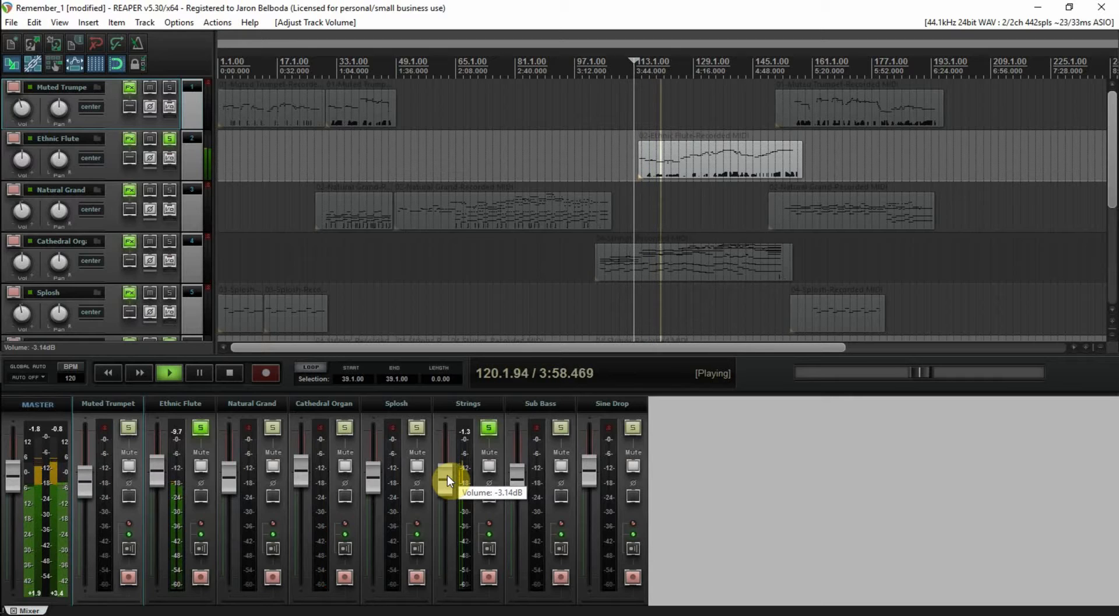
left_click_drag(447, 475, 447, 489)
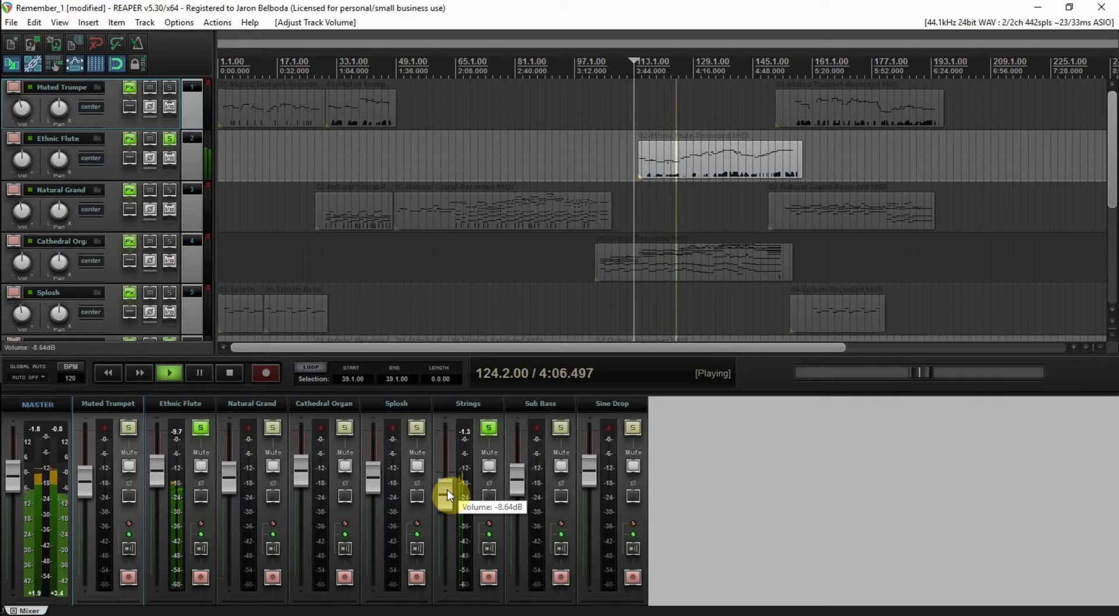
key("space")
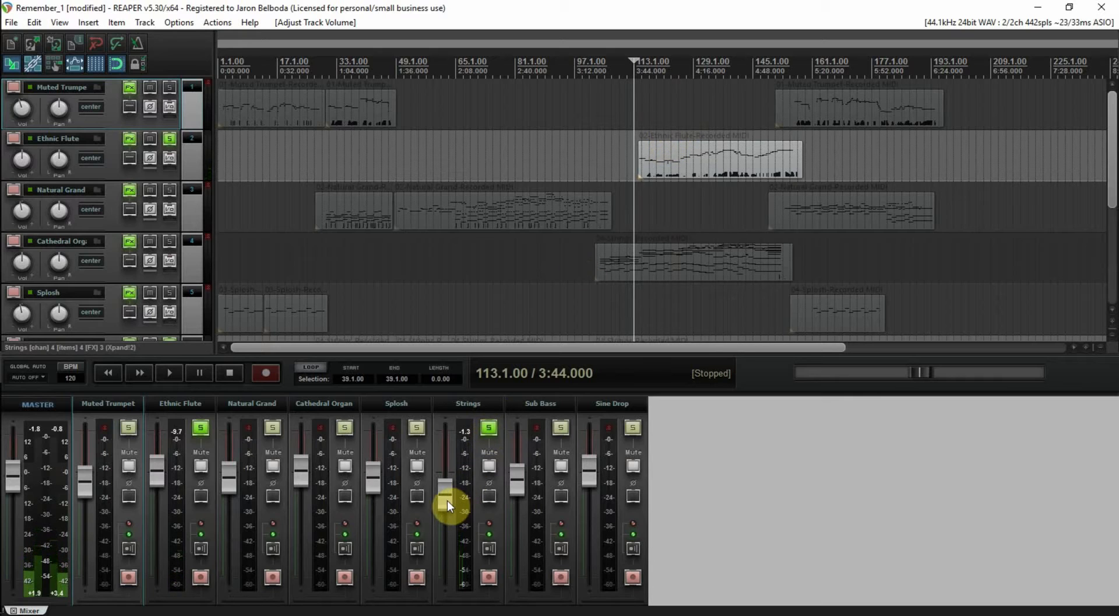
Step: Listen to the Ethnic Flute alone from measure 113, bring the Strings back into the solo during playback, and stop
left_click(489, 427)
key("space")
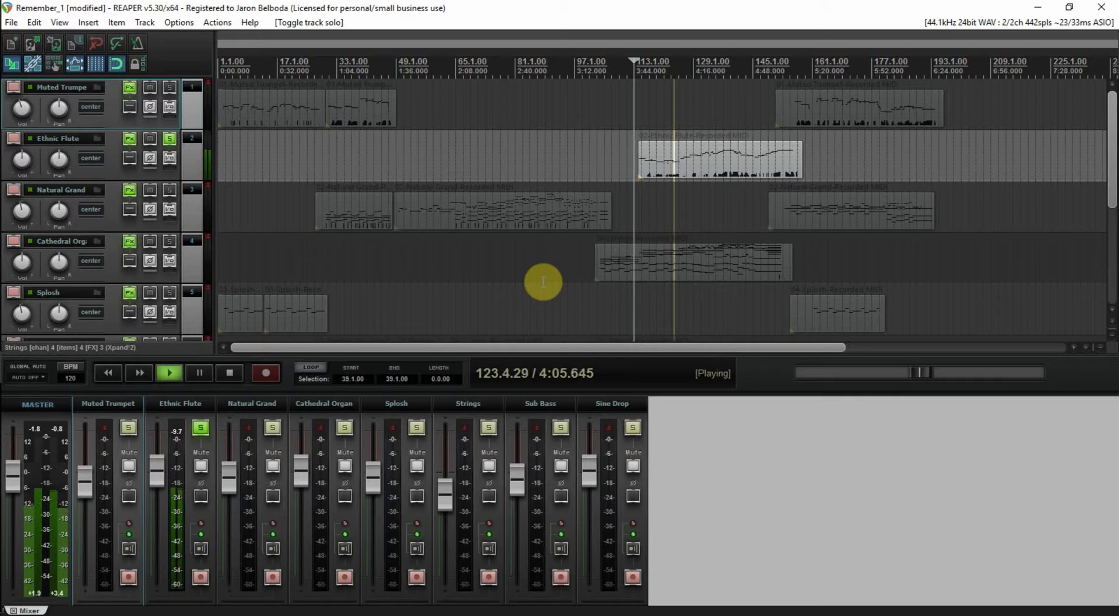
left_click(493, 429)
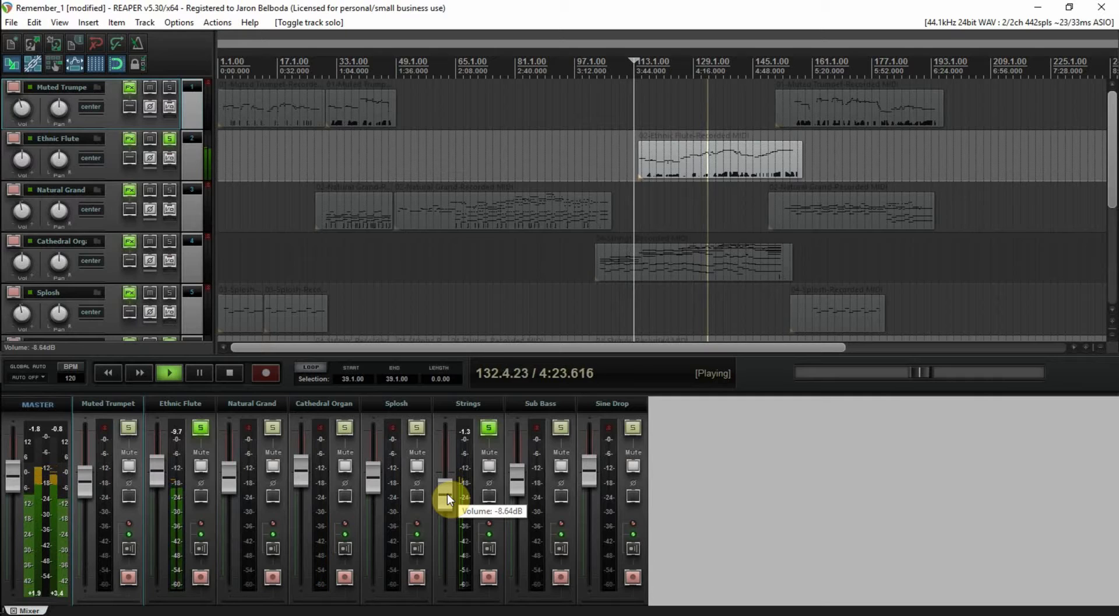
key("space")
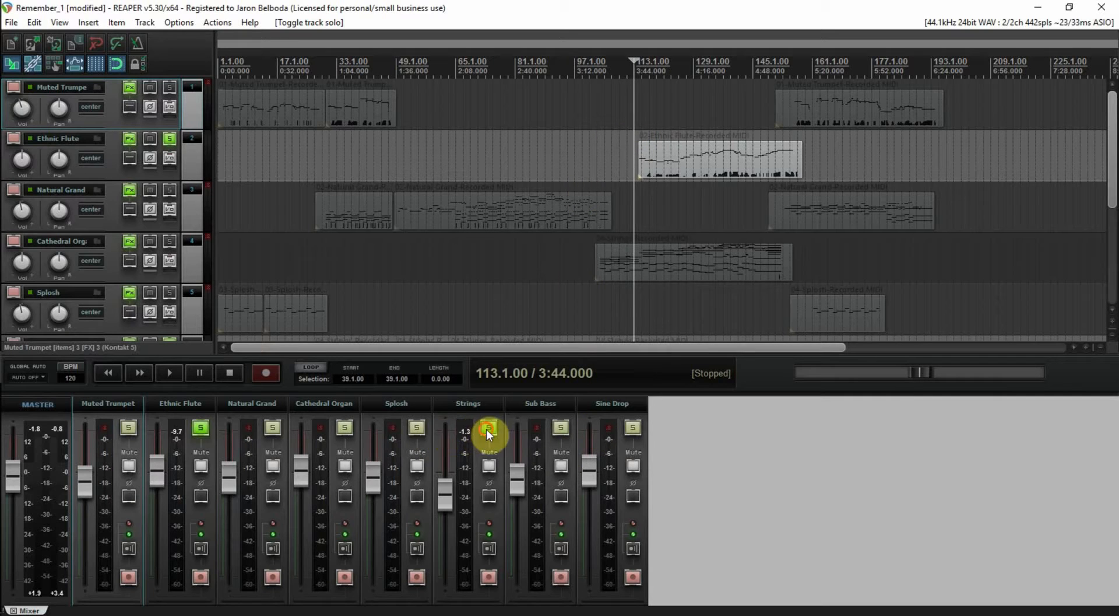
Step: Clear the Ethnic Flute solo and raise the Strings track's volume to -2.99 dB while playing the full mix, and stop playback
left_click(201, 428)
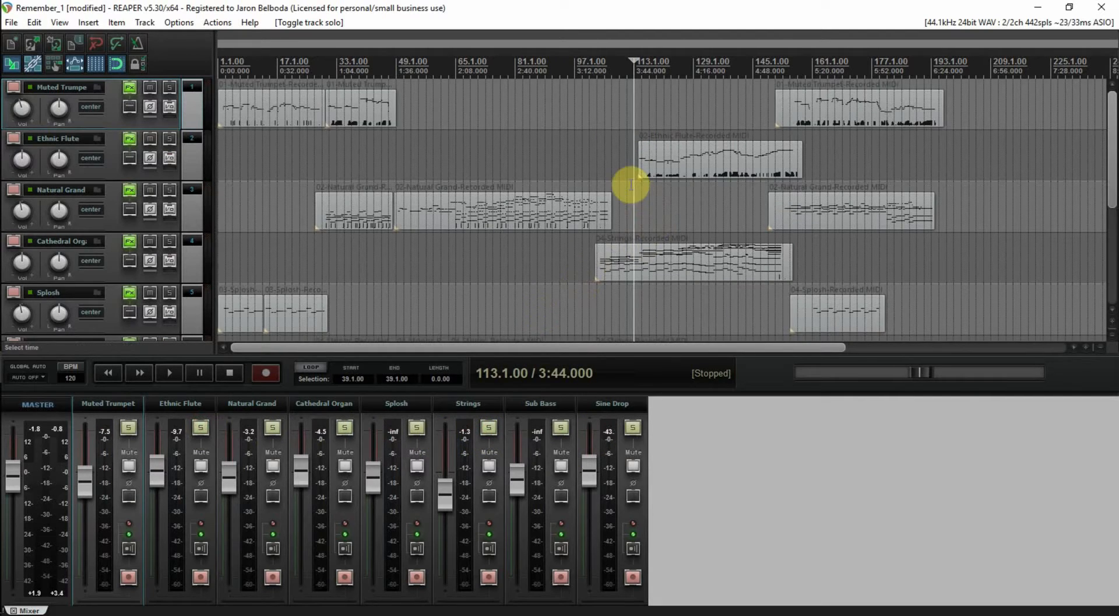
key("space")
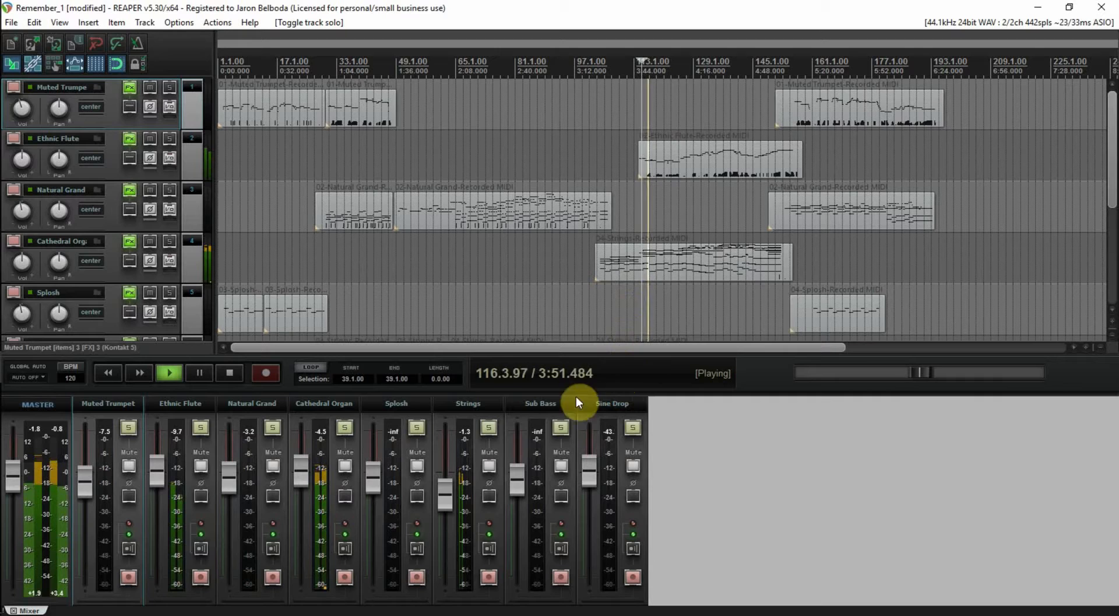
left_click_drag(450, 491, 447, 482)
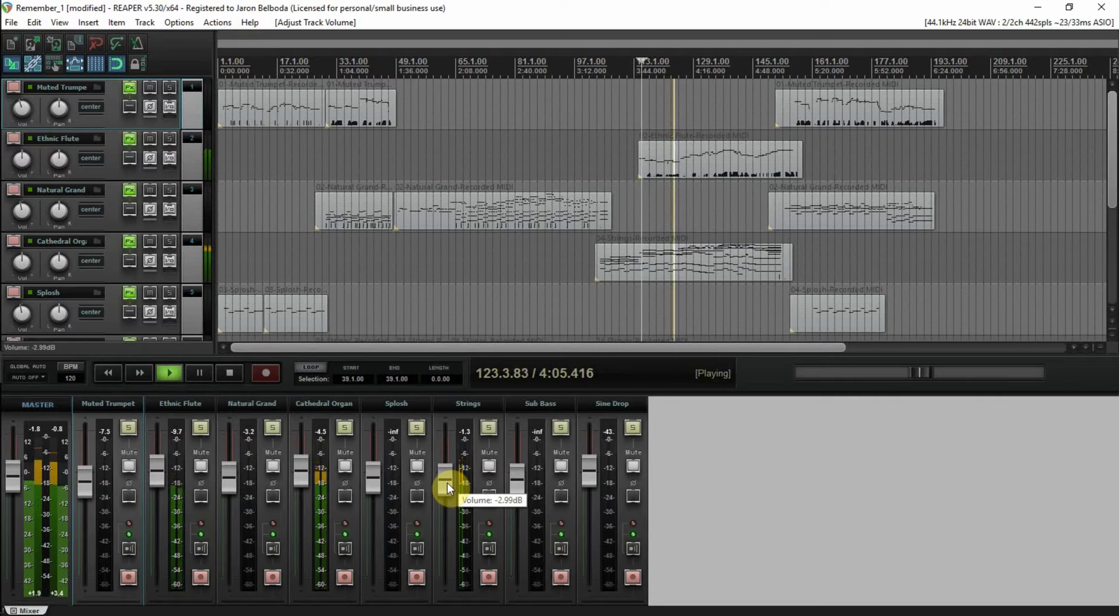
key("space")
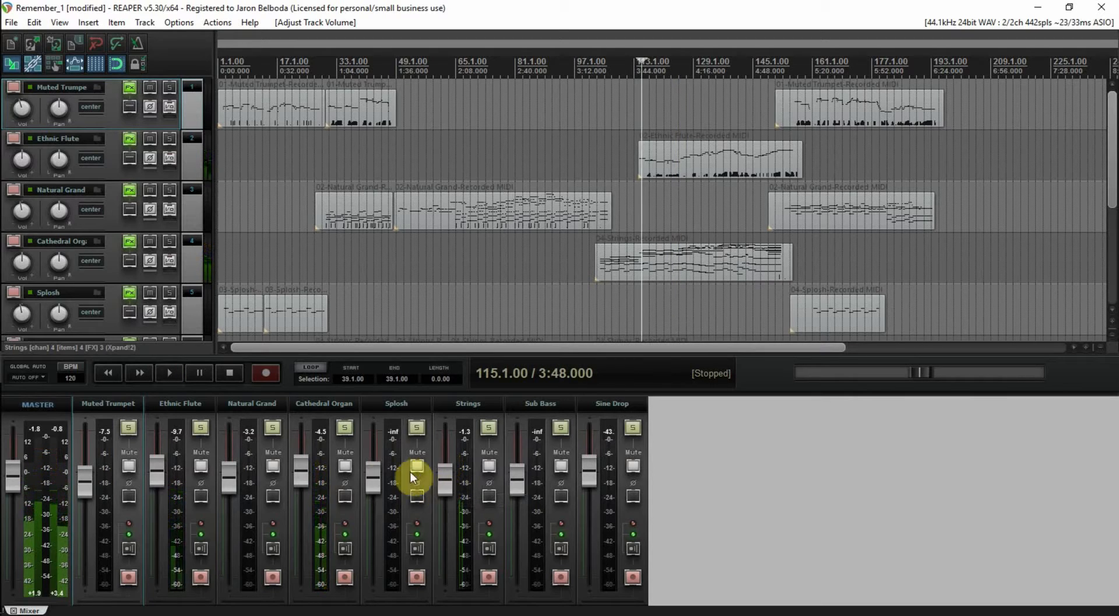
Step: Mute the Cathedral Organ track, save the project, and start playback from measure 115
left_click(341, 463)
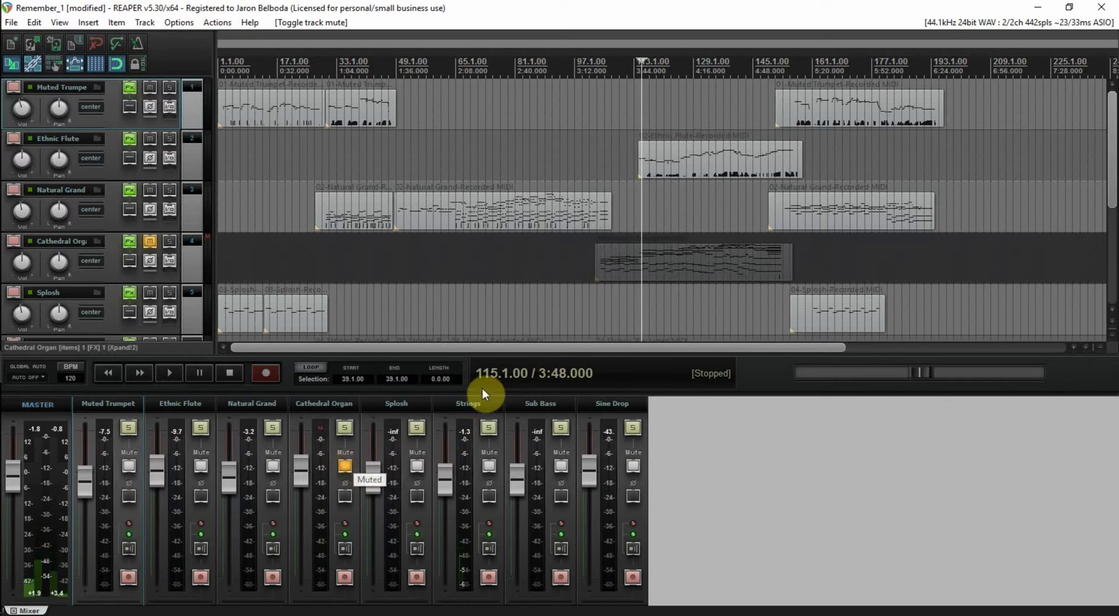
key("ctrl+s")
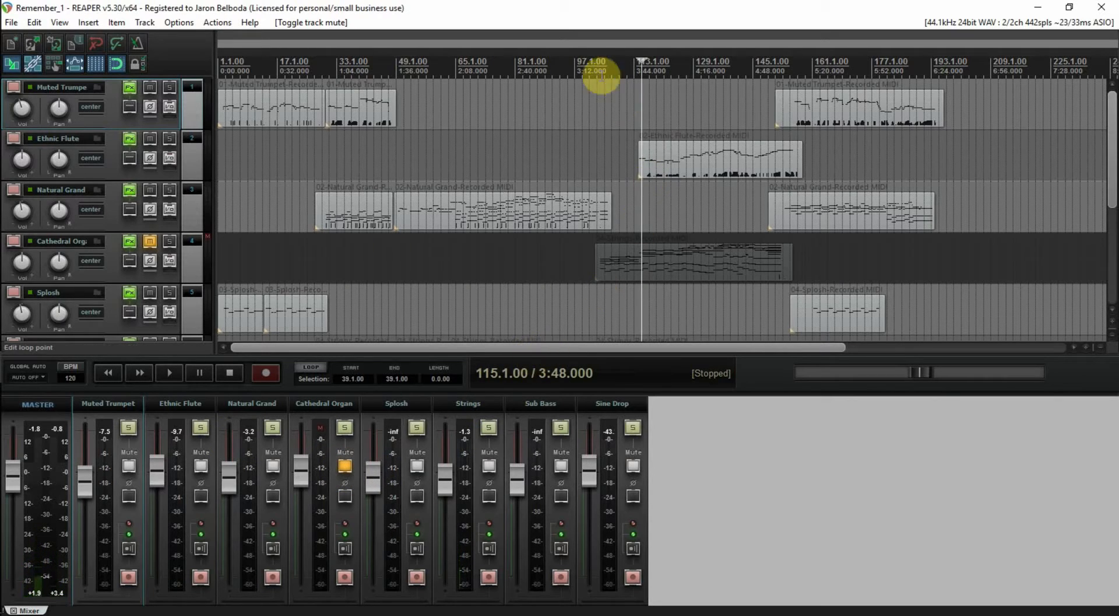
key("space")
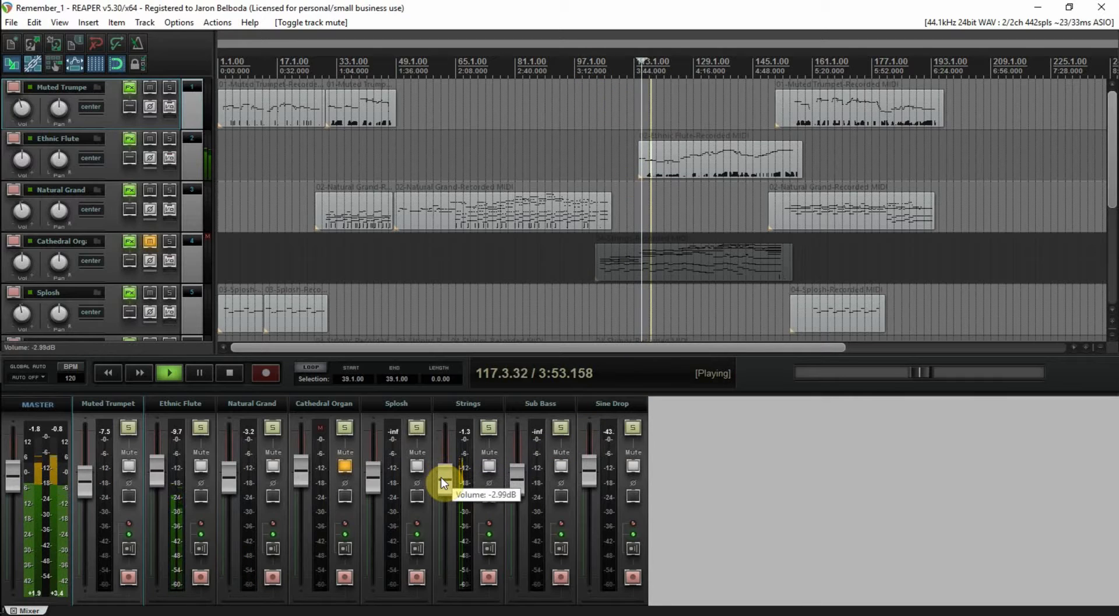
Step: Set the Strings track's volume to -5.07 dB by ear against the Ethnic Flute from measure 115, and save the project
left_click_drag(444, 484, 443, 499)
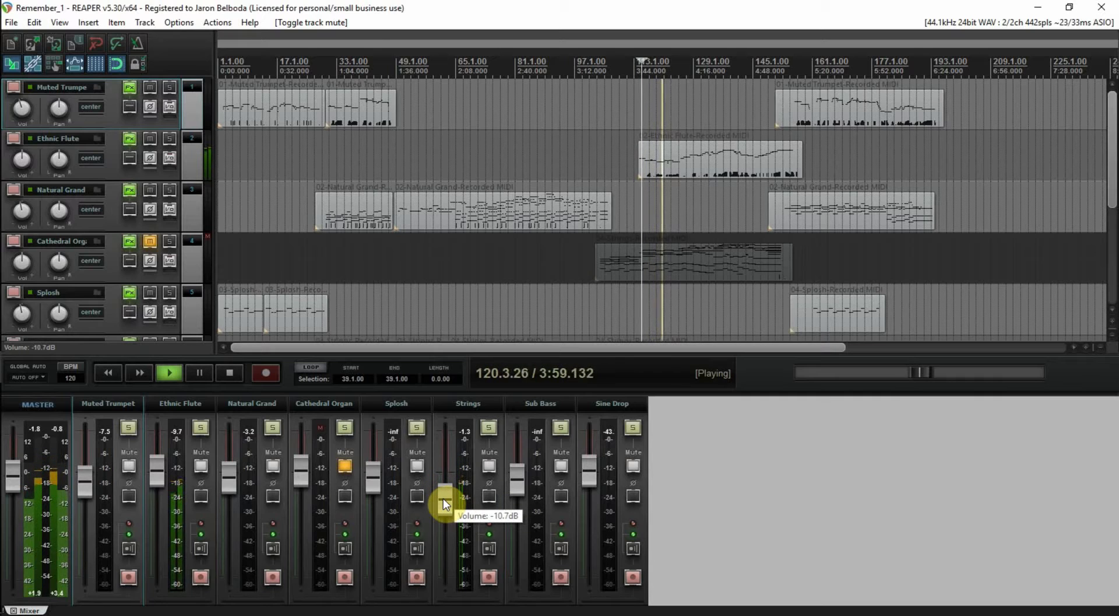
left_click_drag(443, 499, 443, 498)
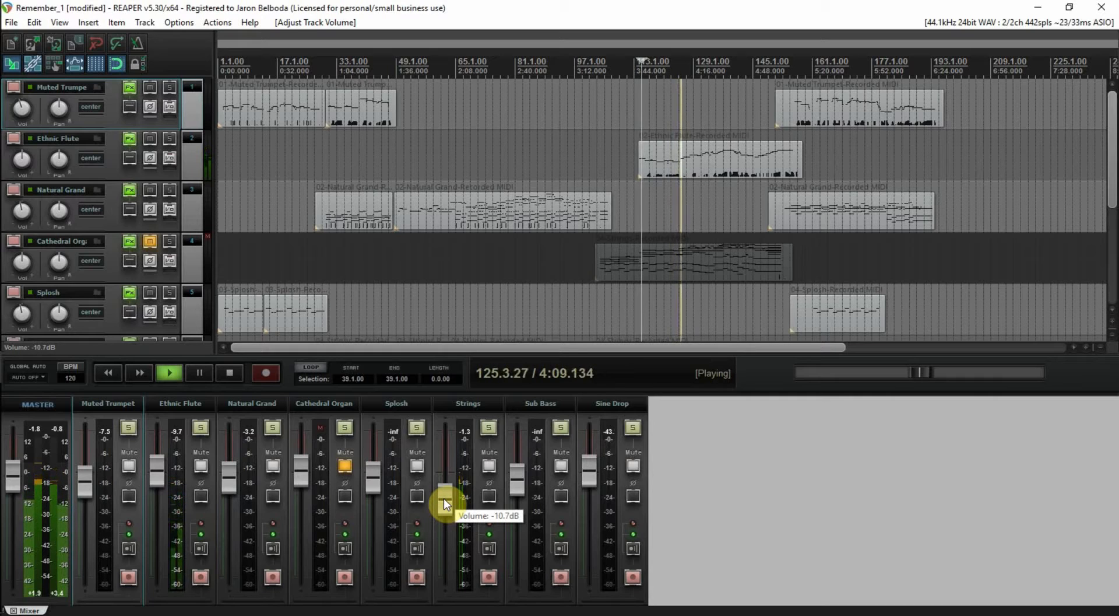
key("space")
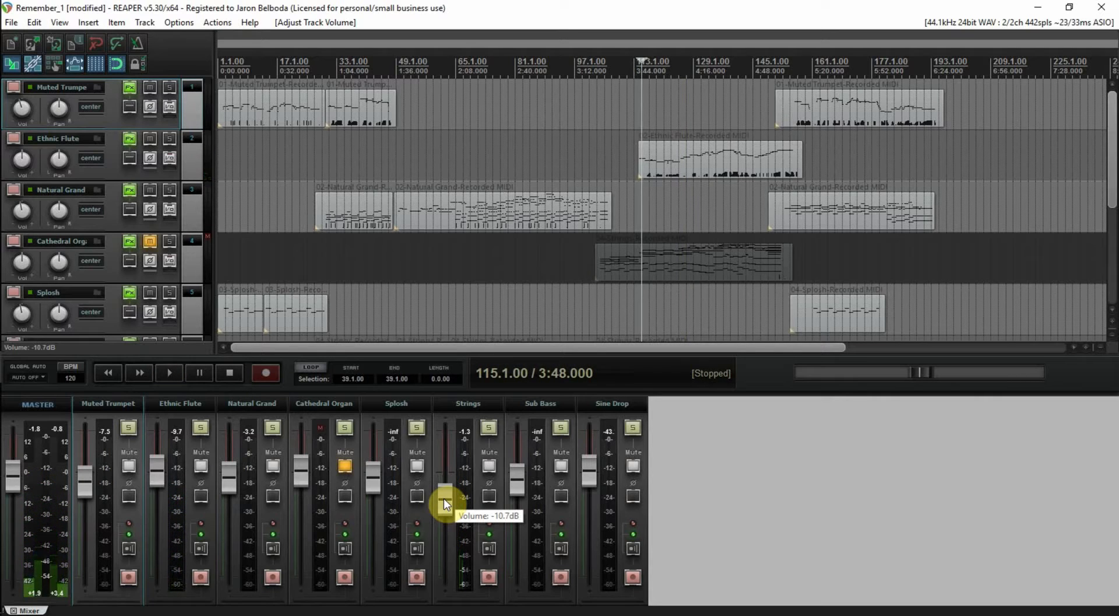
mouse_move(445, 503)
left_mouse_down()
mouse_move(453, 472)
mouse_move(453, 493)
left_mouse_up()
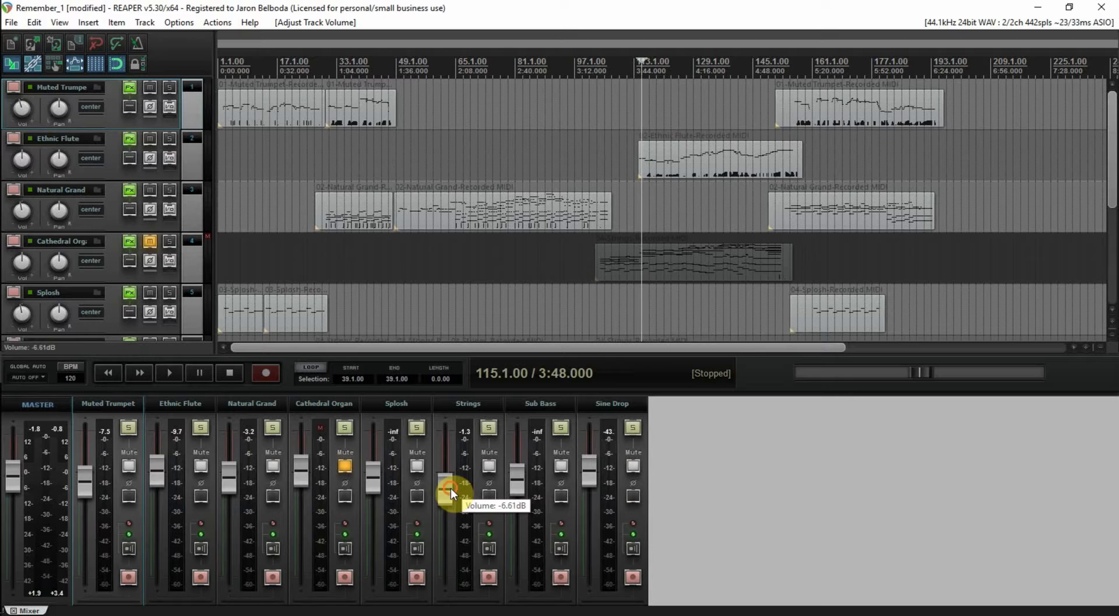
key("space")
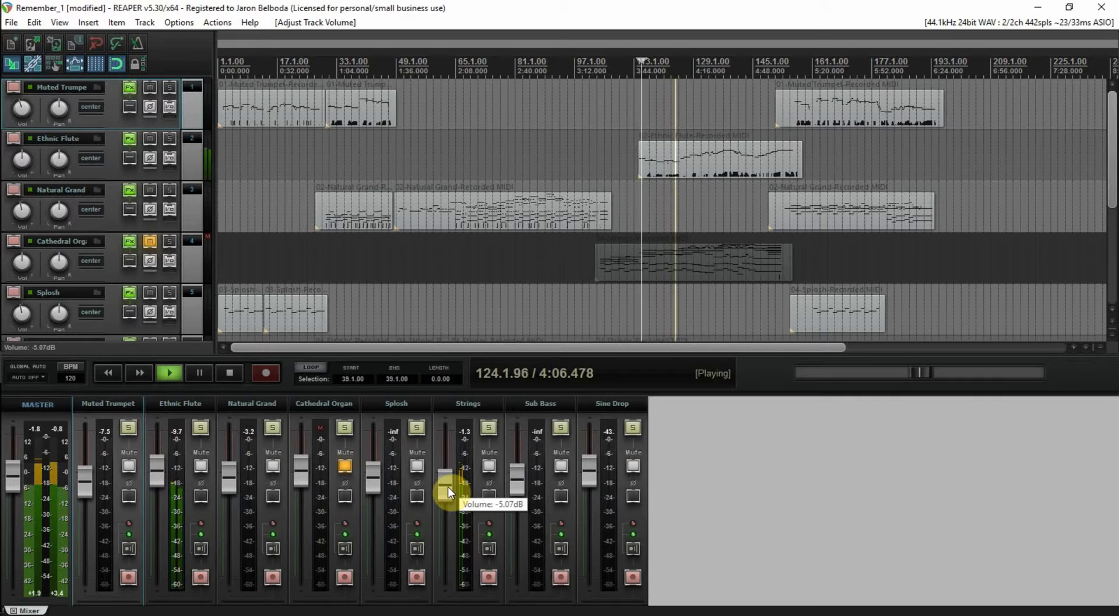
key("space")
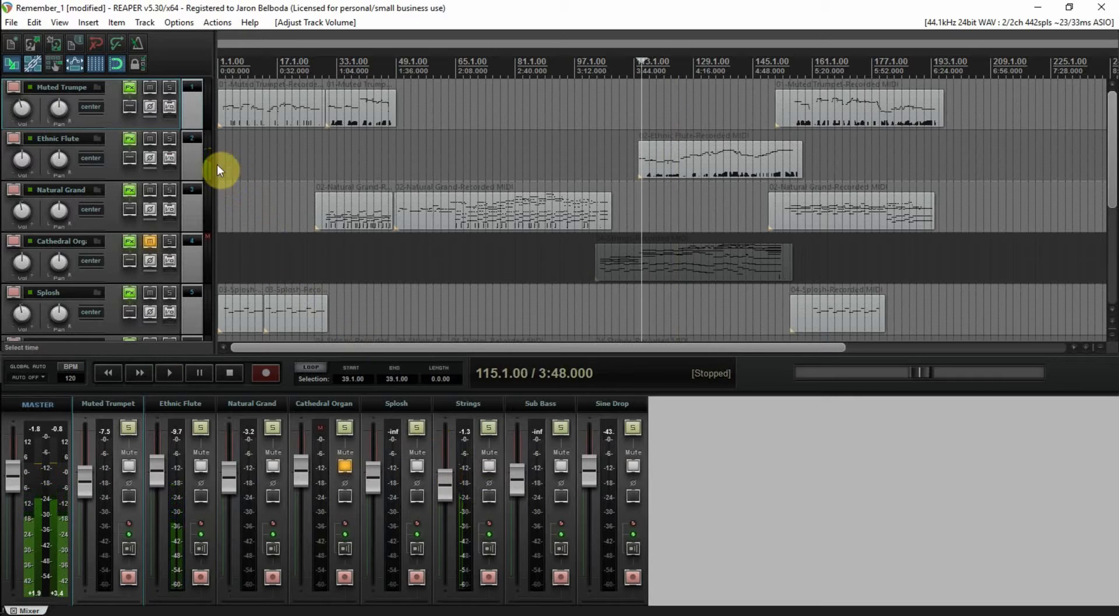
left_click(194, 158)
key("ctrl+s")
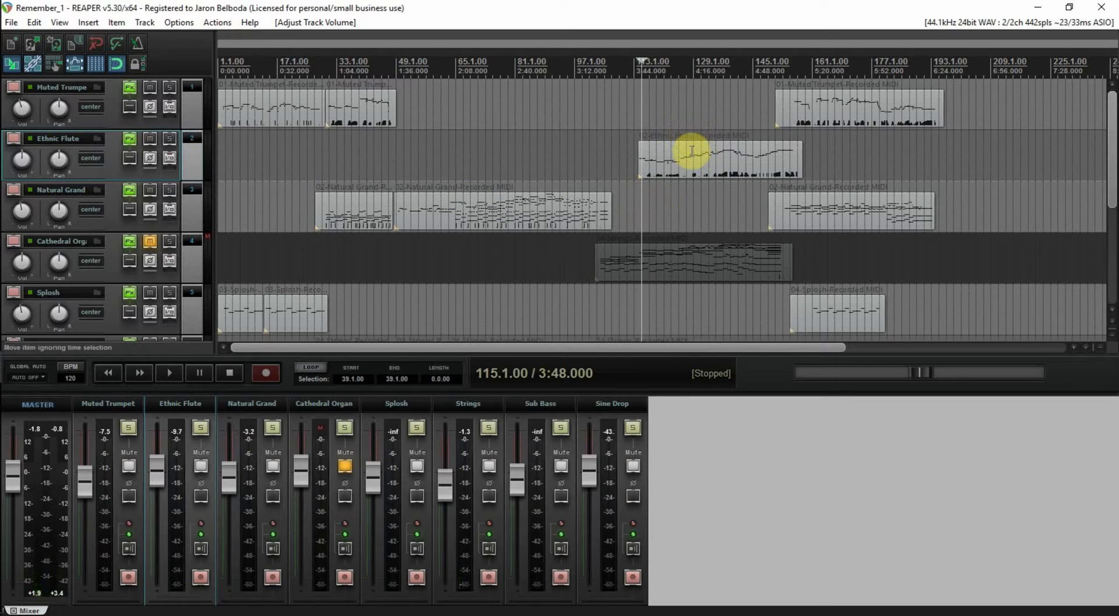
Step: Listen to the mix from measure 127 with the Cathedral Organ muted, and stop playback
left_click(684, 130)
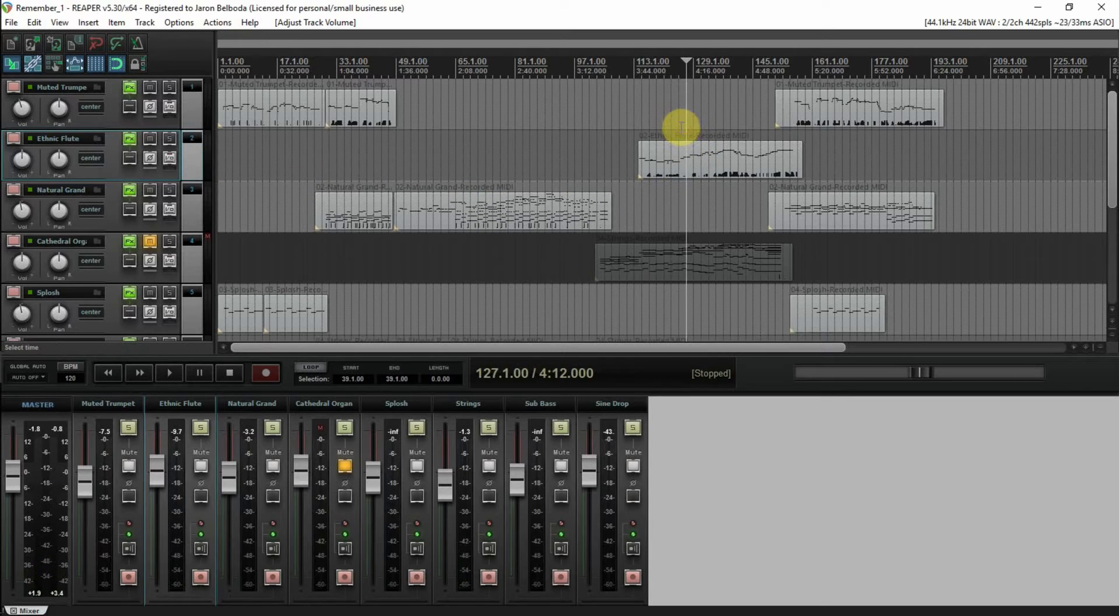
key("space")
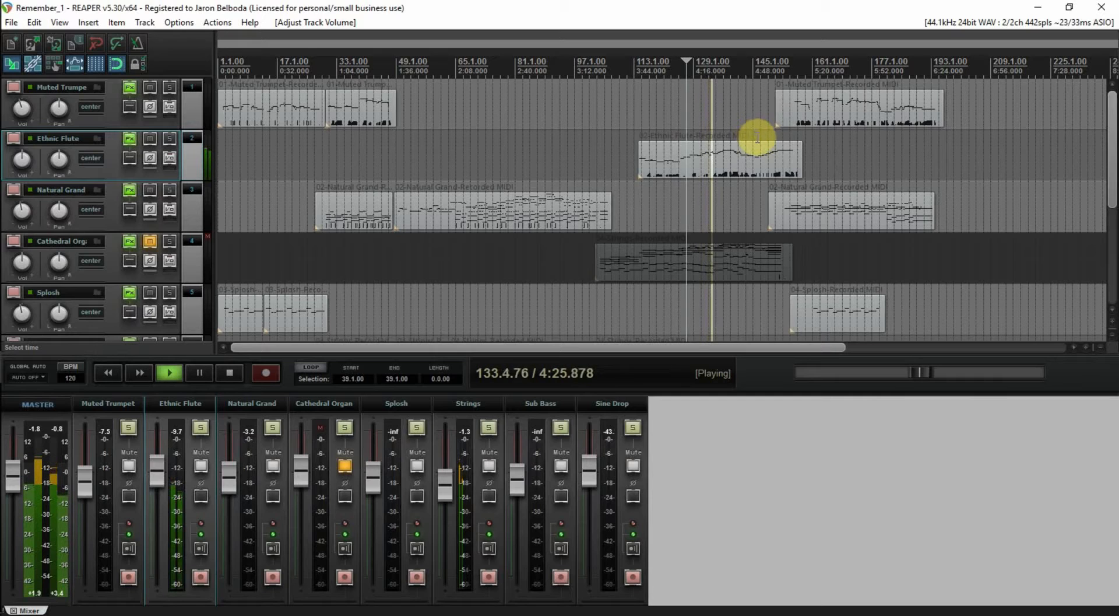
key("space")
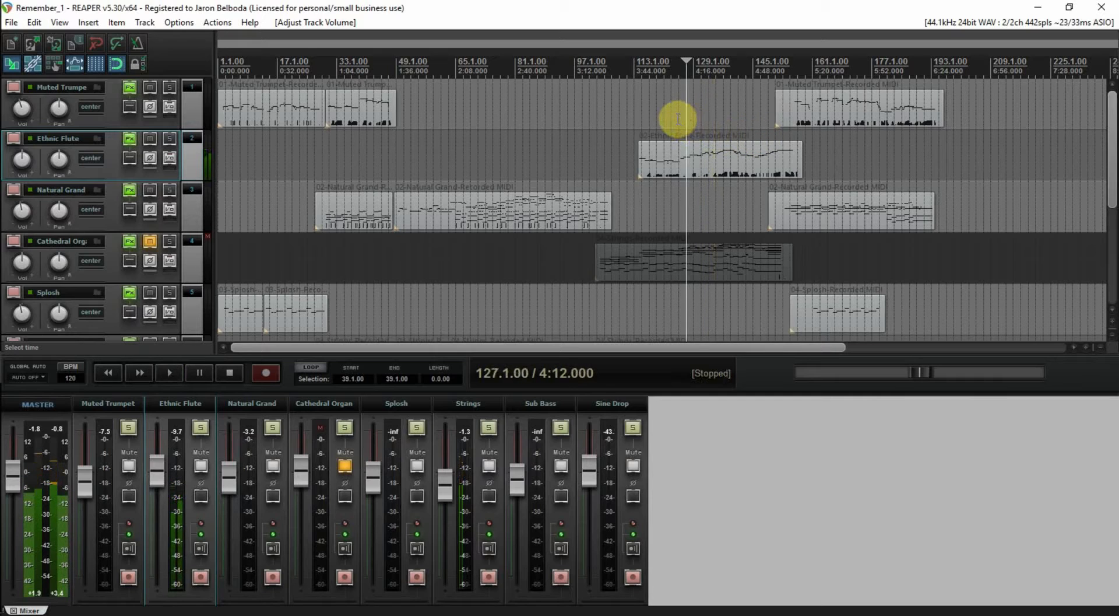
Step: Try shortening the Ethnic Flute item to end at measure 126, check its last notes in the MIDI editor, and undo the trim
left_click(678, 119)
scroll(775, 182, "up", 3)
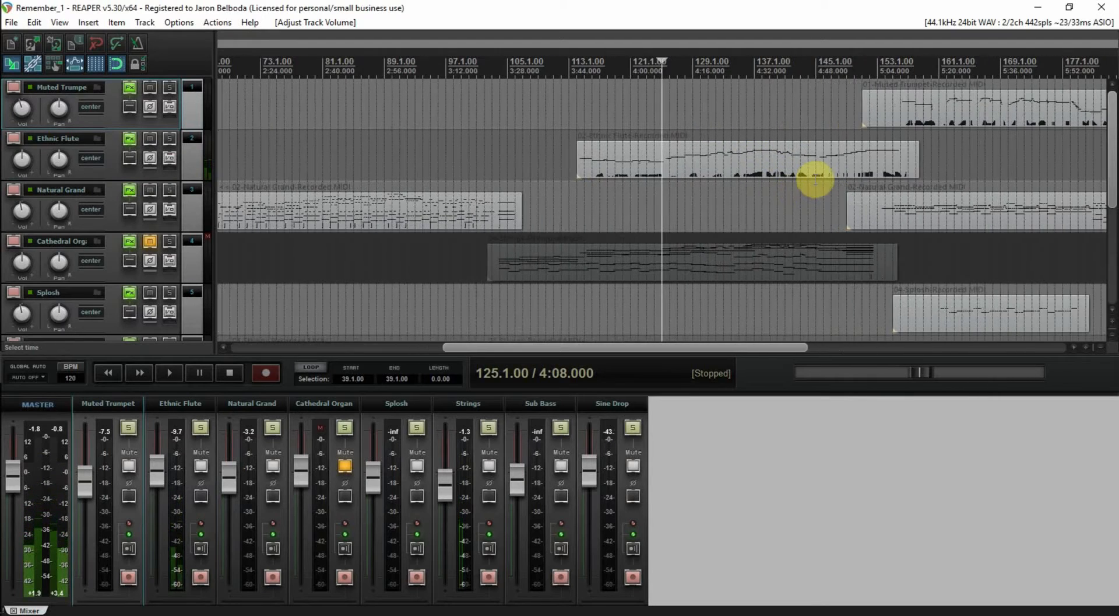
scroll(815, 181, "up", 2)
left_click_drag(1030, 165, 671, 177)
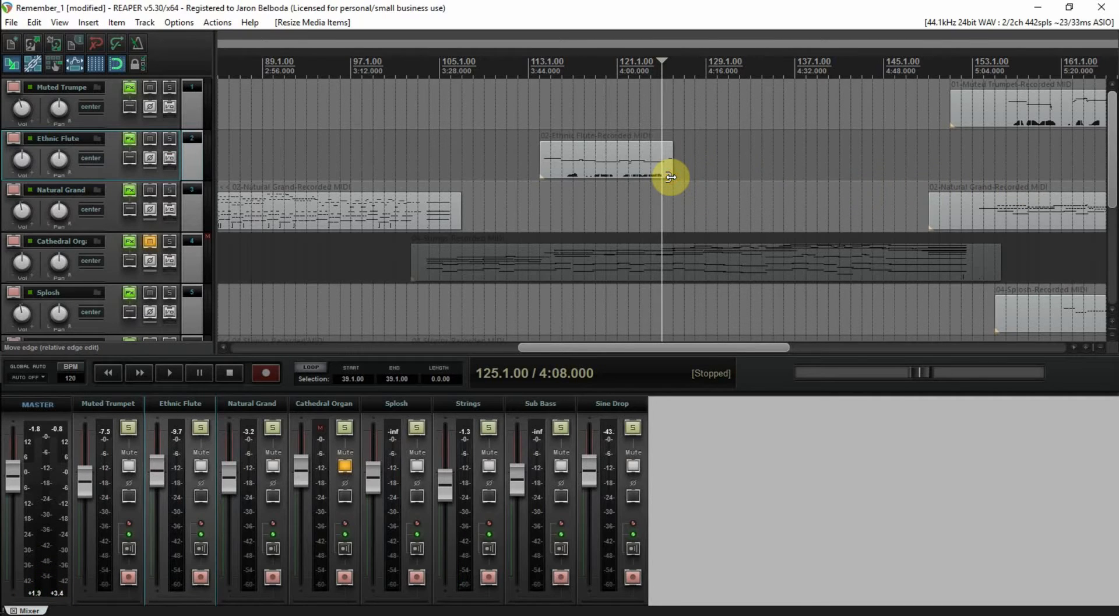
scroll(671, 176, "up", 5)
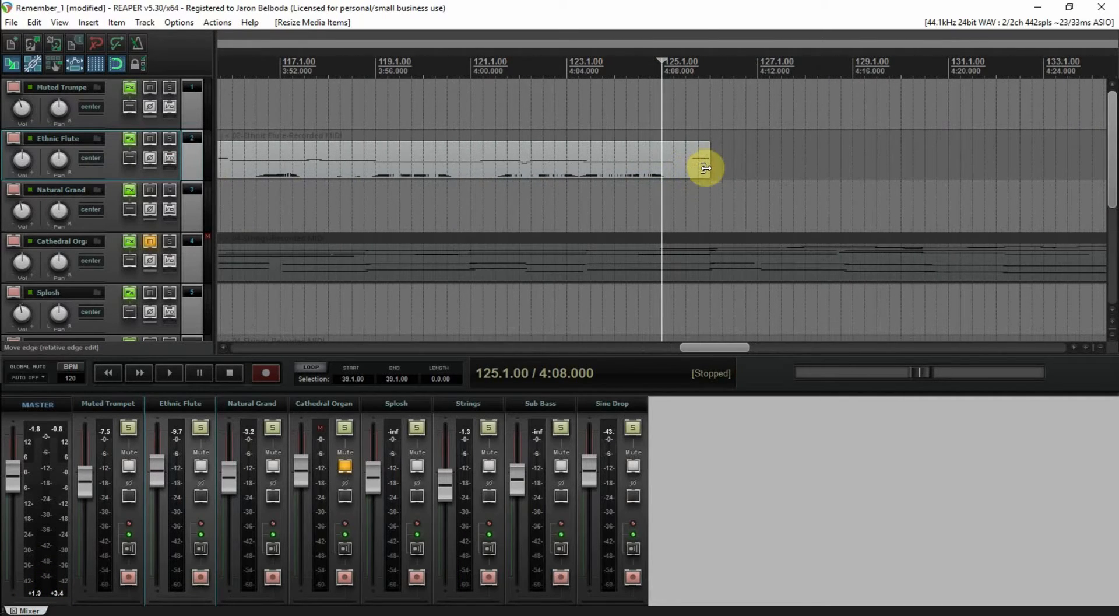
double_click(701, 169)
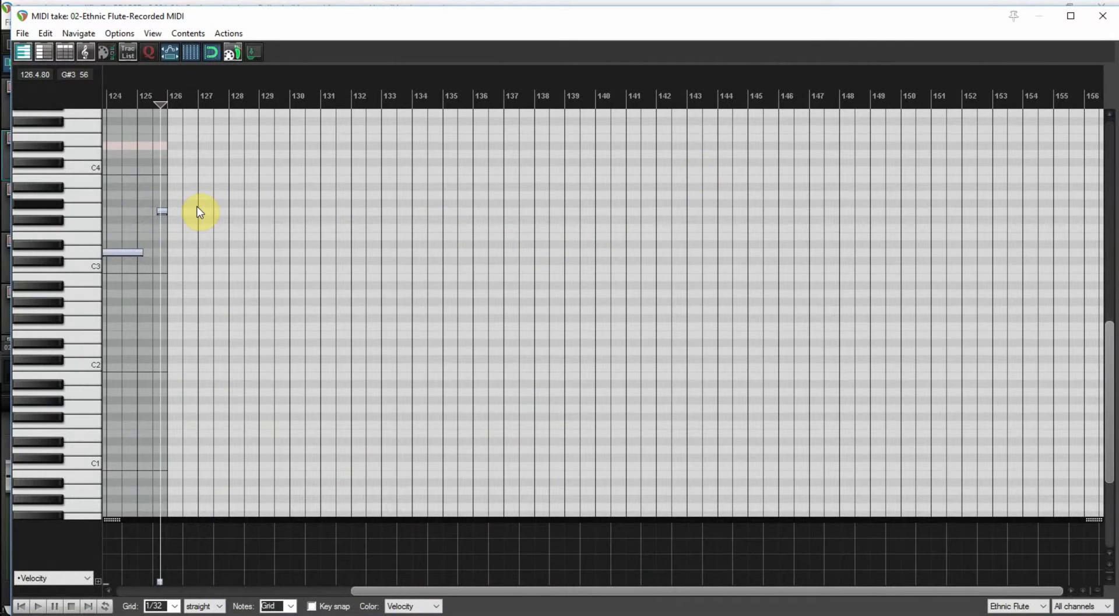
left_click(1102, 16)
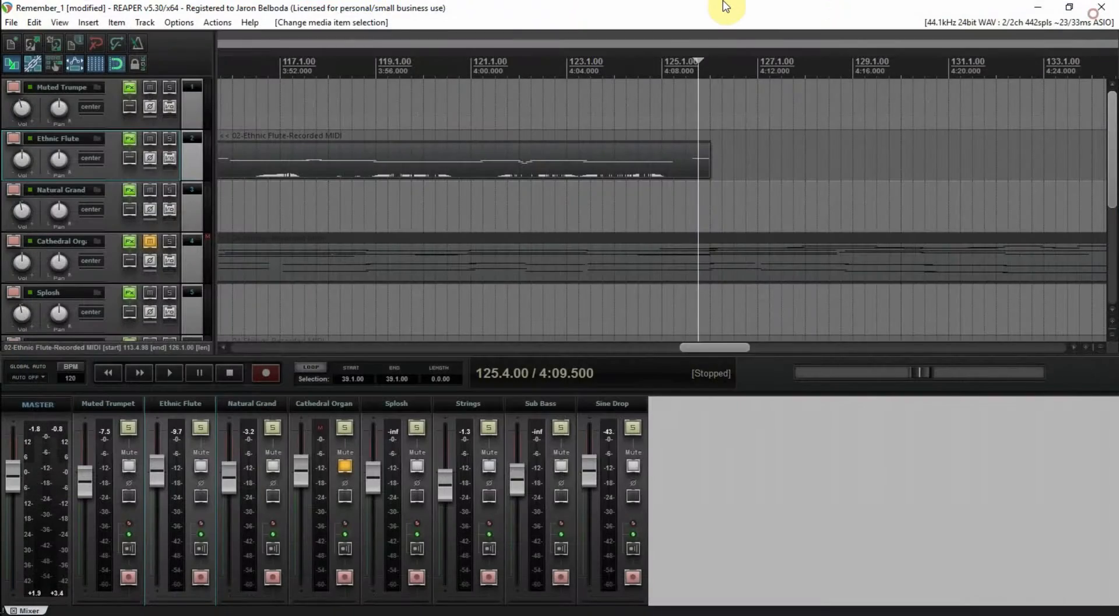
key("ctrl+z")
key("ctrl+z")
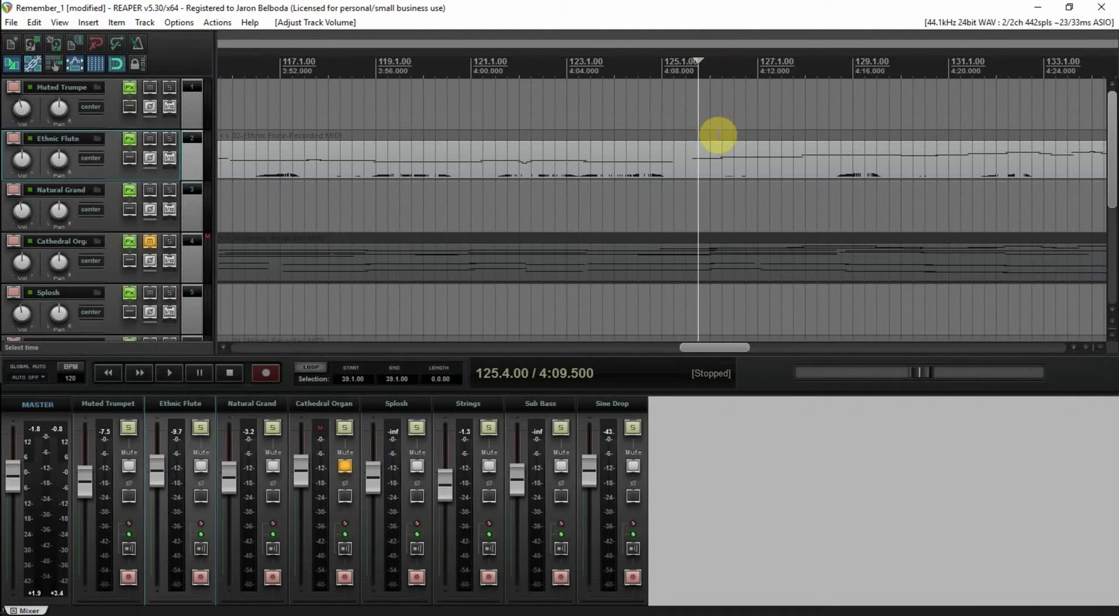
Step: Audition the Ethnic Flute item in the MIDI editor, delete the short G3 note at the end of measure 125, and close the editor
scroll(718, 134, "down", 1)
scroll(718, 134, "down", 3)
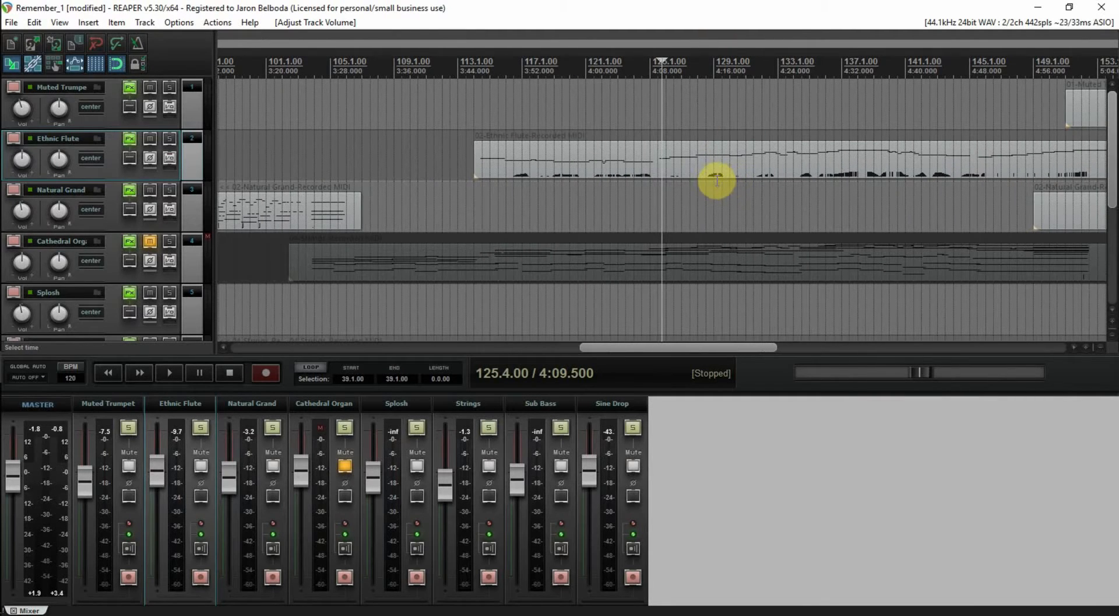
scroll(705, 177, "up", 4)
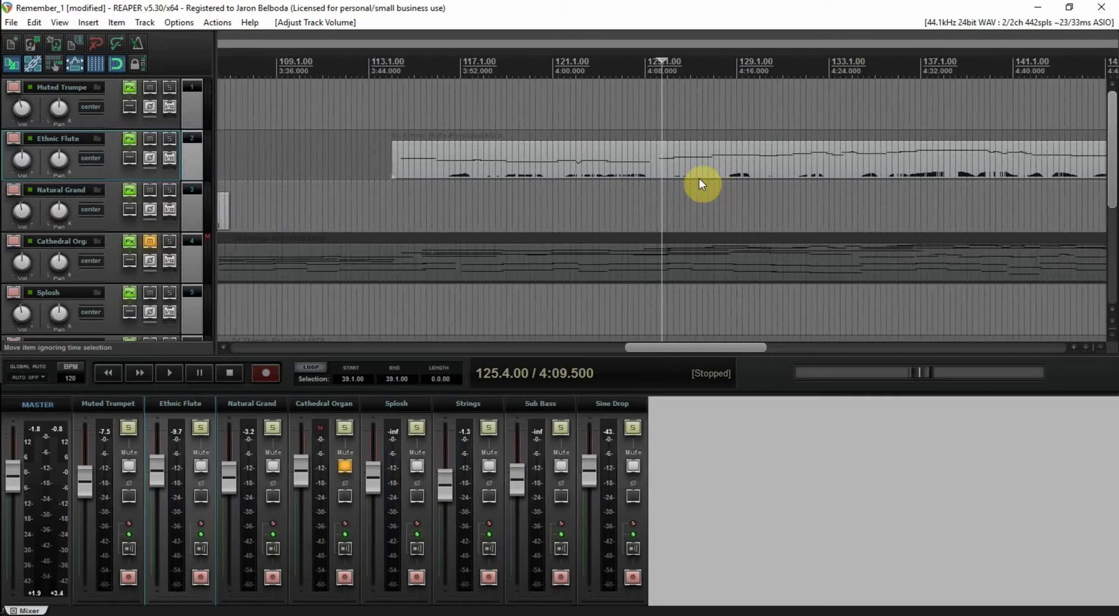
double_click(680, 165)
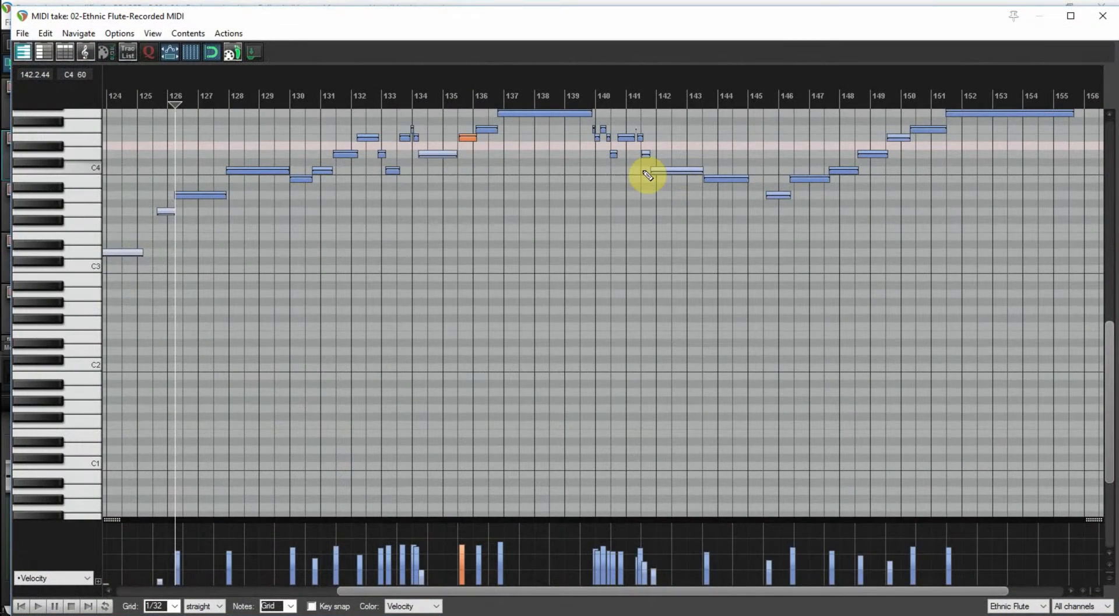
left_click(404, 197)
key("space")
left_click(161, 238)
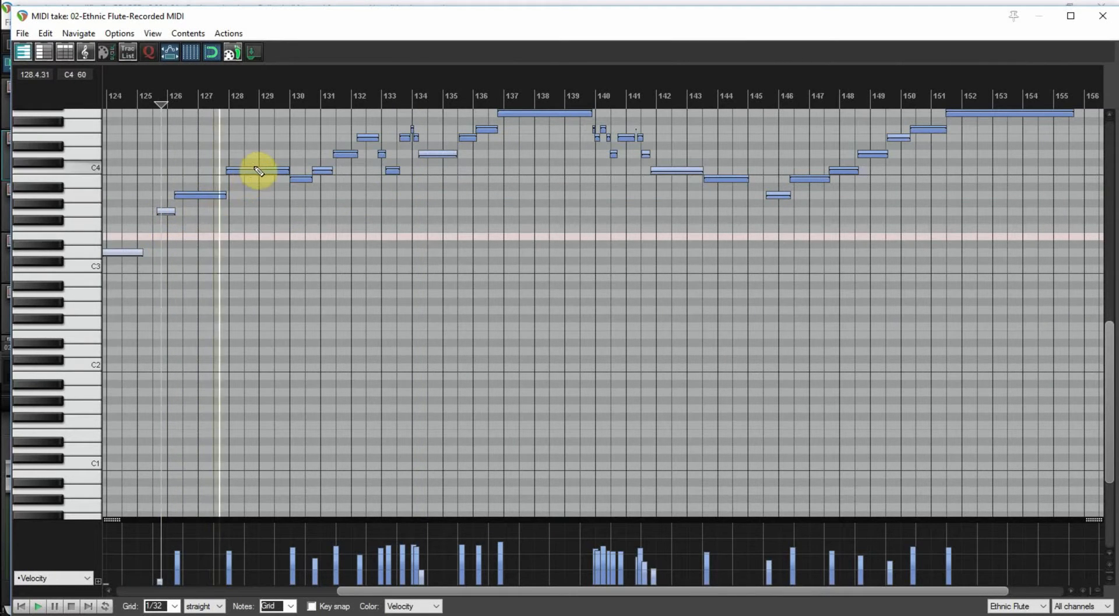
key("space")
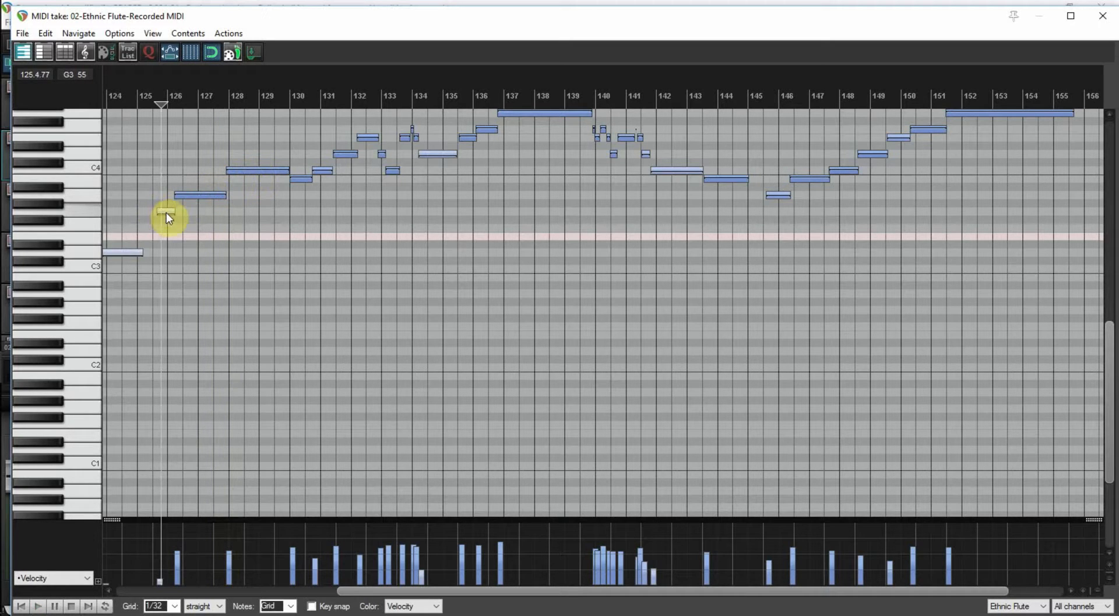
double_click(166, 212)
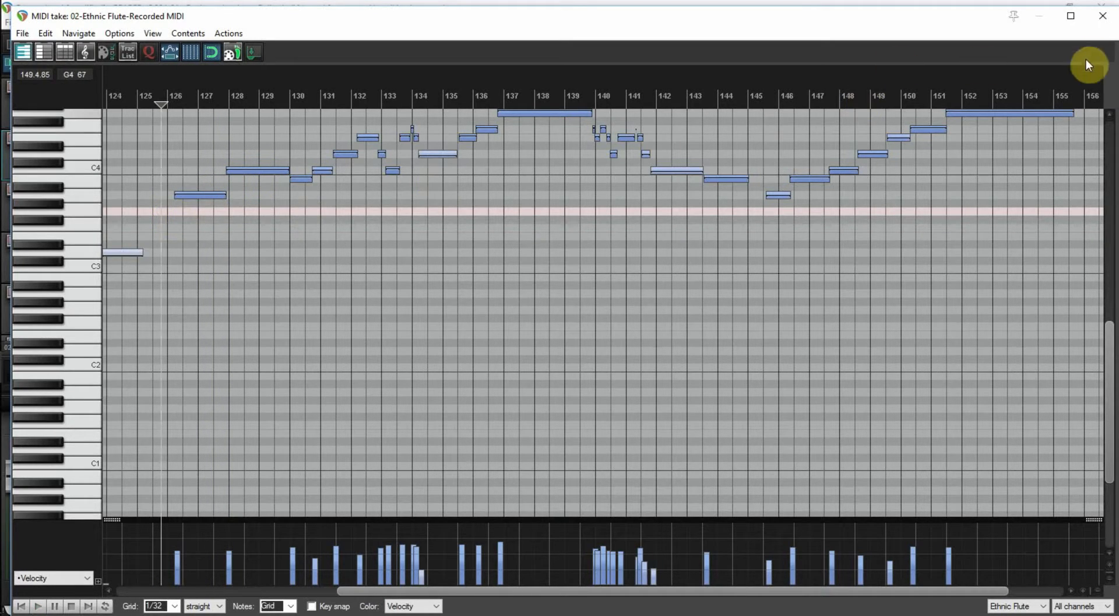
left_click(1102, 16)
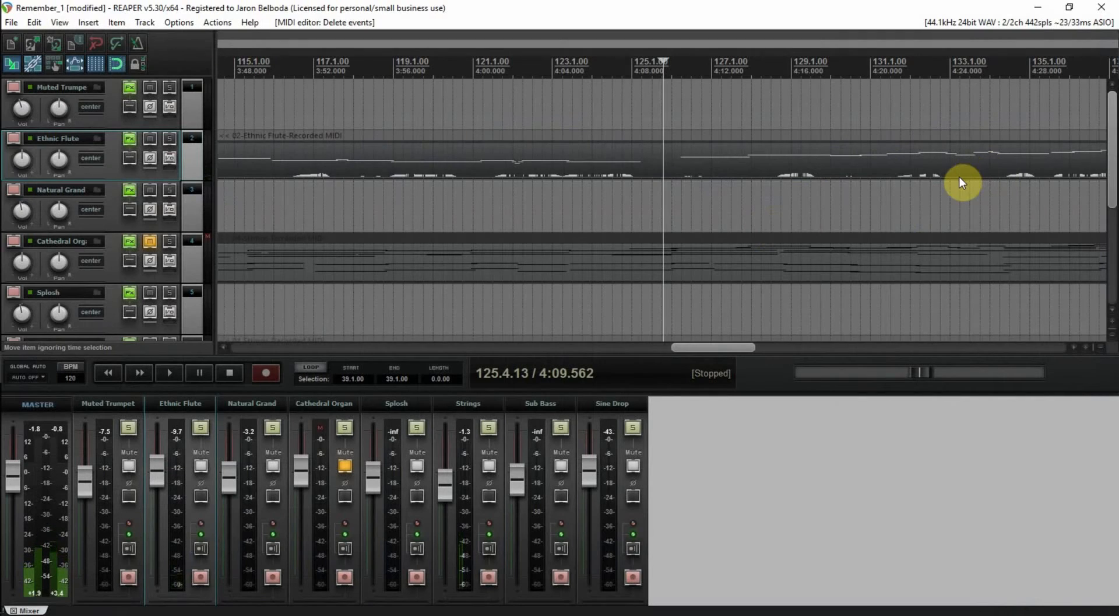
Step: Split the Ethnic Flute item at the edit cursor near the end of measure 125 and delete the part after the split
scroll(968, 181, "down", 4)
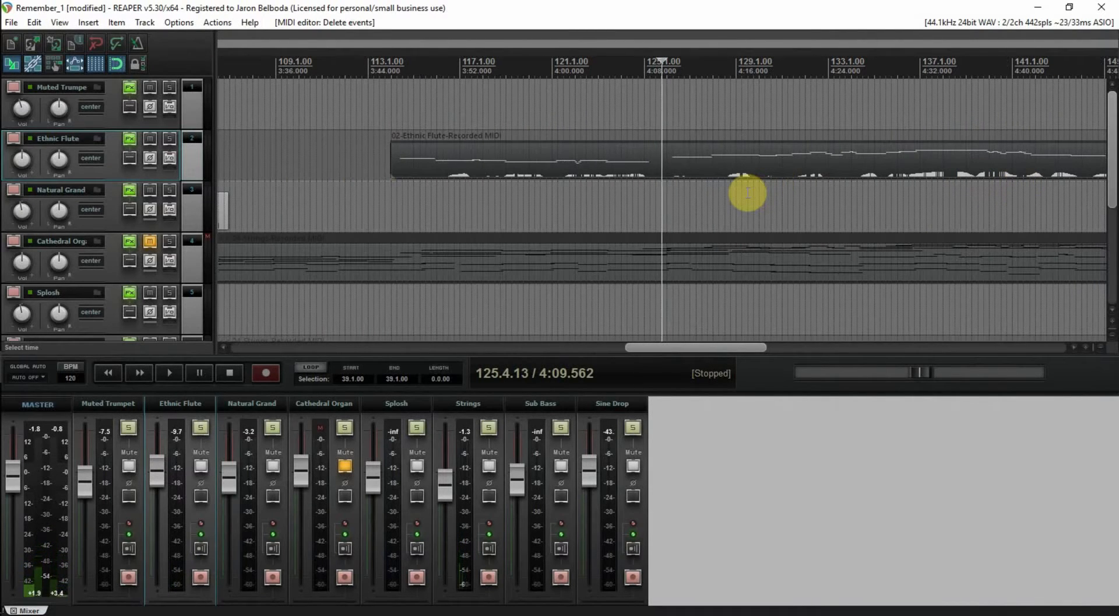
key("s")
left_click(730, 166)
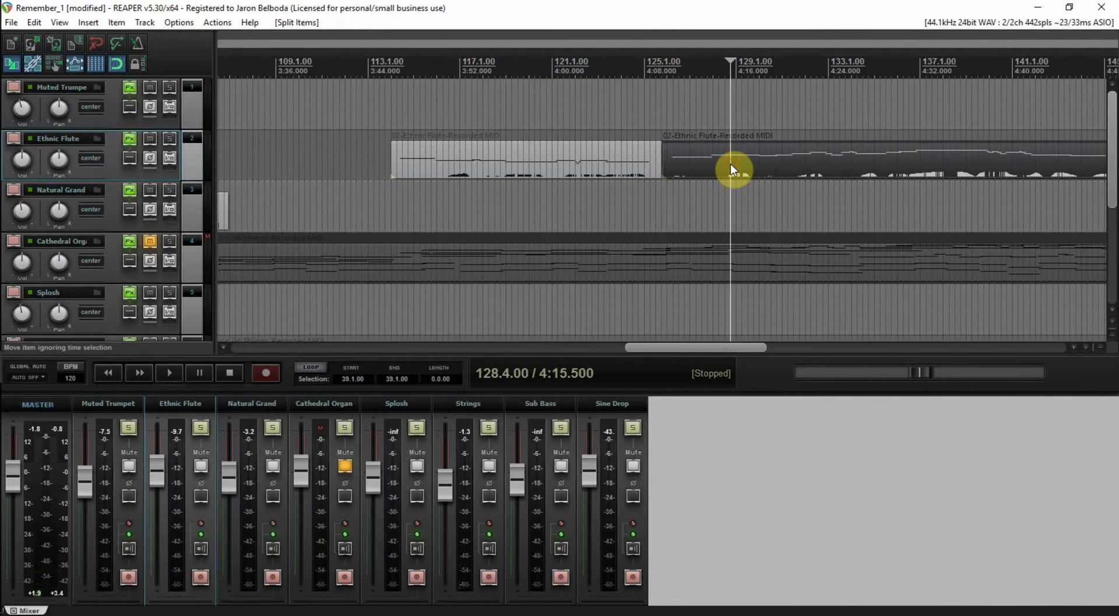
key("Delete")
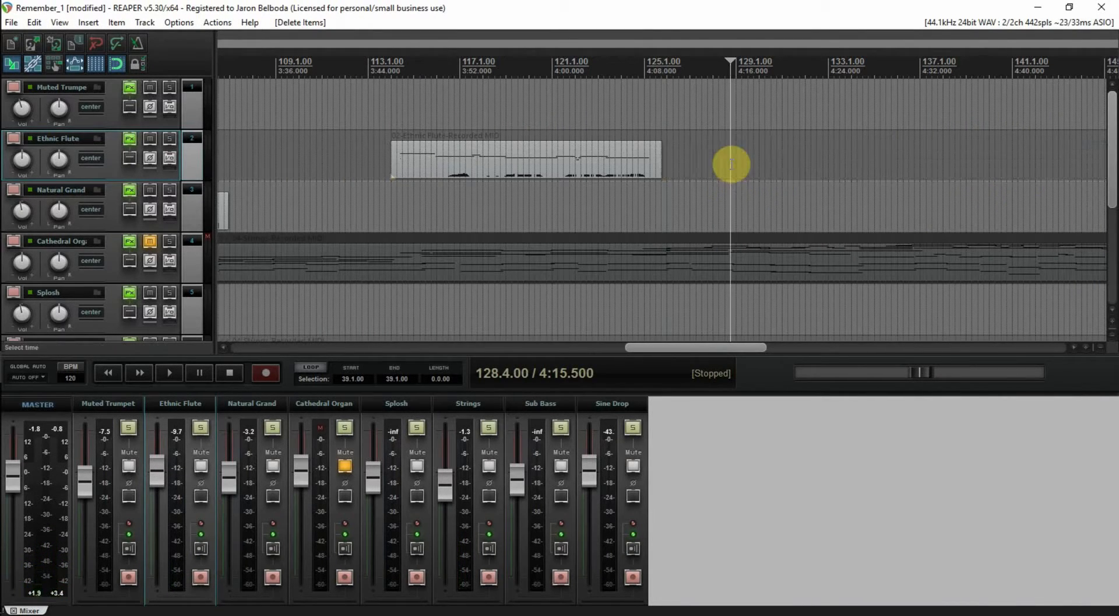
Step: Save the project and place the edit cursor at measure 114, at the start of the remaining Ethnic Flute item
left_click(395, 121)
key("ctrl+s")
scroll(395, 120, "down", 2)
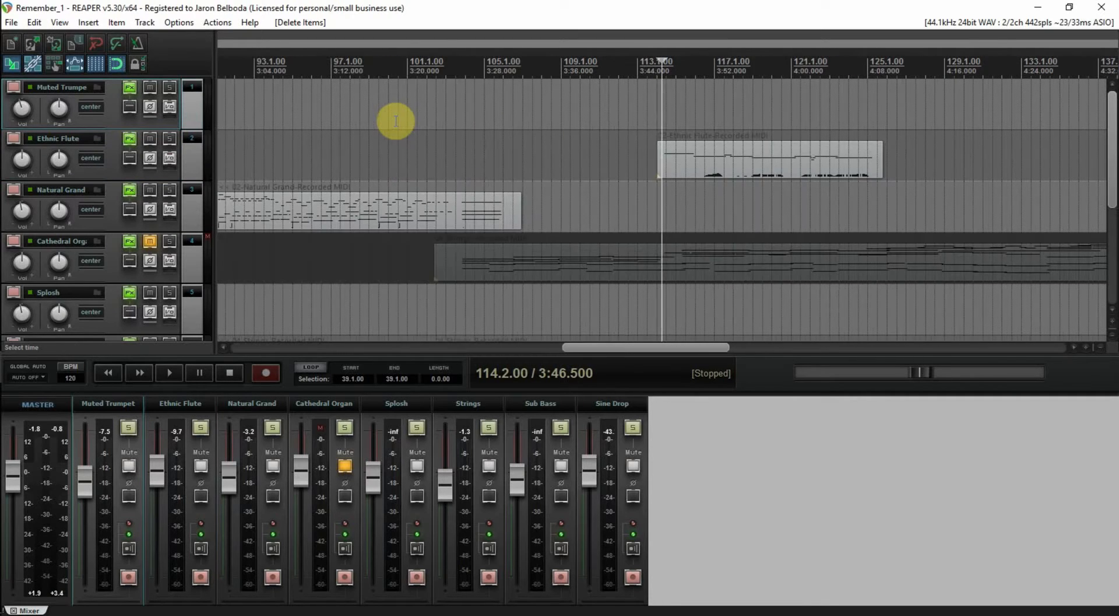
left_click(658, 115)
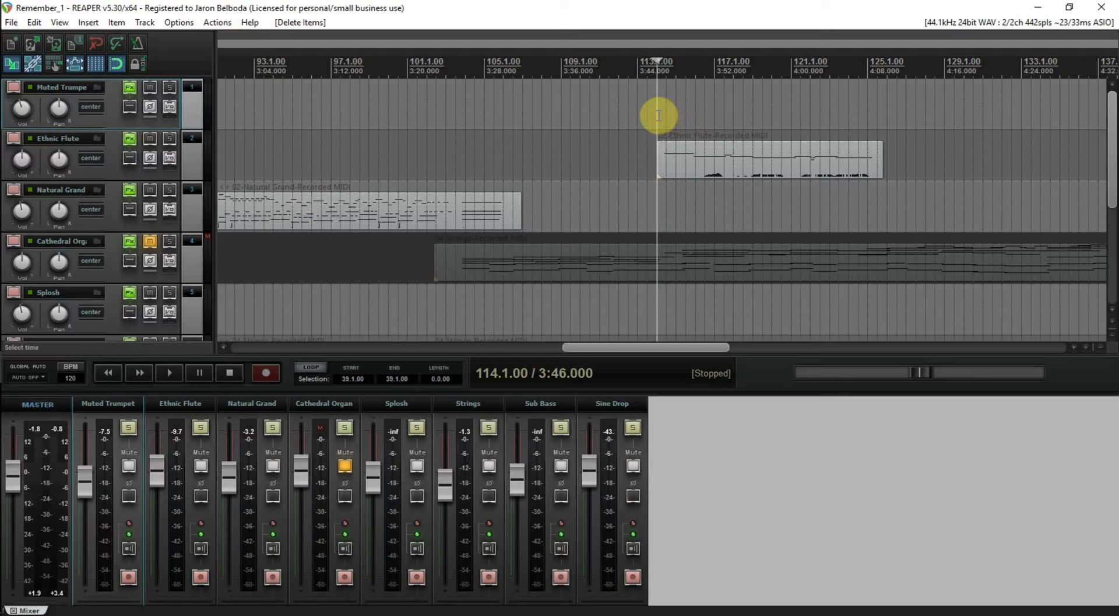
Step: Play back the mix from measure 114 to hear the entry of the Ethnic Flute
key("space")
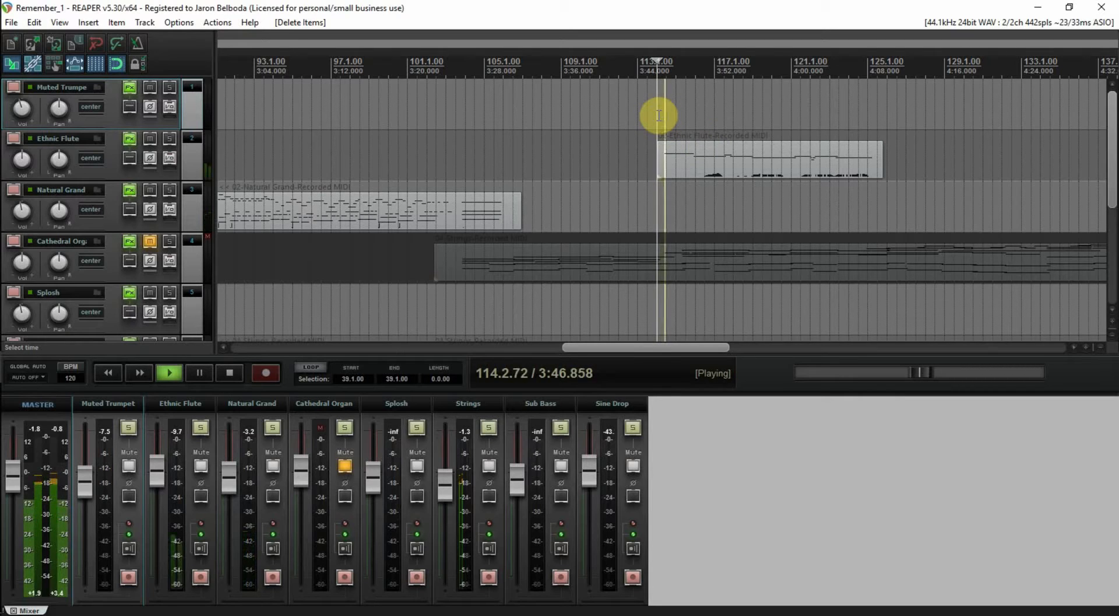
key("space")
Step: Insert the Kontakt 5 (8 out) virtual instrument on a new track directly below Ethnic Flute, declining the extra output tracks
left_click(188, 165)
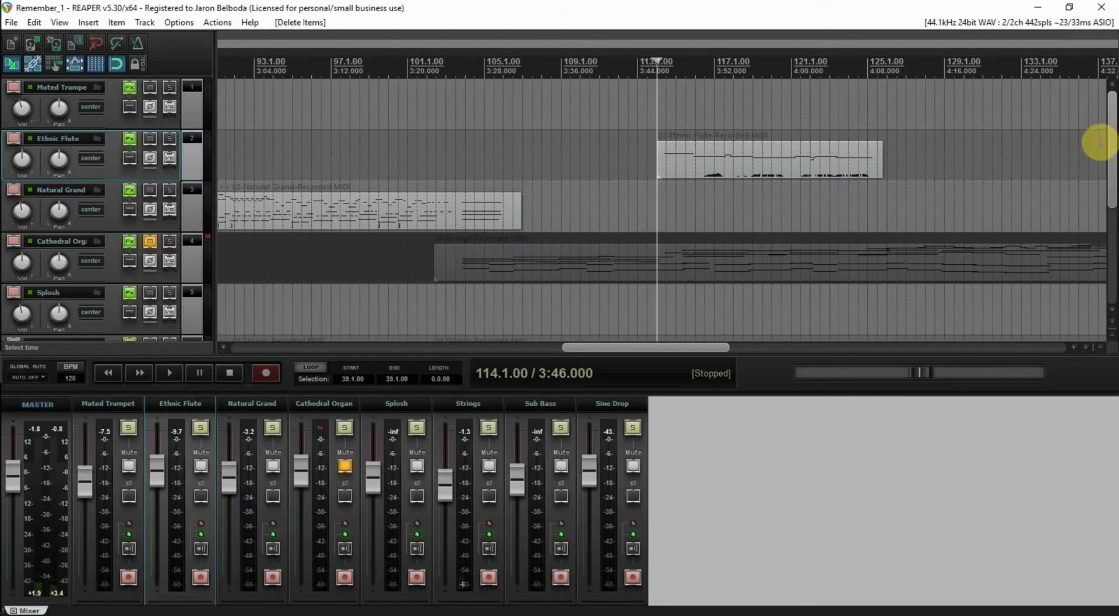
left_click_drag(1110, 157, 1102, 293)
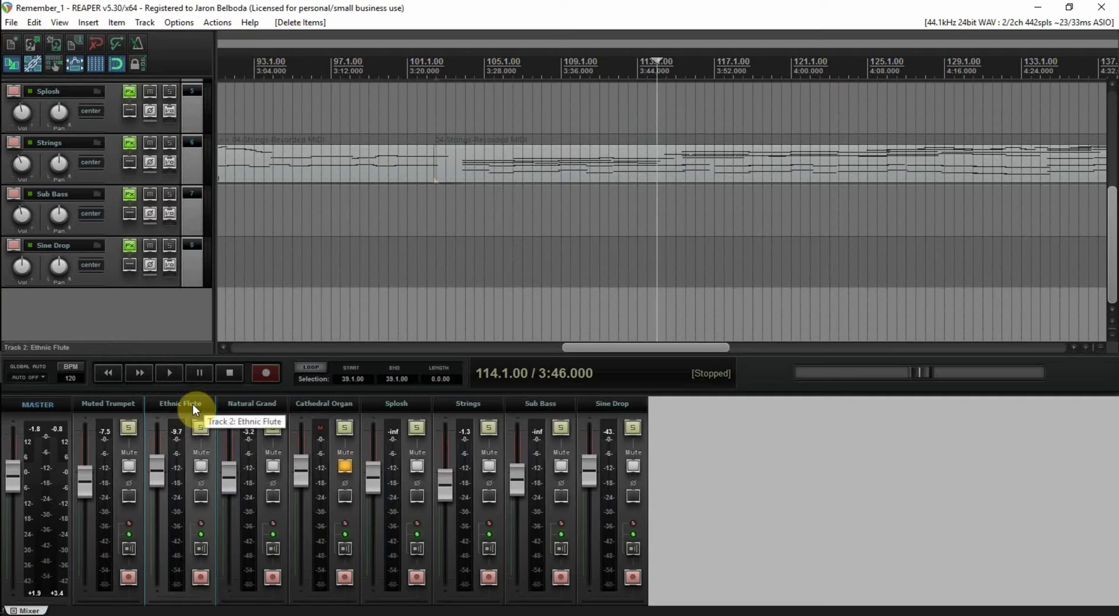
right_click(118, 305)
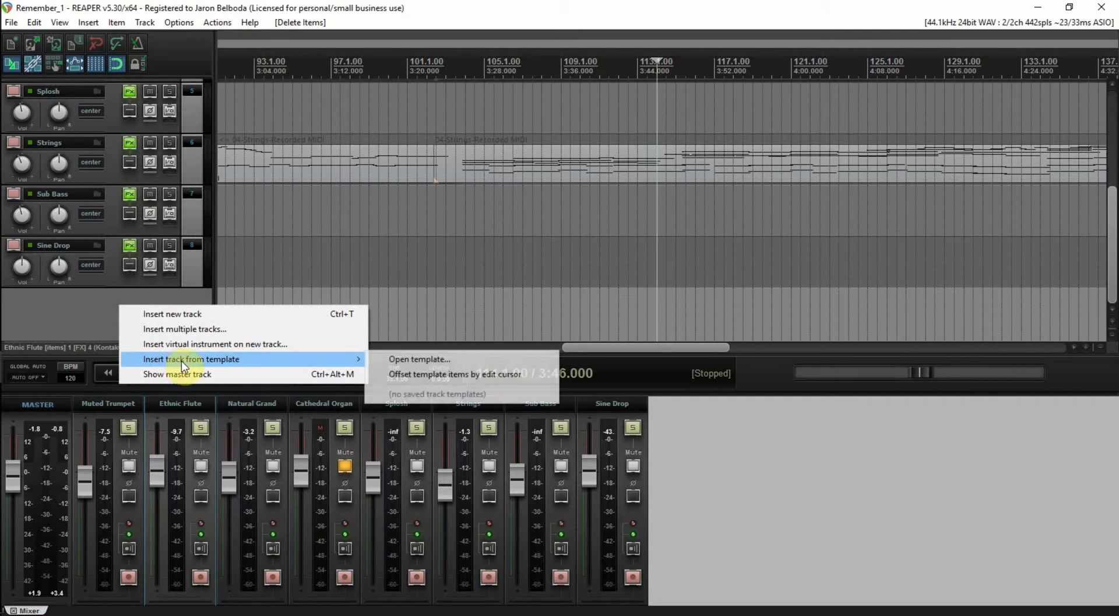
left_click(198, 343)
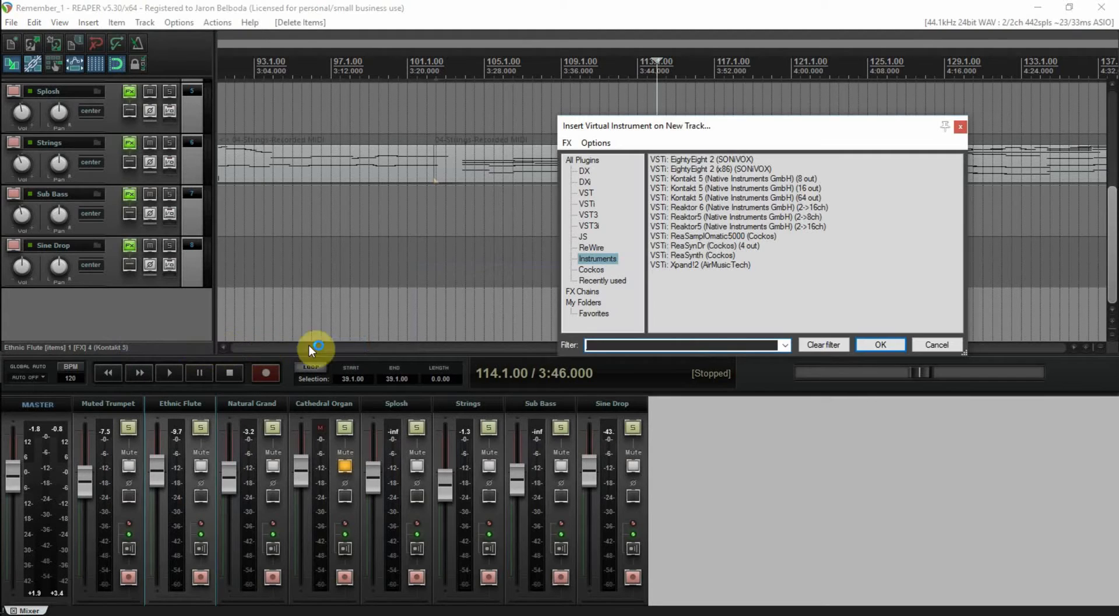
double_click(734, 181)
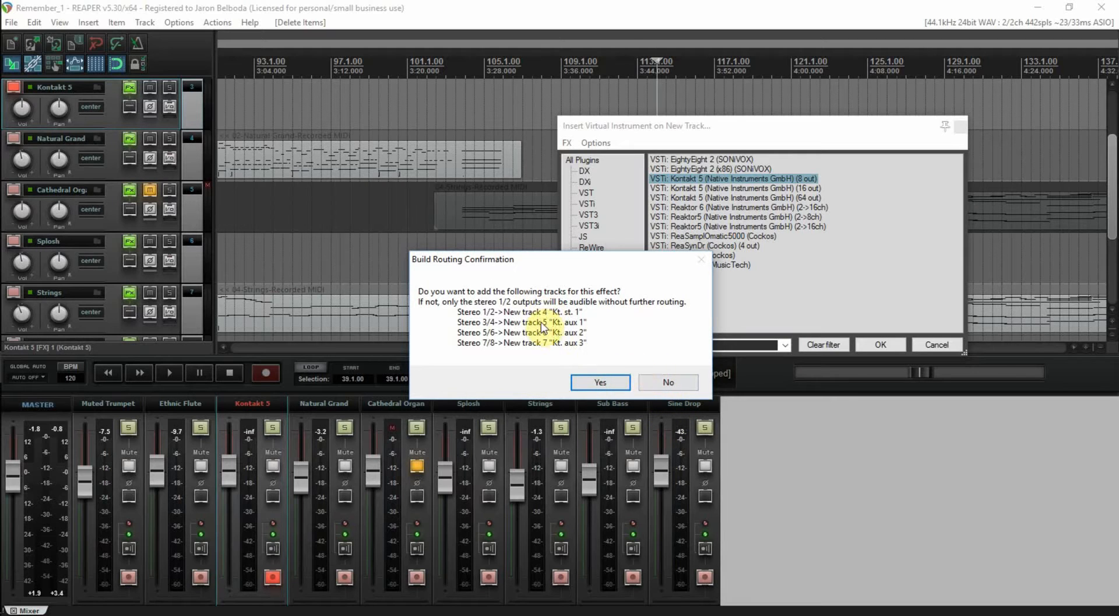
left_click(677, 386)
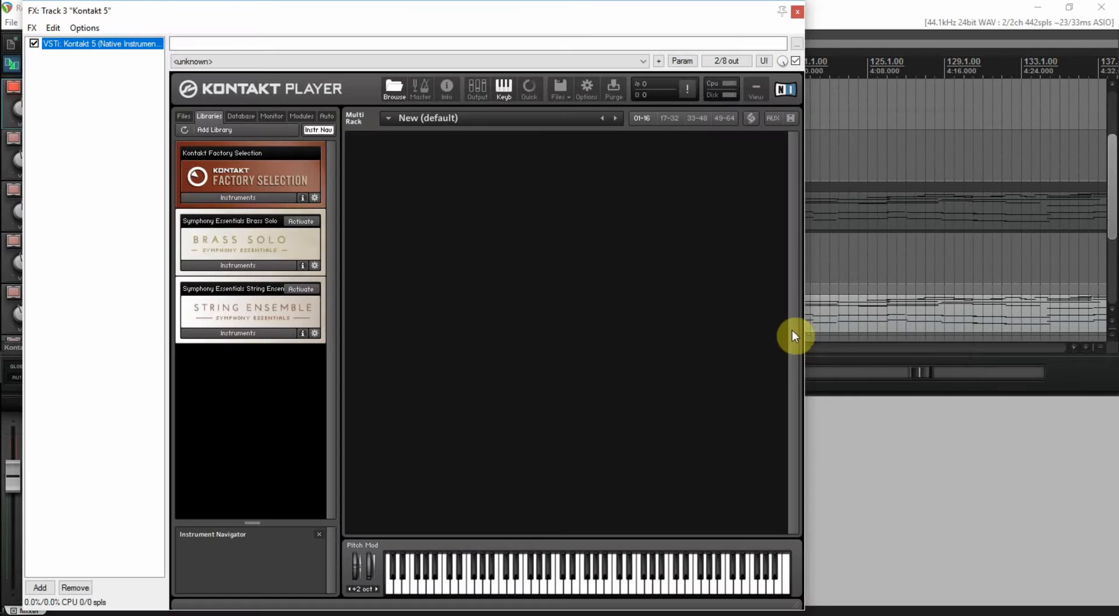
Step: Load Horn 1 Essential from the Symphony Essentials Brass Solo library into Kontakt and close the plugin window
left_click(265, 265)
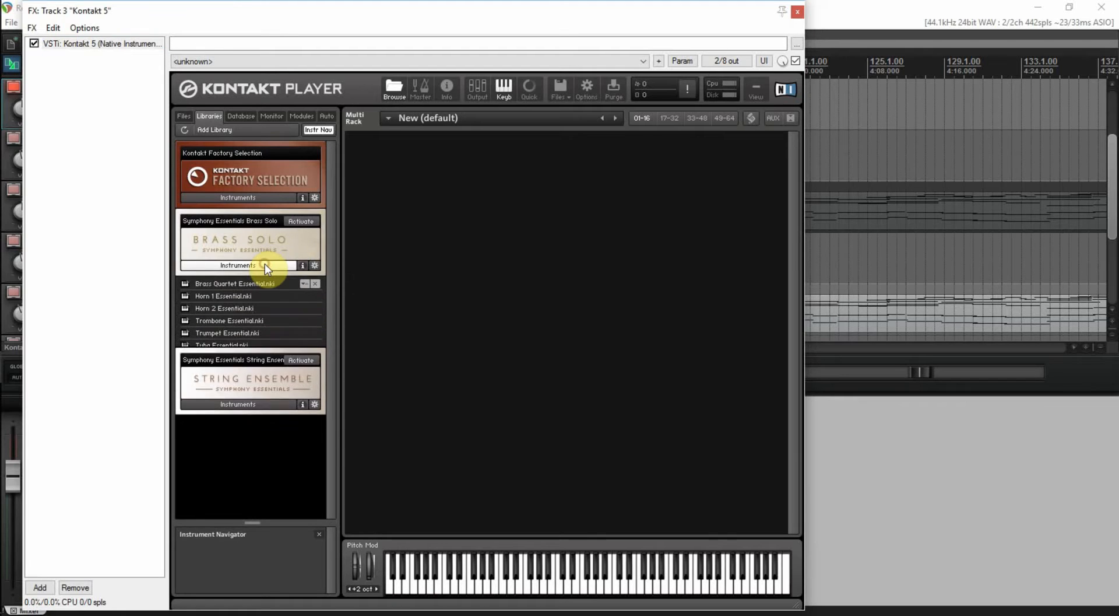
double_click(236, 295)
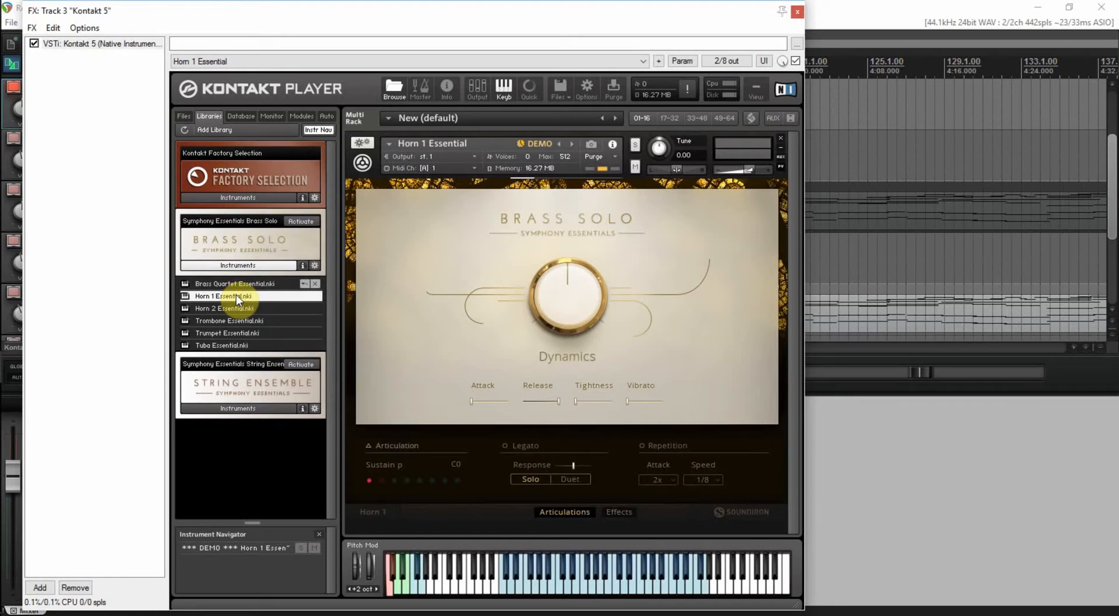
left_click(797, 12)
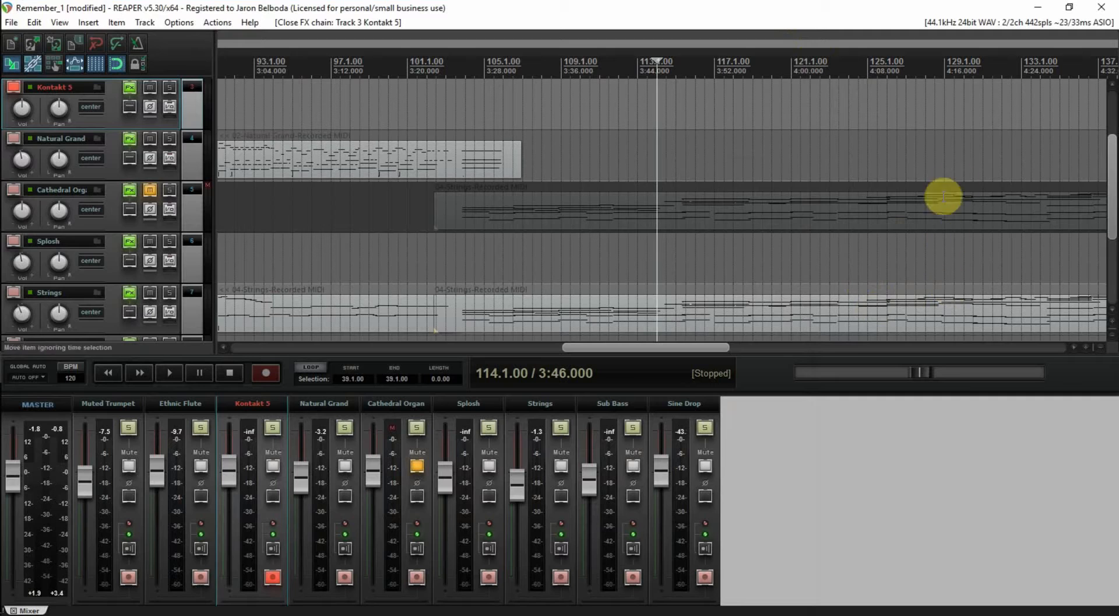
Step: Copy the Ethnic Flute item onto the Kontakt 5 track, align its start with the original at measure 114, and save the project
left_click_drag(1113, 185, 1109, 155)
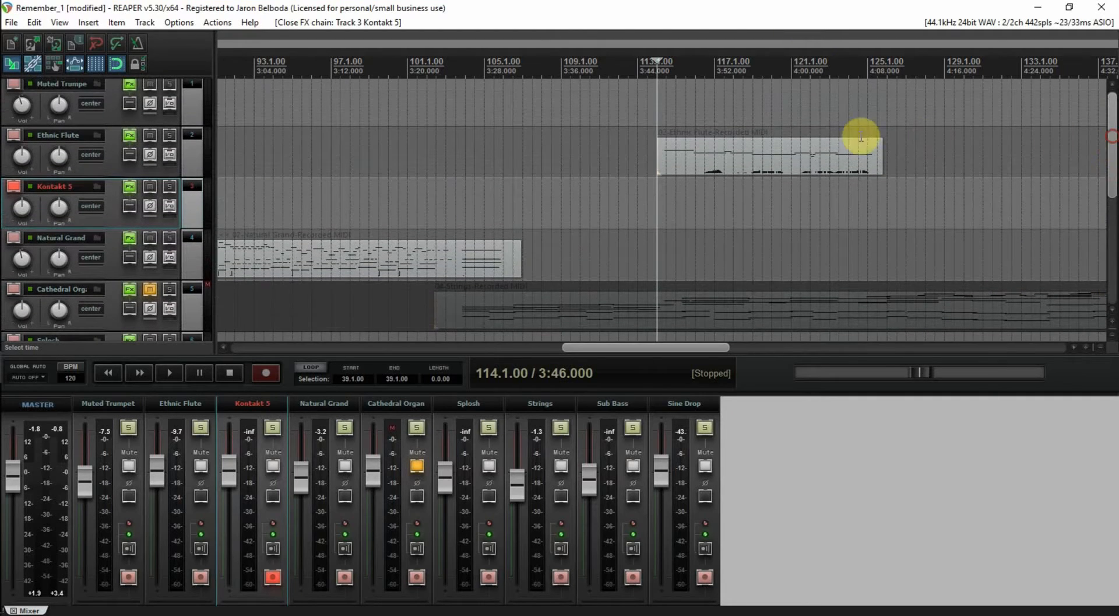
left_click(764, 158)
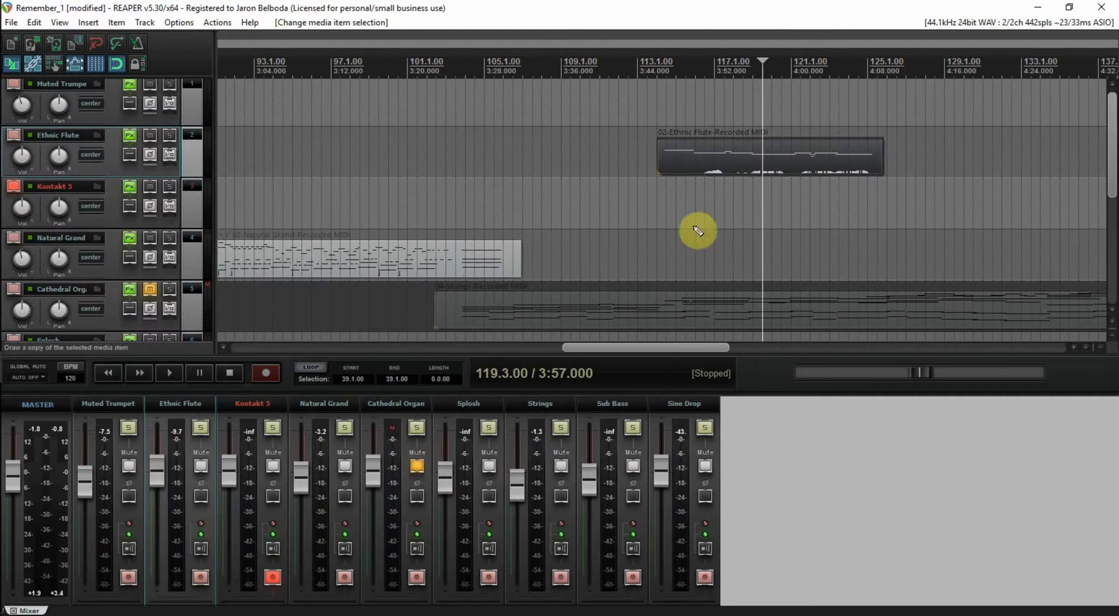
left_click(665, 205)
left_click(648, 208)
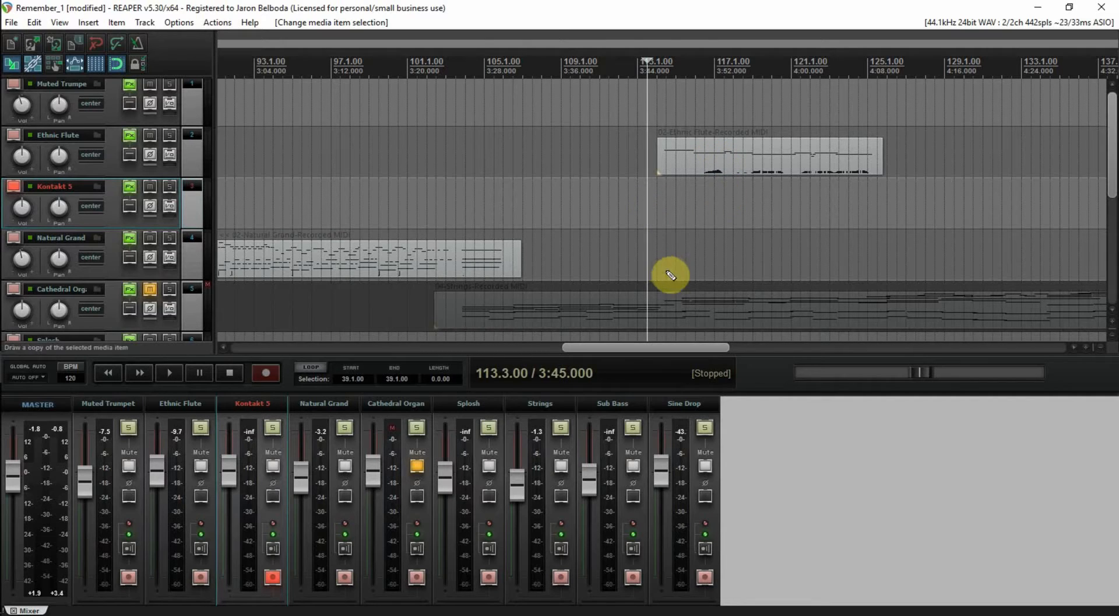
key("ctrl+v")
mouse_move(689, 202)
left_mouse_down()
mouse_move(705, 197)
mouse_move(675, 197)
left_mouse_up()
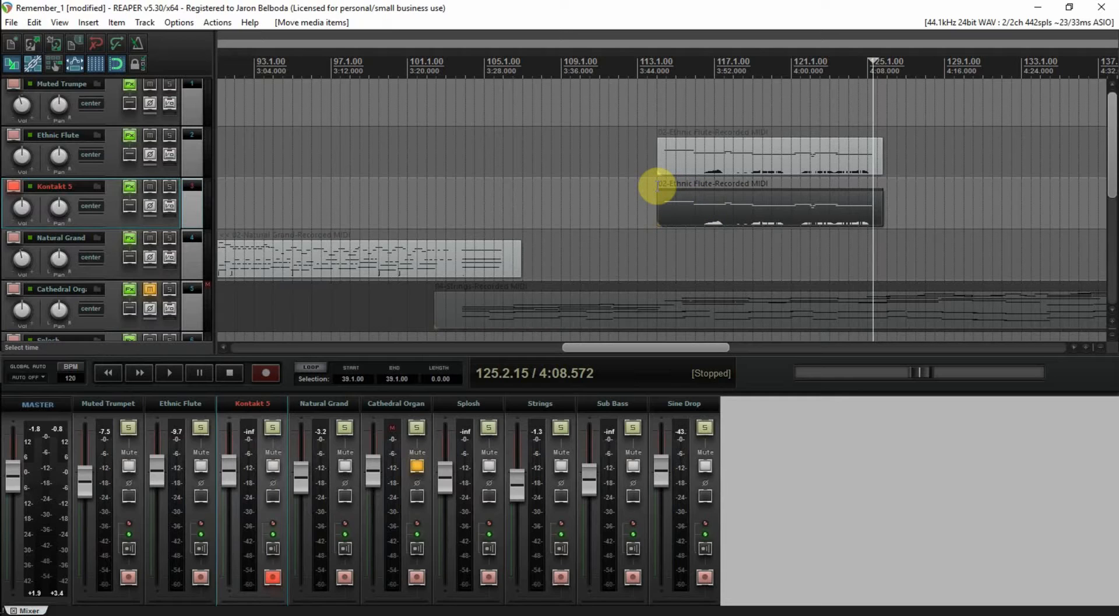
key("ctrl+s")
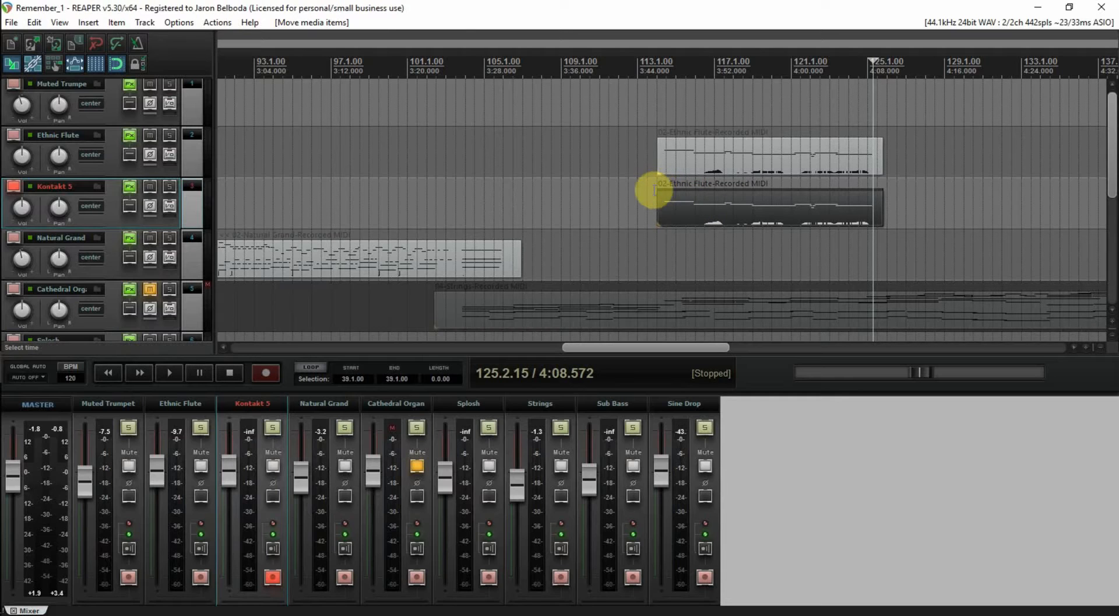
Step: Place the edit cursor at measure 114, mute the Ethnic Flute track, and test the Horn 1 Essential instrument in its plugin window
left_click(656, 187)
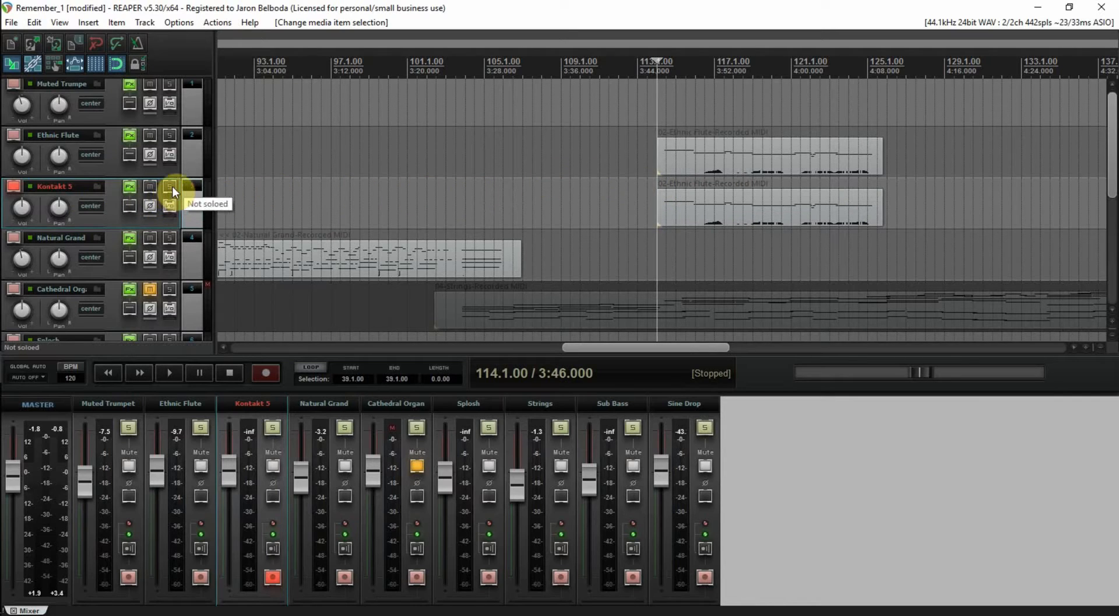
left_click(150, 134)
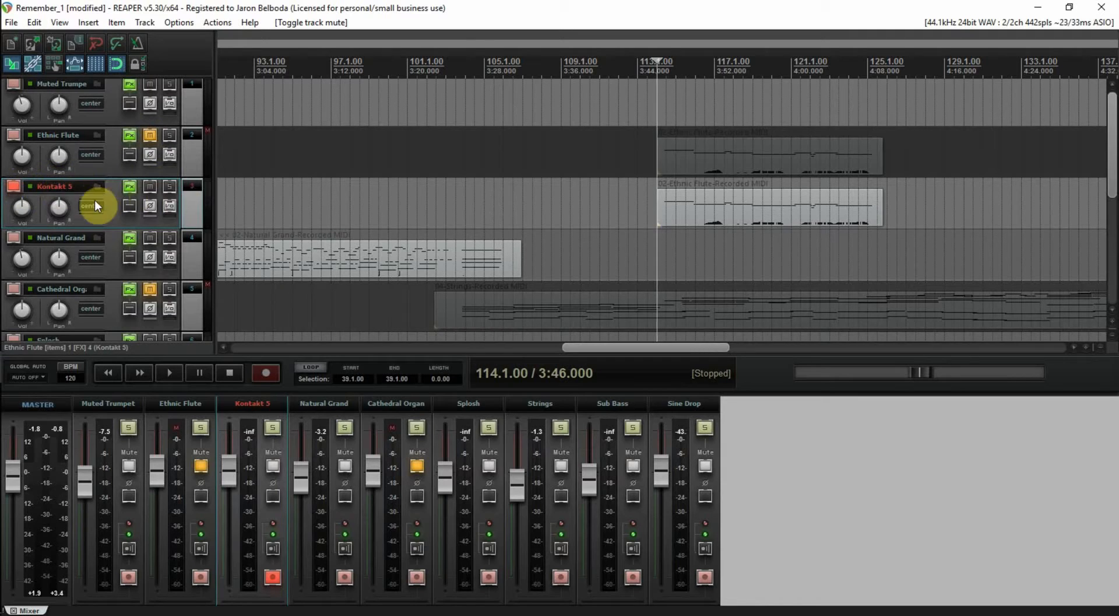
left_click(129, 186)
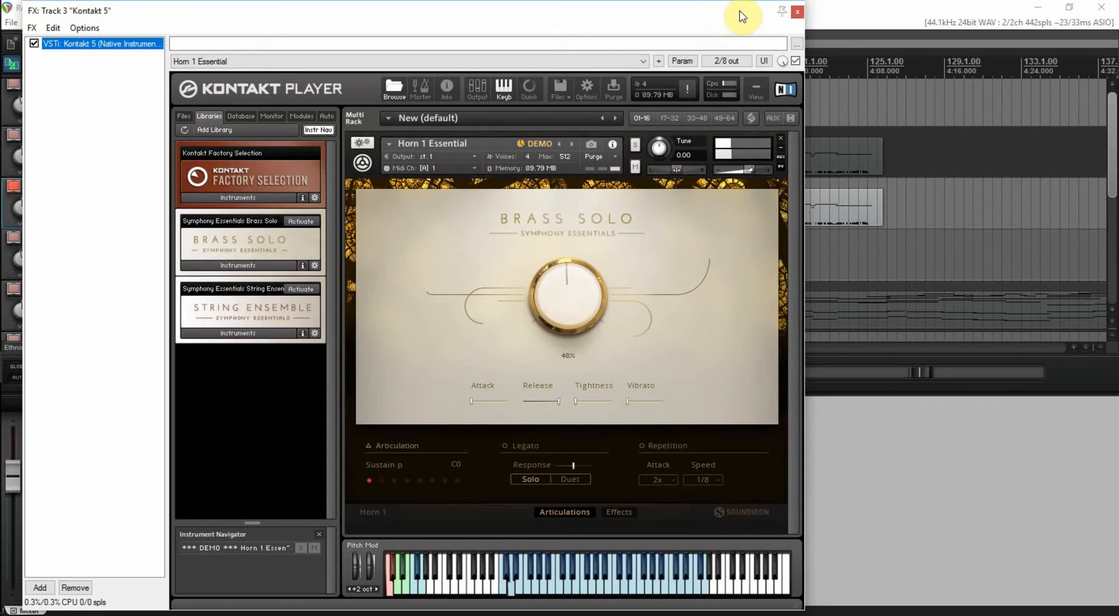
left_click(797, 11)
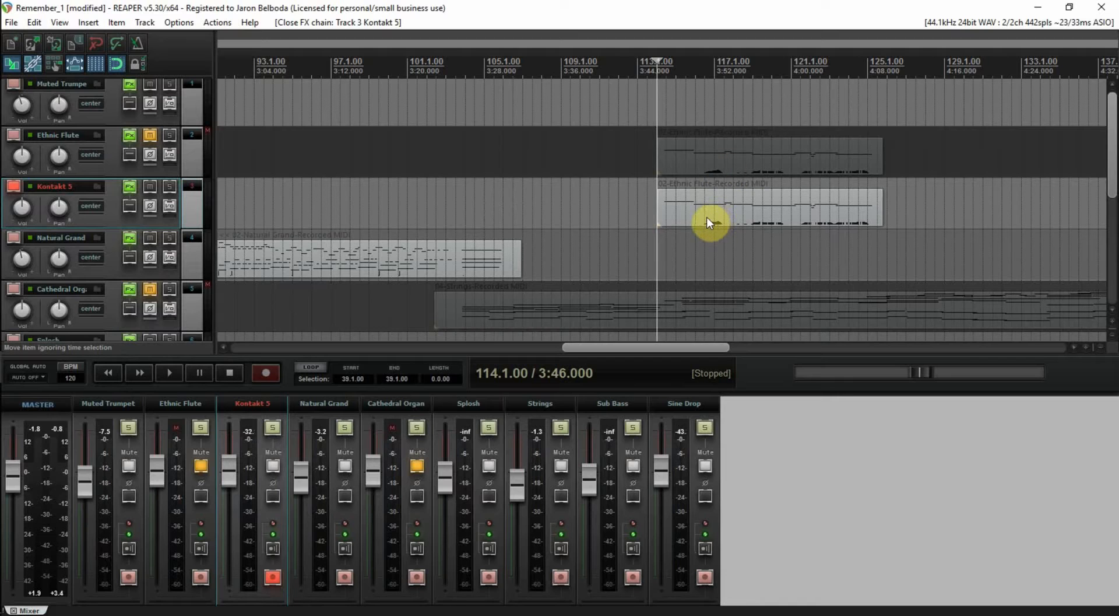
Step: Solo the Kontakt 5 track and audition the copied part while adjusting the horn's Dynamics in the plugin window
left_click(129, 187)
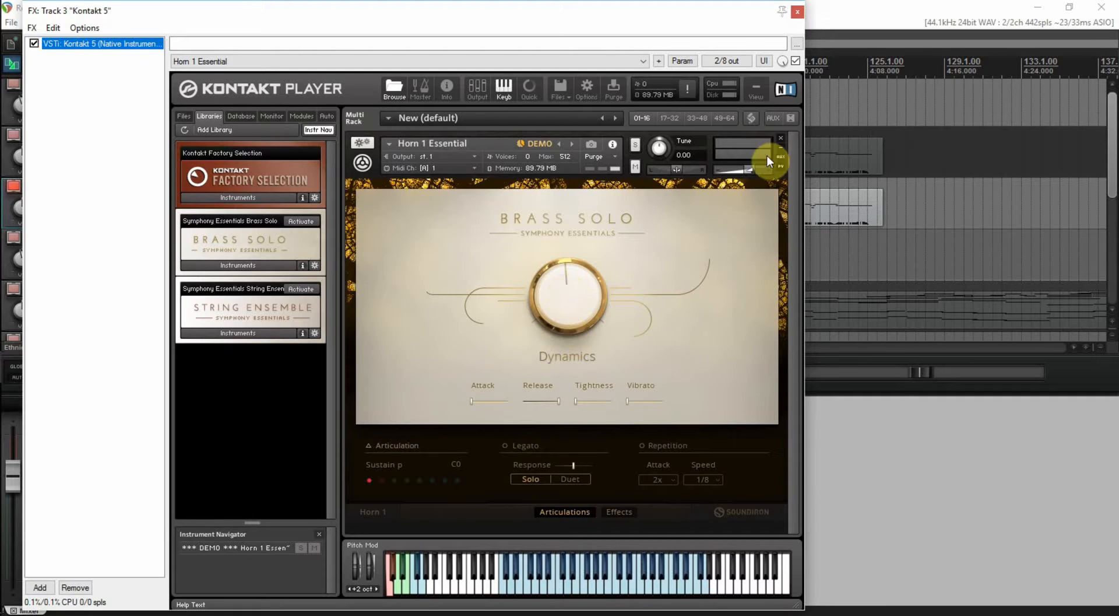
left_click_drag(671, 20, 974, 162)
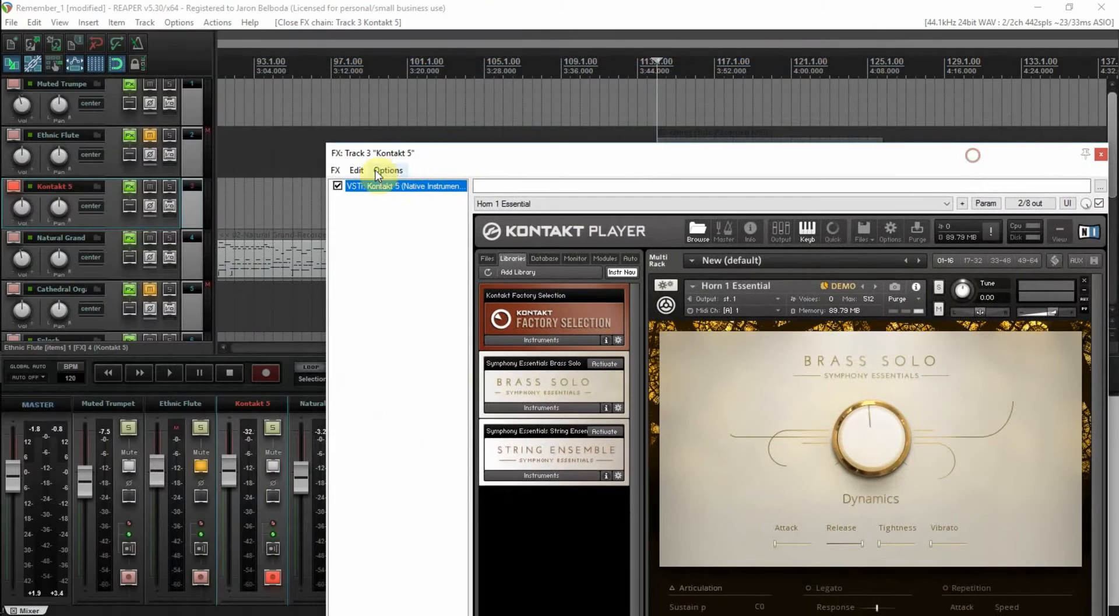
left_click(167, 186)
key("space")
left_click_drag(690, 157, 592, 26)
left_click(783, 557)
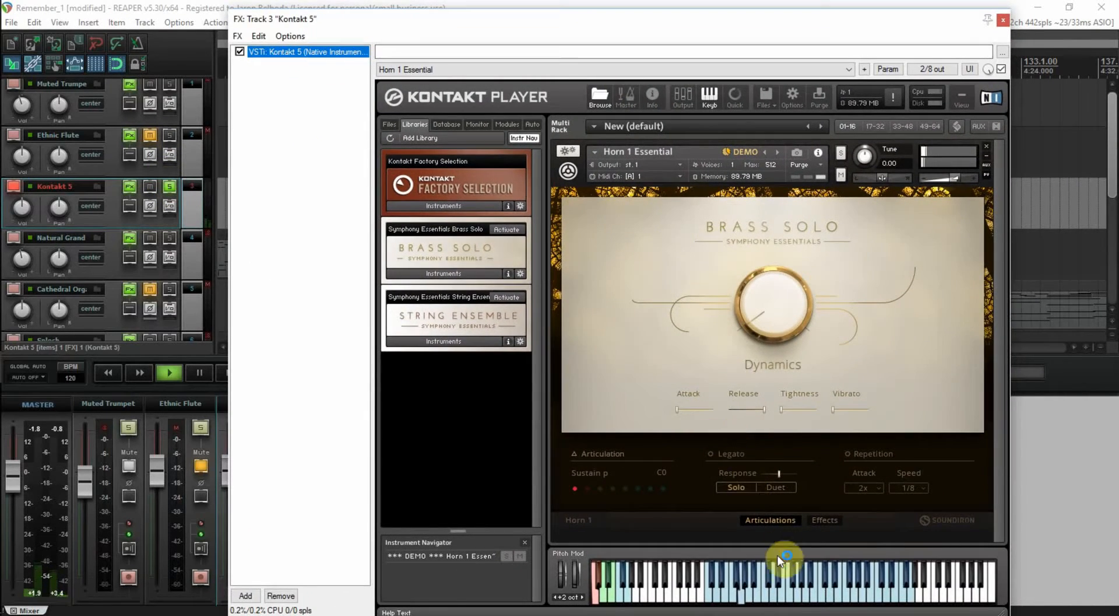
left_click_drag(765, 332, 765, 325)
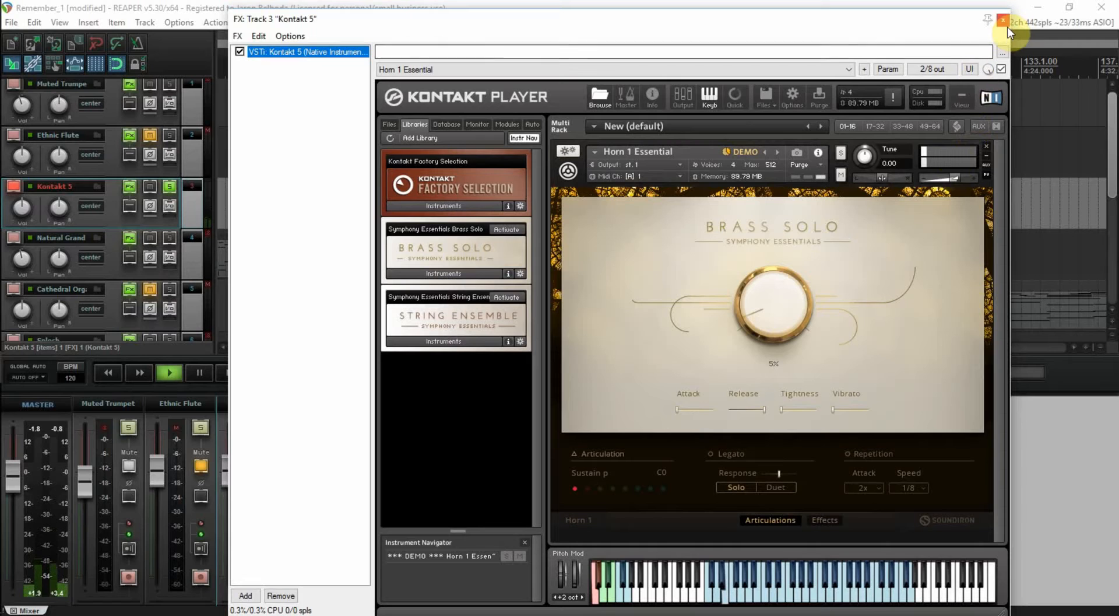
key("space")
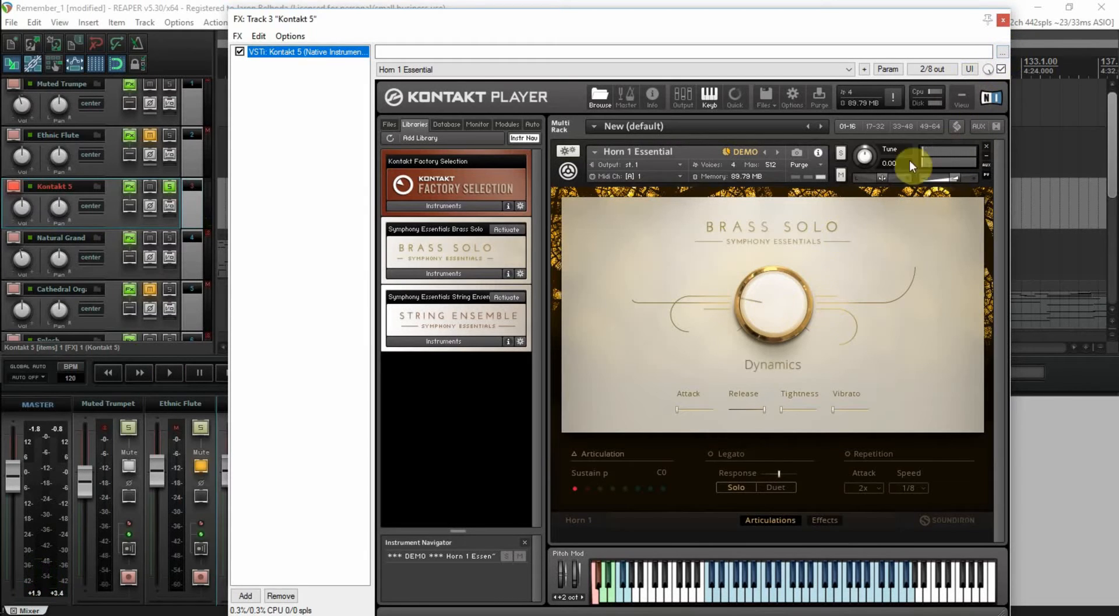
left_click(1002, 20)
Step: Open the copied item on the Kontakt 5 track in the MIDI editor and select all of its notes
double_click(691, 215)
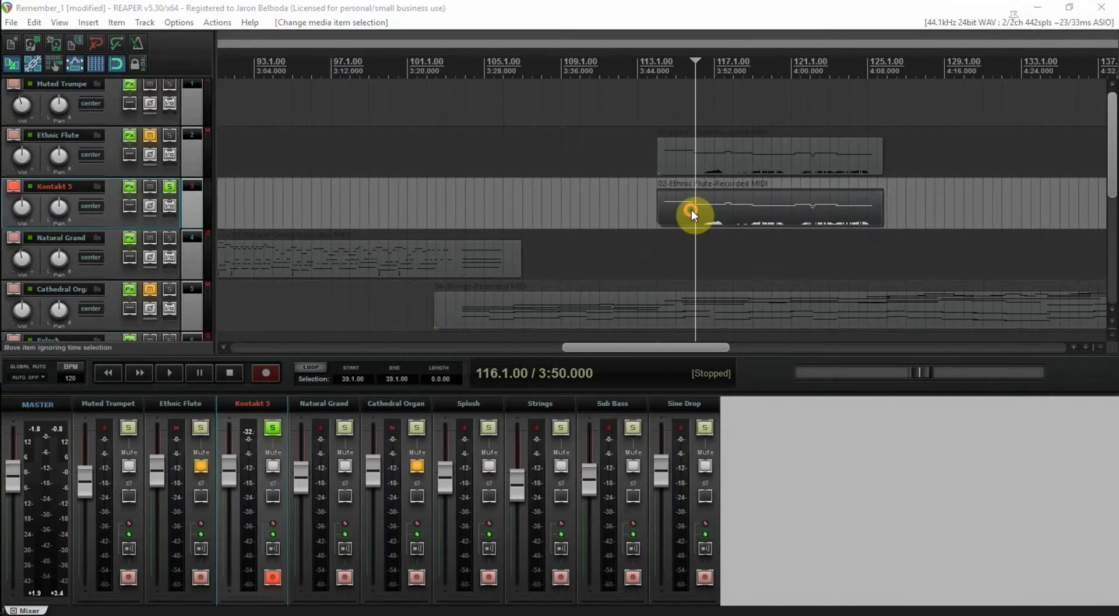
left_click_drag(449, 593, 182, 591)
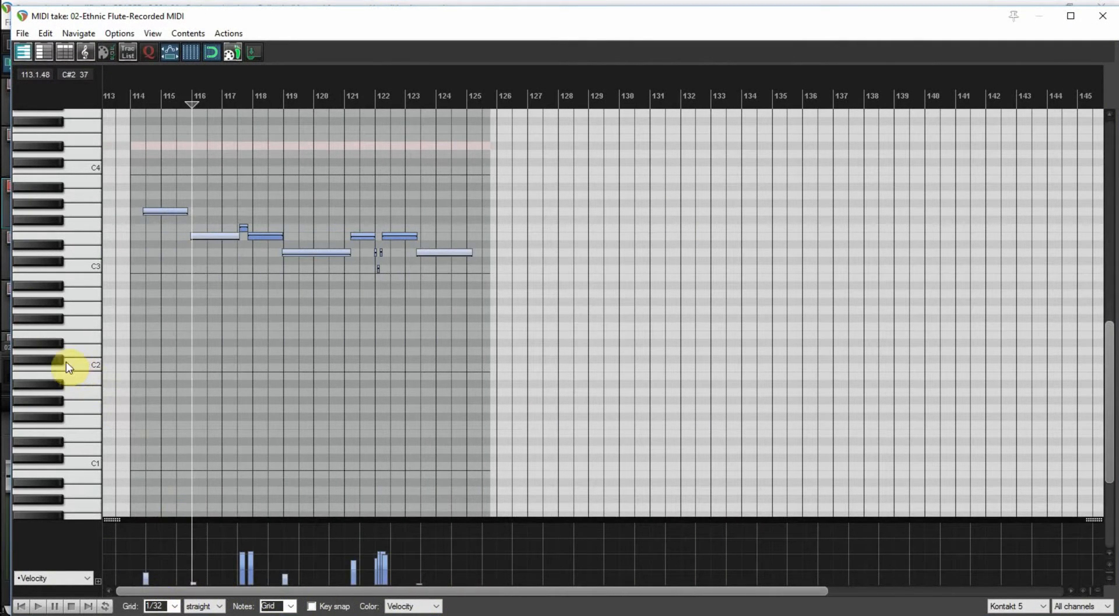
left_click(165, 211)
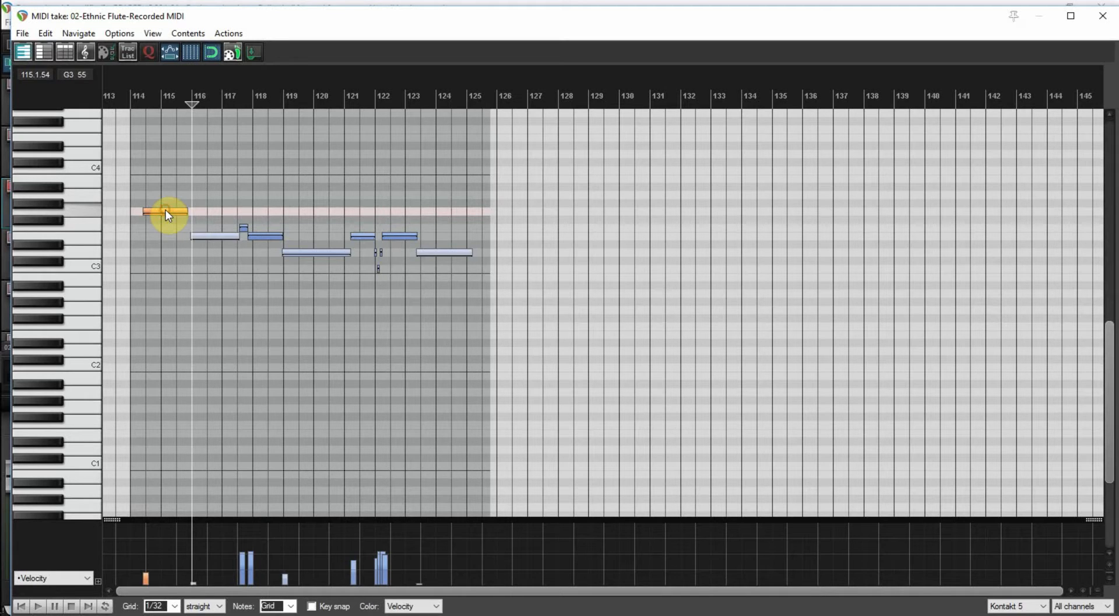
key("ctrl+a")
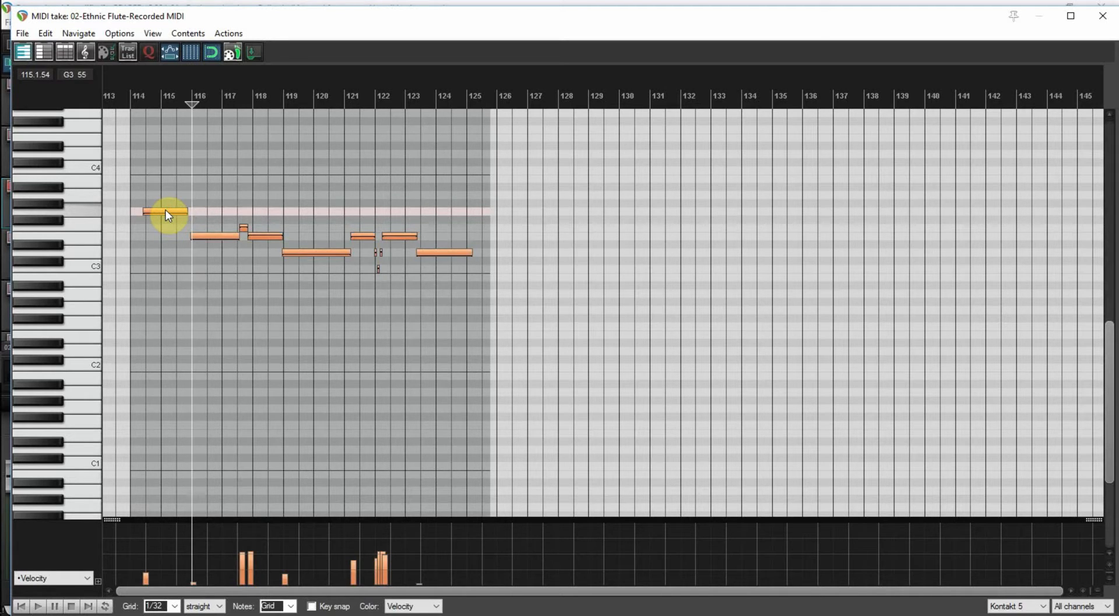
scroll(165, 210, "up", 4)
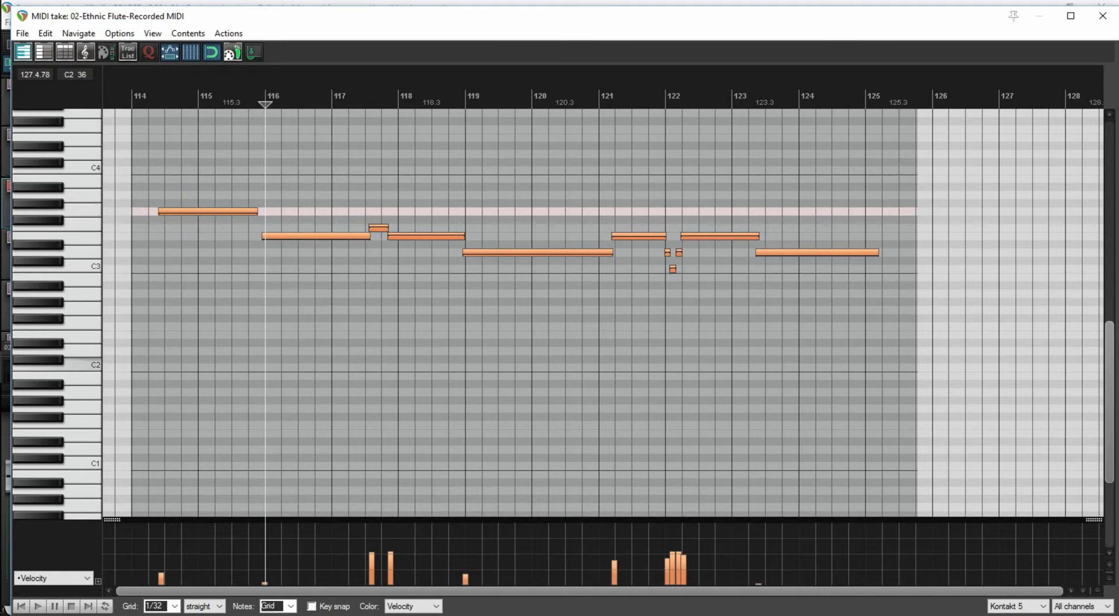
left_click_drag(1107, 418, 1106, 371)
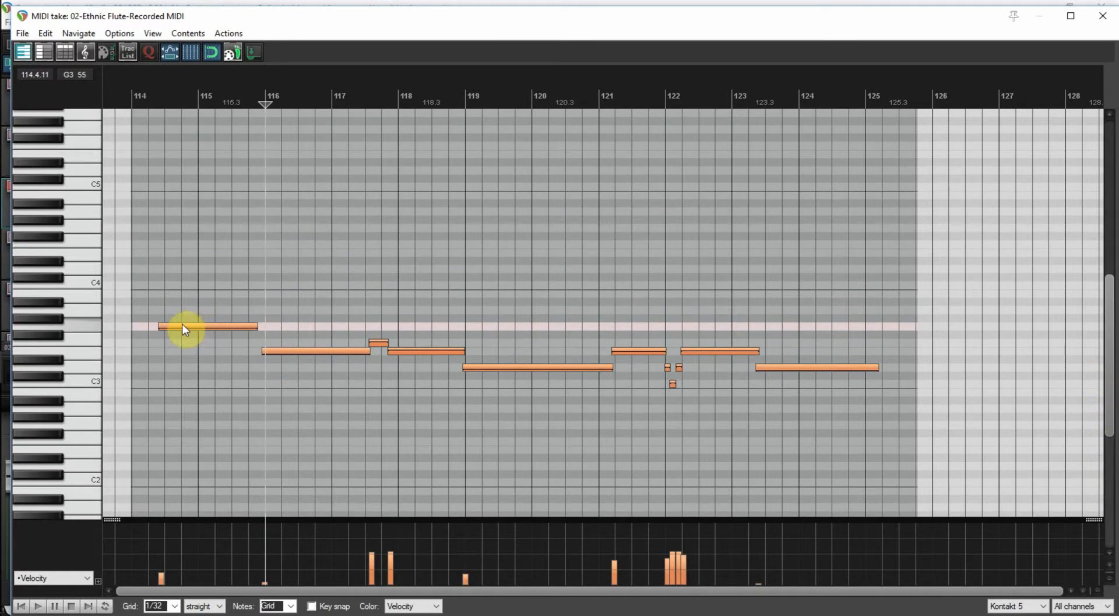
Step: Try moving all the notes up so that the first note sits on E5, and undo the move
left_click(310, 350)
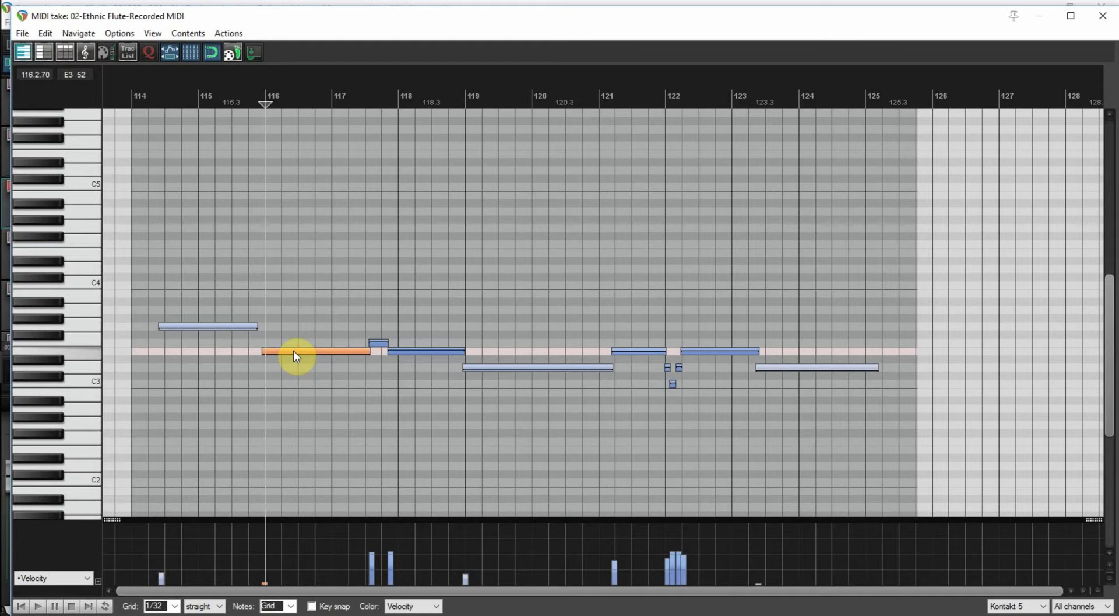
left_click(177, 326)
key("ctrl+a")
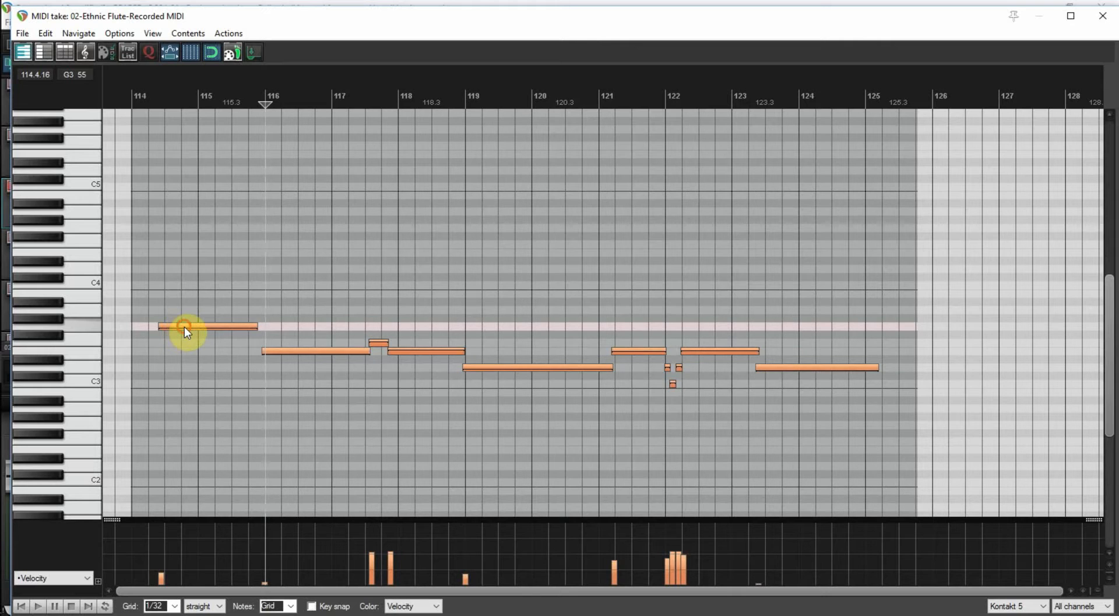
left_click_drag(184, 327, 184, 157)
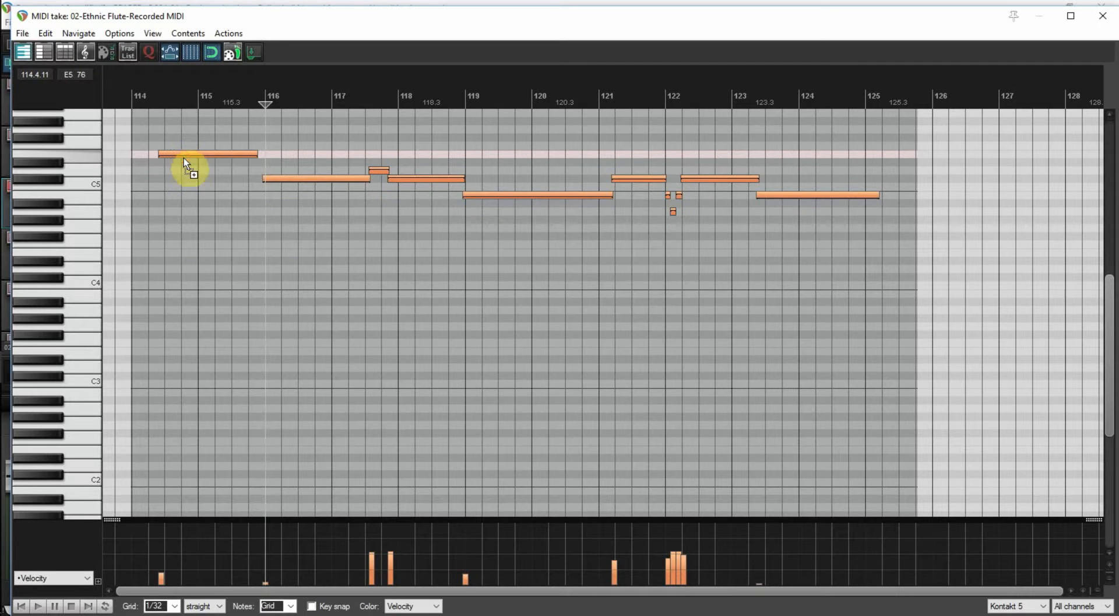
key("ctrl+z")
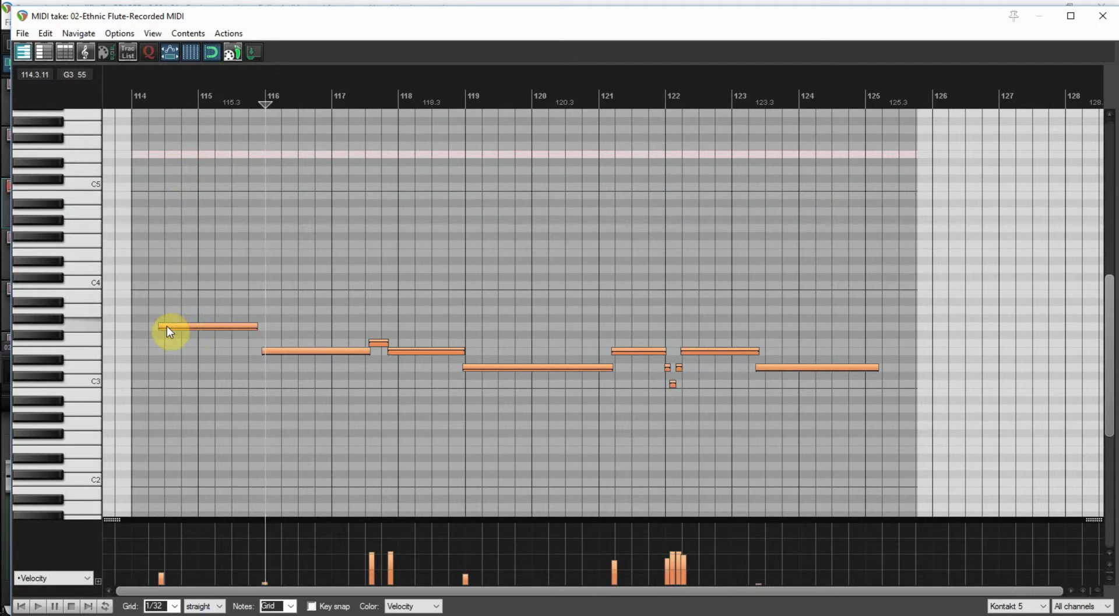
Step: Move all the selected notes up two octaves, so the first note sits on G5, and play the part back
left_click_drag(182, 327, 185, 130)
key("space")
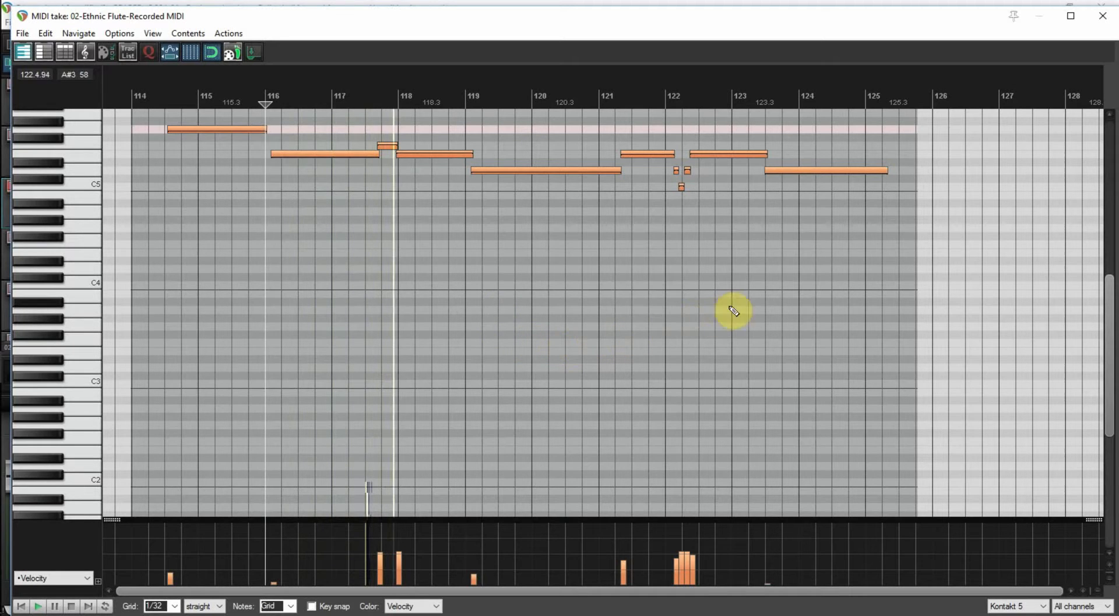
Step: With the MIDI editor closed and playback stopped, unsolo the Kontakt 5 track and unmute the Ethnic Flute and Cathedral Organ tracks
left_click(1103, 22)
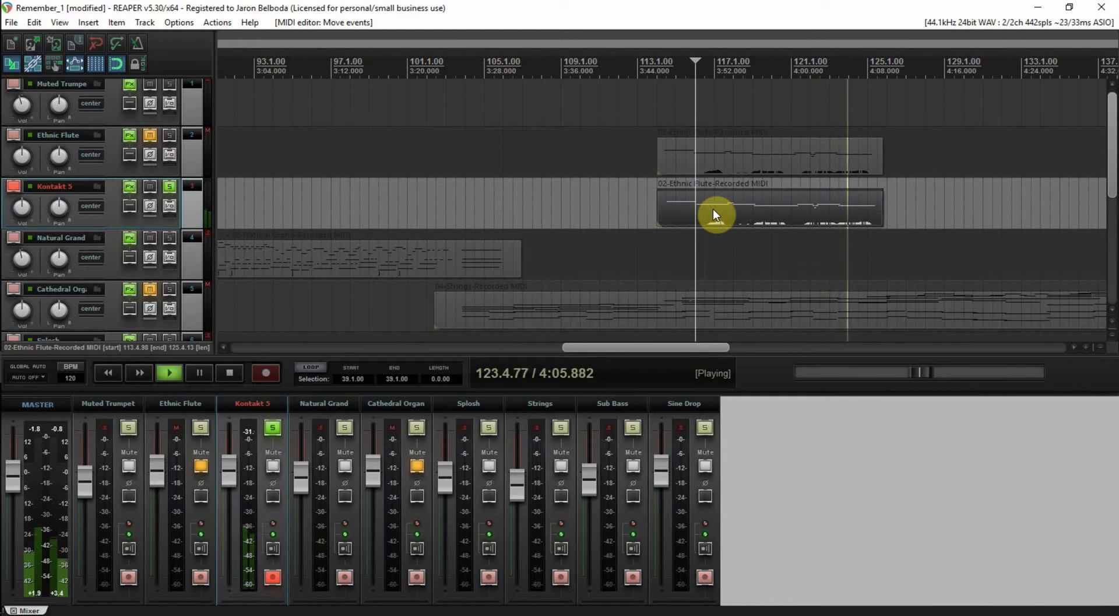
key("space")
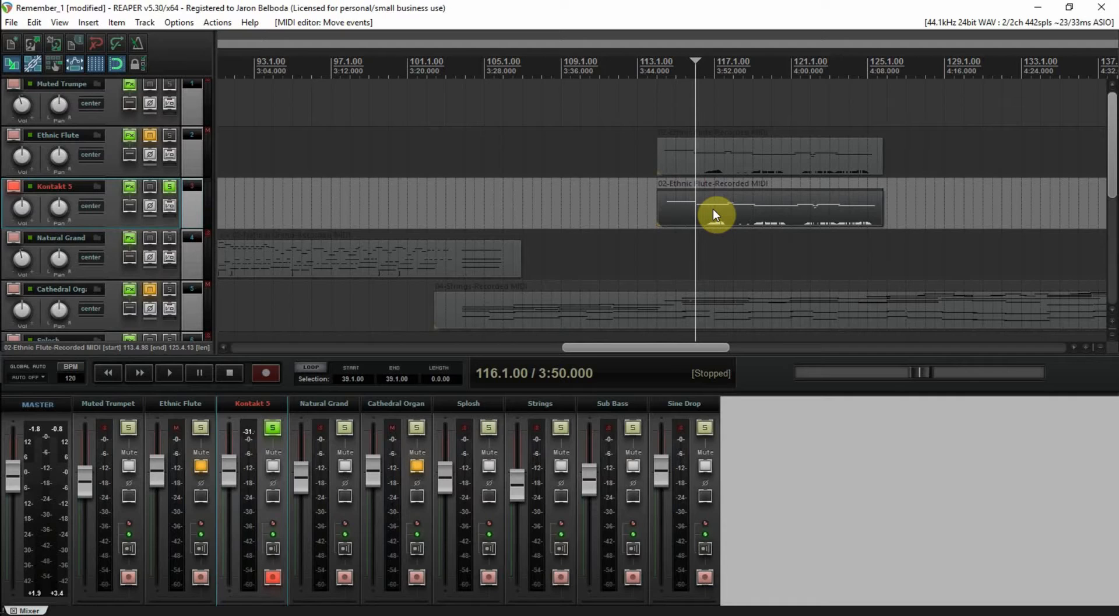
left_click(169, 187)
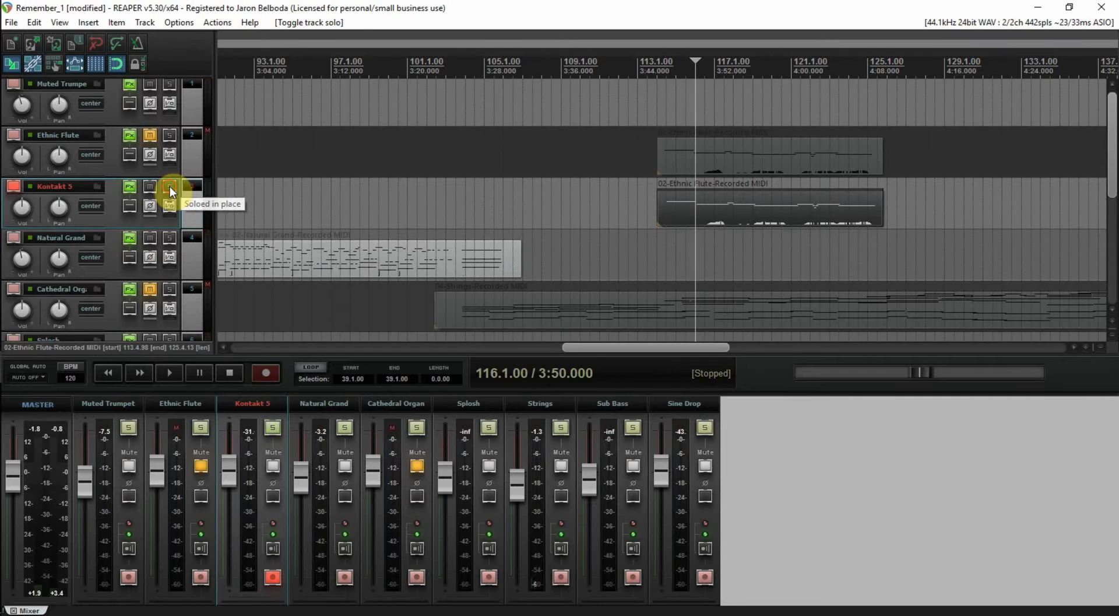
left_click(150, 135)
left_click(151, 288)
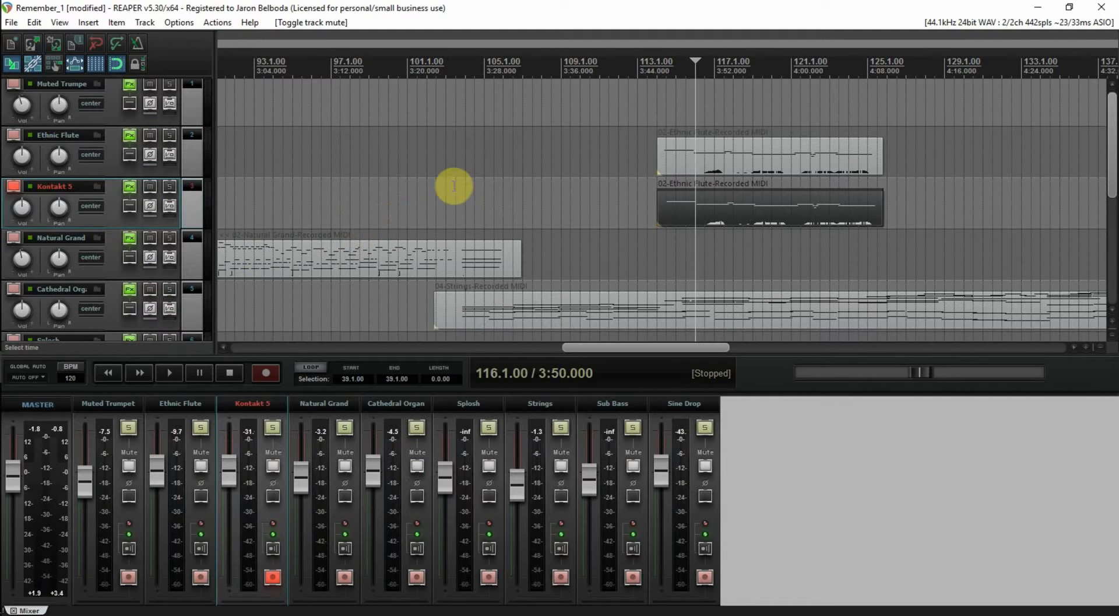
Step: Place the edit cursor at bar 115.1.00 with no items selected, and save the project
left_click(676, 111)
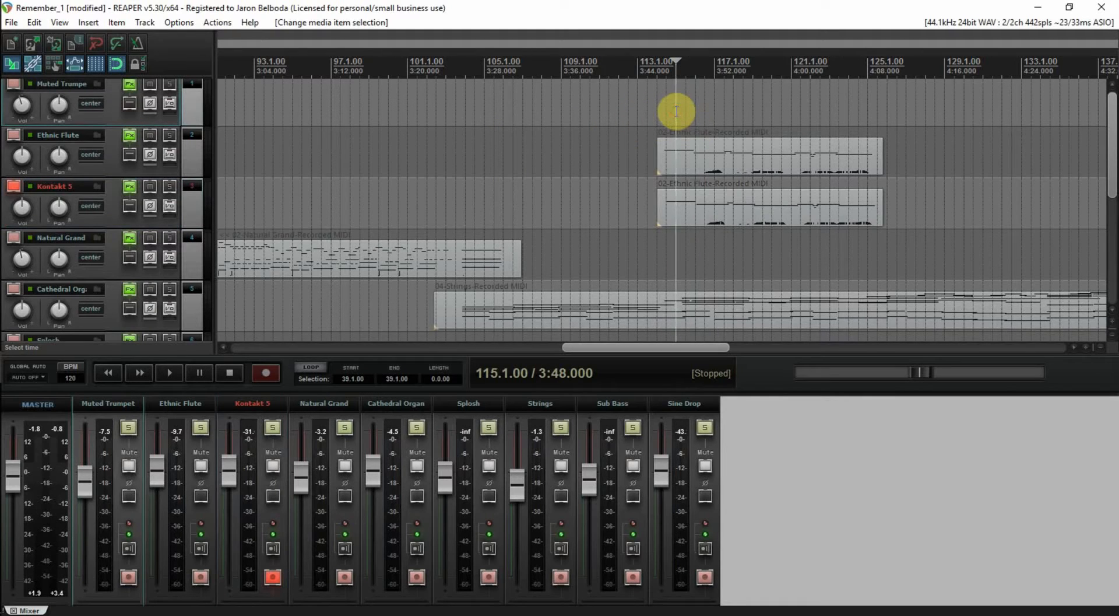
scroll(676, 111, "down", 8)
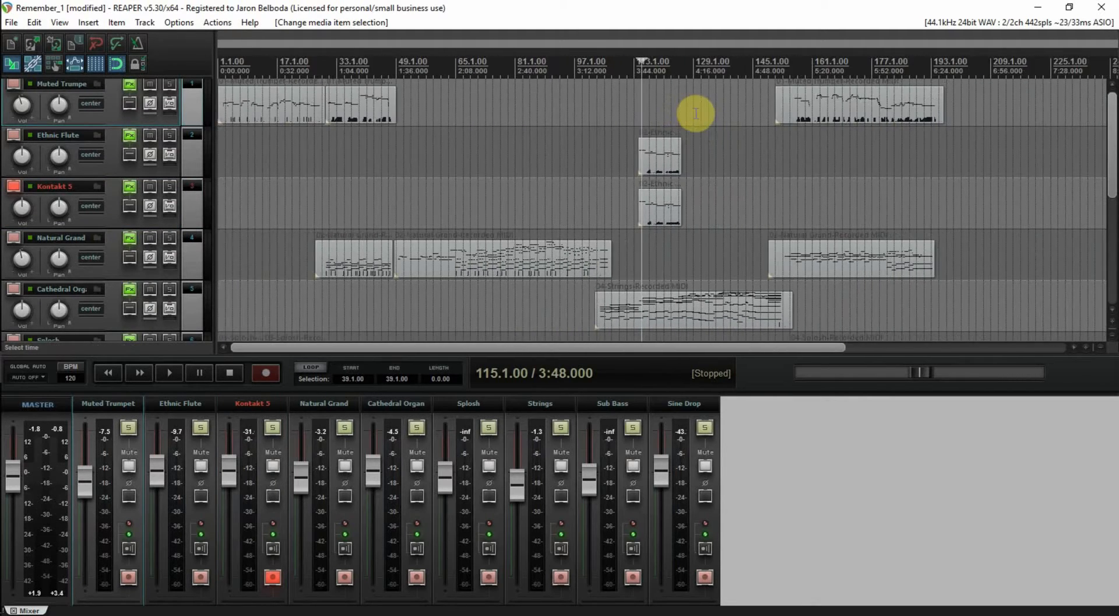
scroll(695, 112, "down", 1)
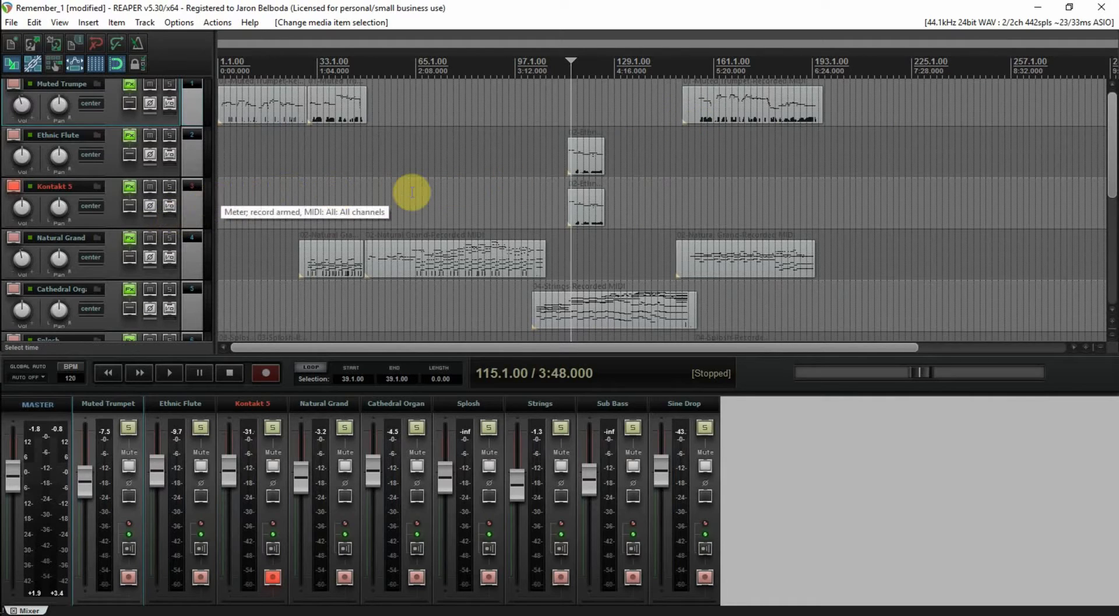
key("ctrl+s")
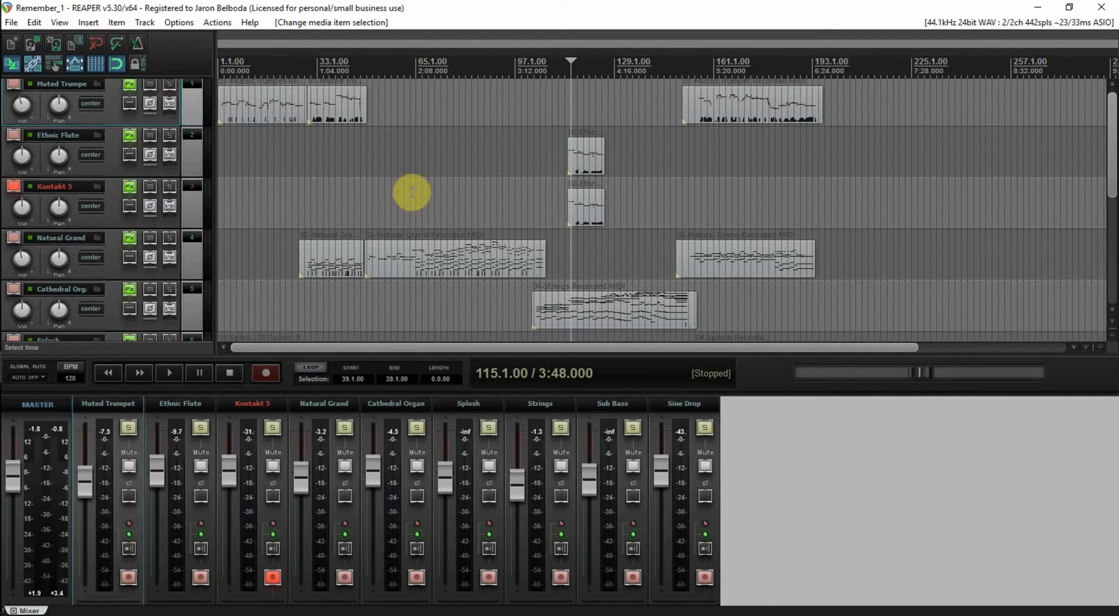